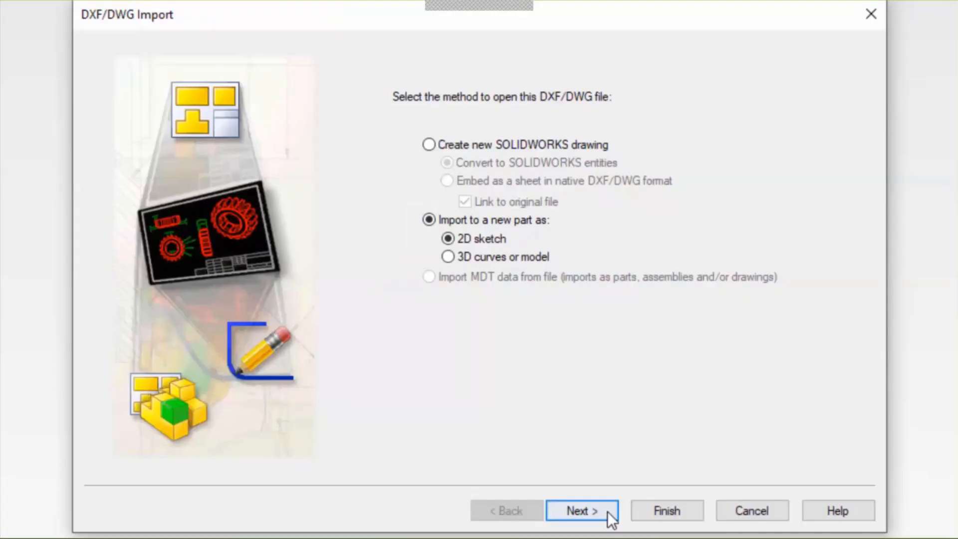
Import the DXF/DWG file into a new part as a 2D sketch in inches, adding constraints and without merging close points
{"action": "left_click", "coordinate": [582, 510]}
{"action": "left_click", "coordinate": [102, 102]}
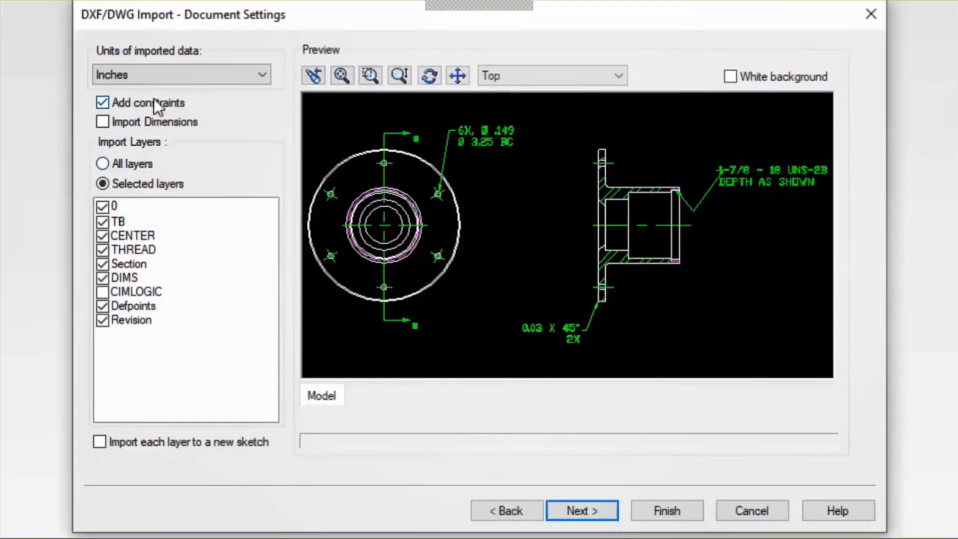
{"action": "left_click", "coordinate": [603, 511]}
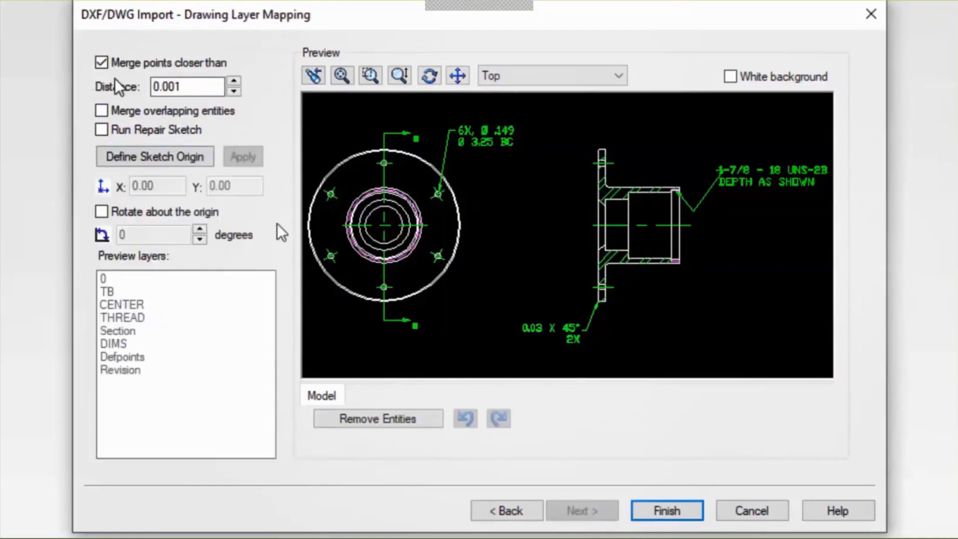
{"action": "left_click", "coordinate": [102, 63]}
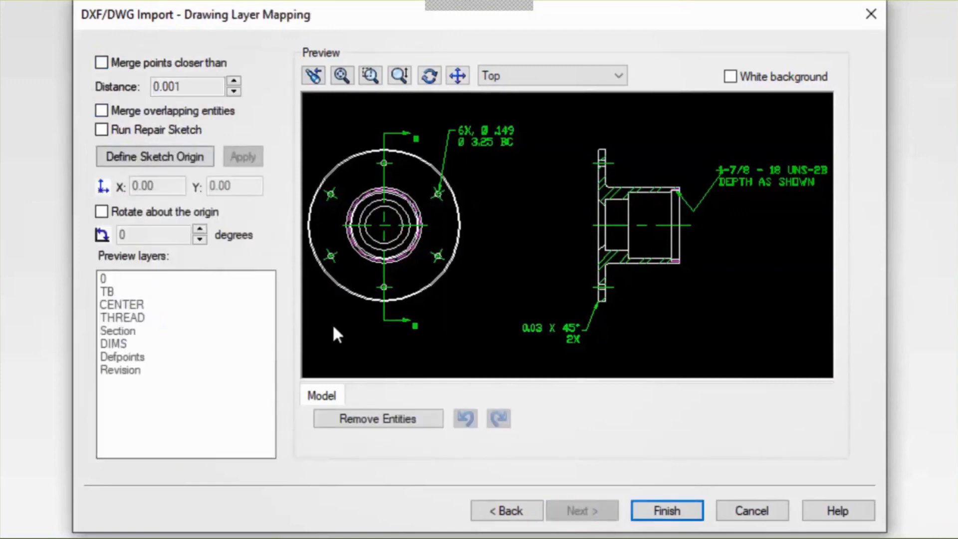
{"action": "left_click", "coordinate": [644, 519]}
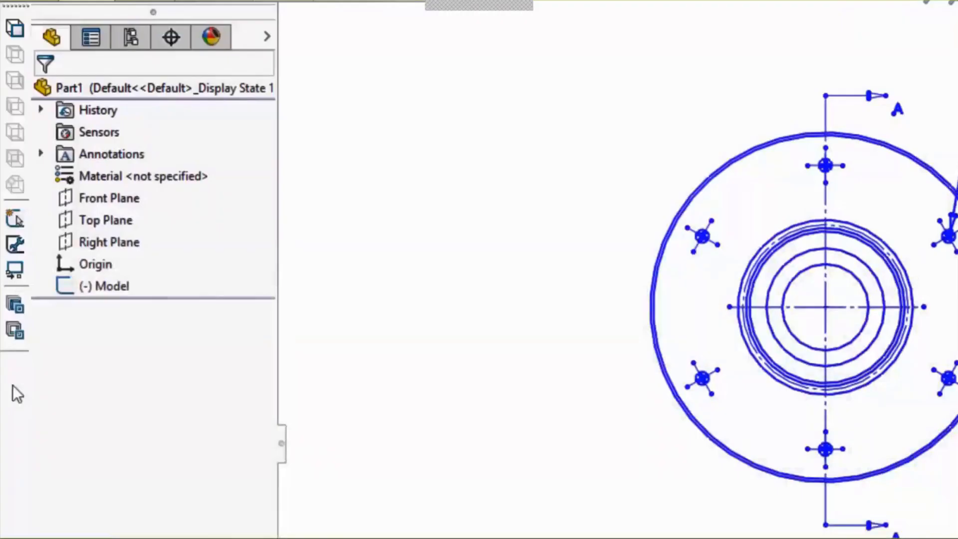
Turn on the 2D to 3D tools and align the imported sketch so the circular view's center lies at the origin
{"action": "right_click", "coordinate": [13, 385]}
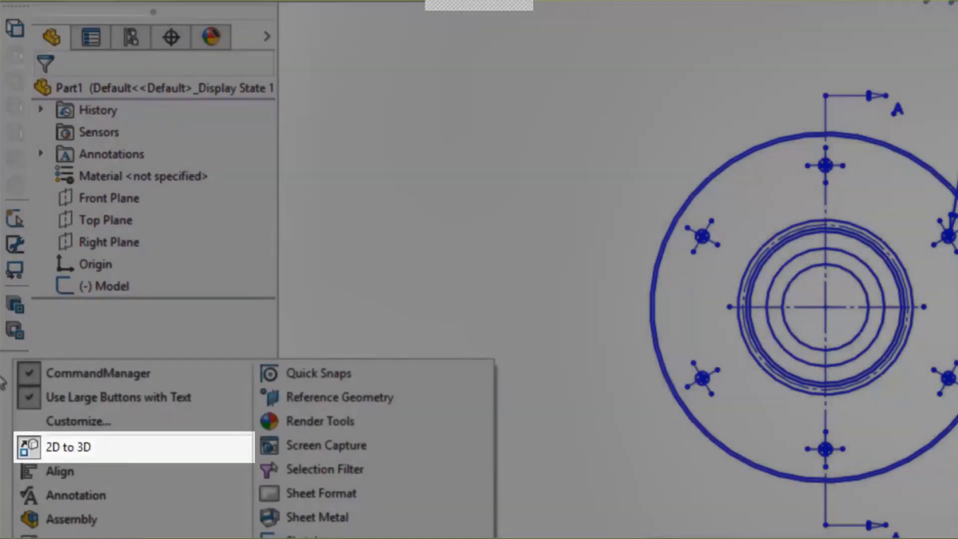
{"action": "left_click", "coordinate": [105, 456]}
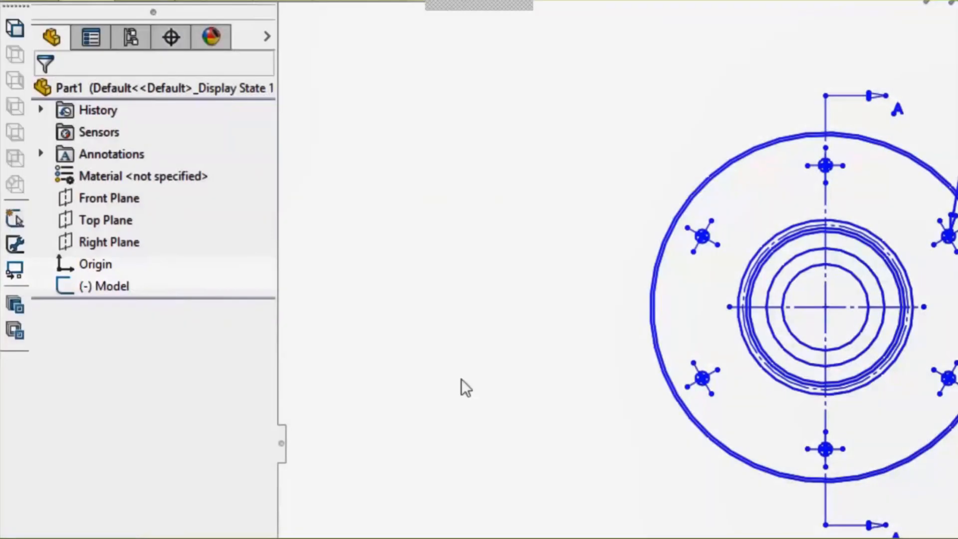
{"action": "left_click", "coordinate": [826, 307]}
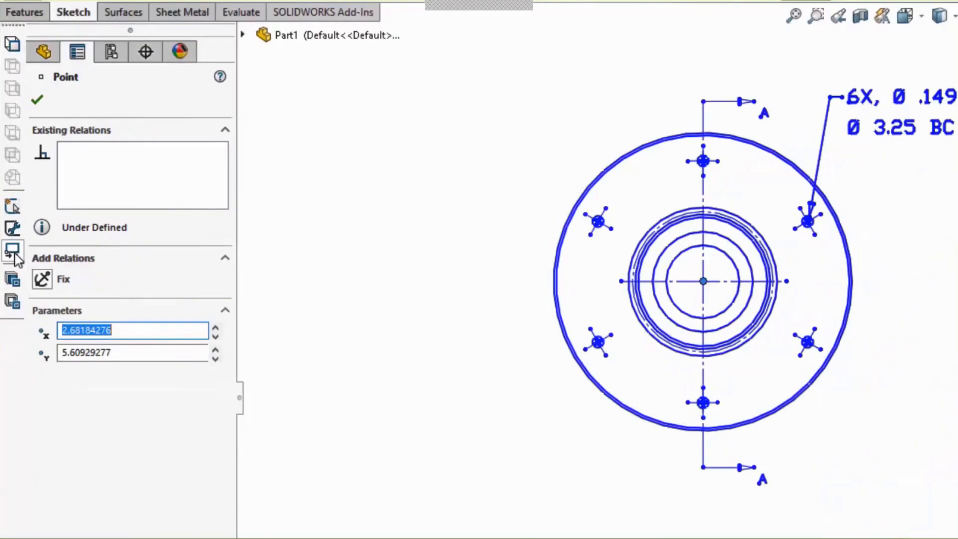
{"action": "left_click", "coordinate": [16, 254]}
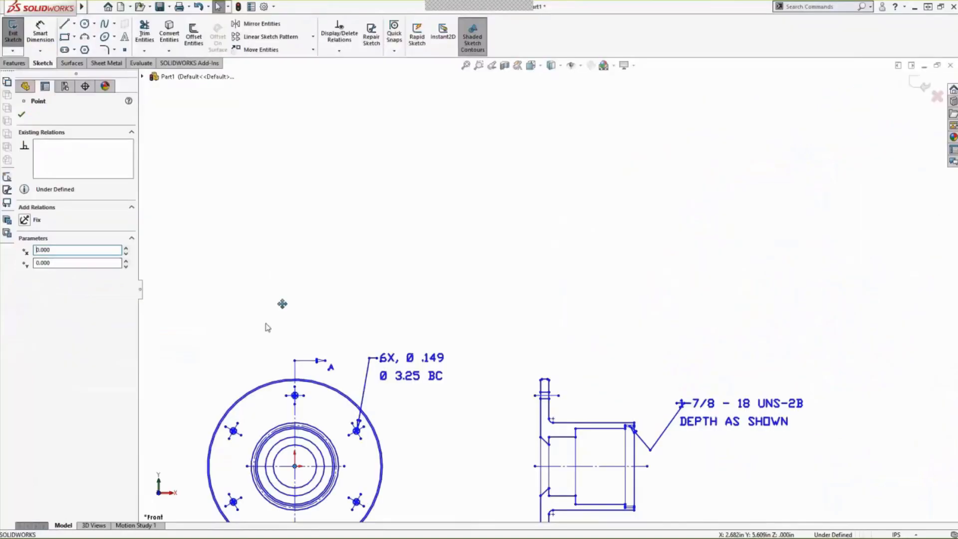
{"action": "mouse_move", "coordinate": [280, 301]}
{"action": "middle_mouse_down", "text": "ctrl"}
{"action": "mouse_move", "coordinate": [325, 253]}
{"action": "mouse_move", "coordinate": [397, 98]}
{"action": "middle_mouse_up", "text": "ctrl"}
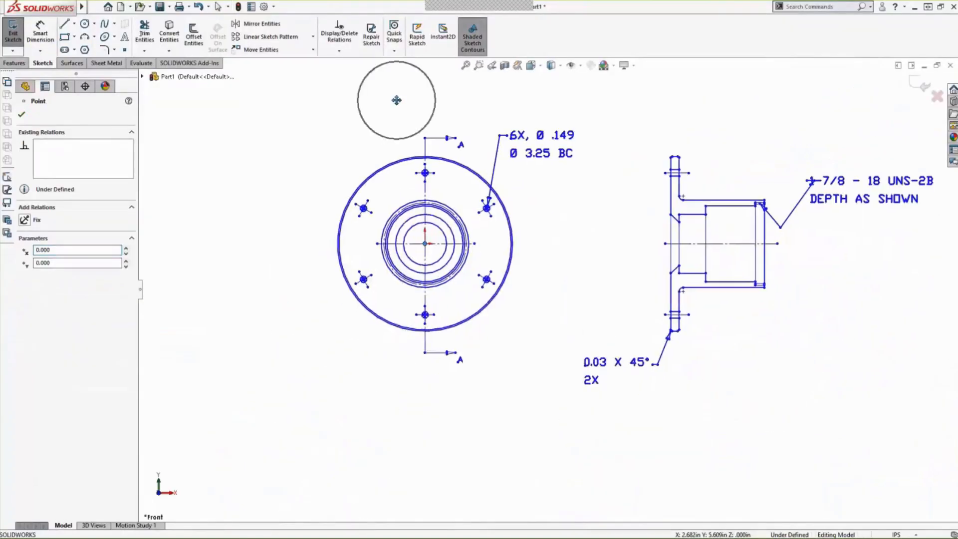
{"action": "left_click", "coordinate": [295, 127]}
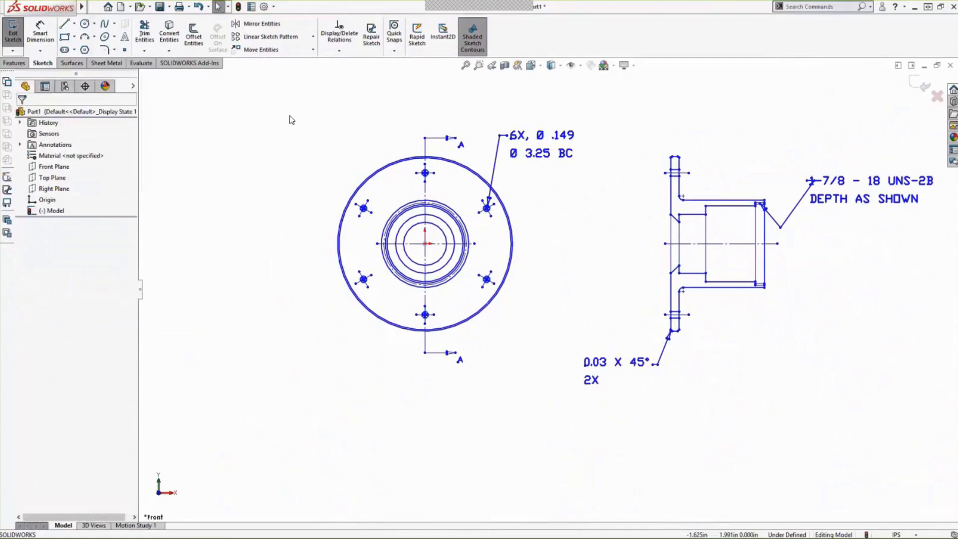
Assign the circular flange view to the front sketch and the section view to the right sketch
{"action": "mouse_move", "coordinate": [289, 116]}
{"action": "left_mouse_down"}
{"action": "mouse_move", "coordinate": [540, 337]}
{"action": "mouse_move", "coordinate": [583, 388]}
{"action": "left_mouse_up"}
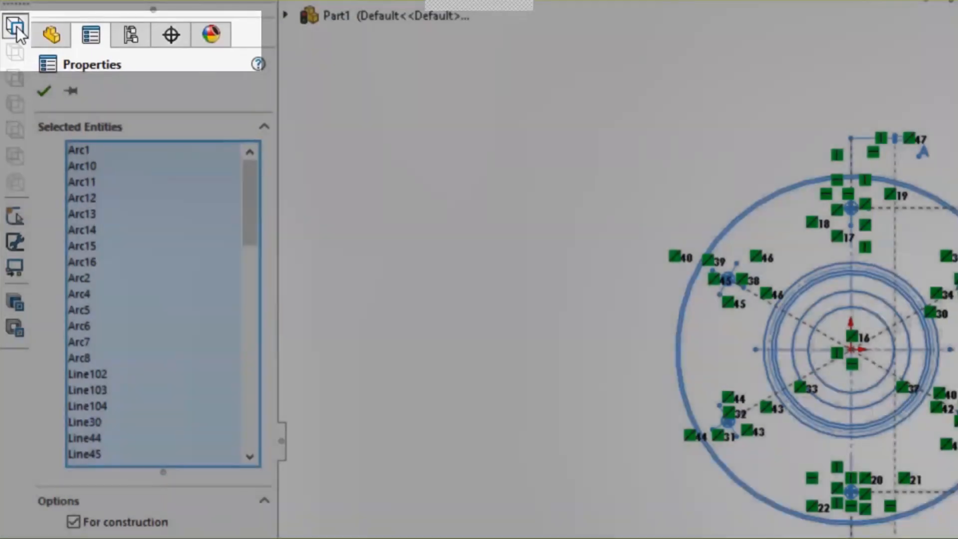
{"action": "left_click", "coordinate": [17, 26]}
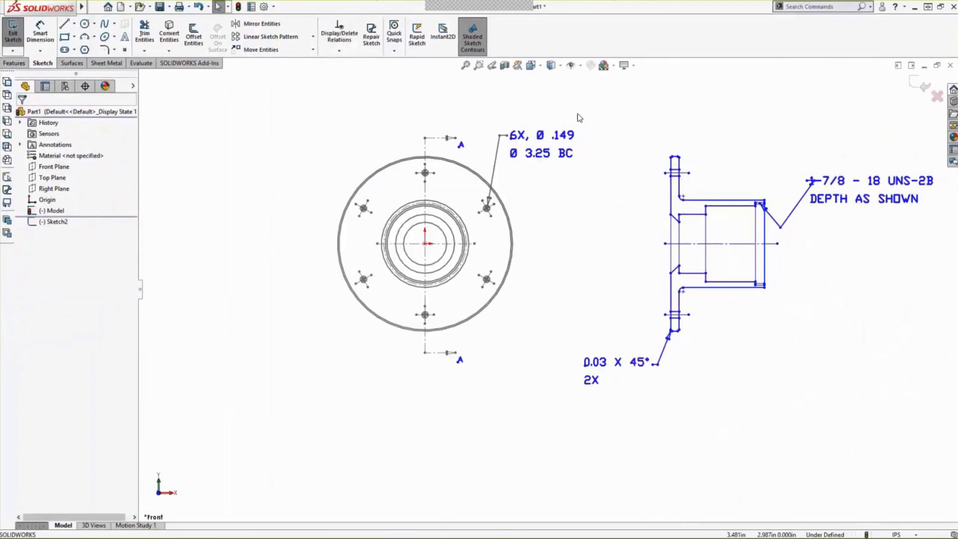
{"action": "mouse_move", "coordinate": [590, 110]}
{"action": "left_mouse_down"}
{"action": "mouse_move", "coordinate": [957, 422]}
{"action": "mouse_move", "coordinate": [947, 416]}
{"action": "left_mouse_up"}
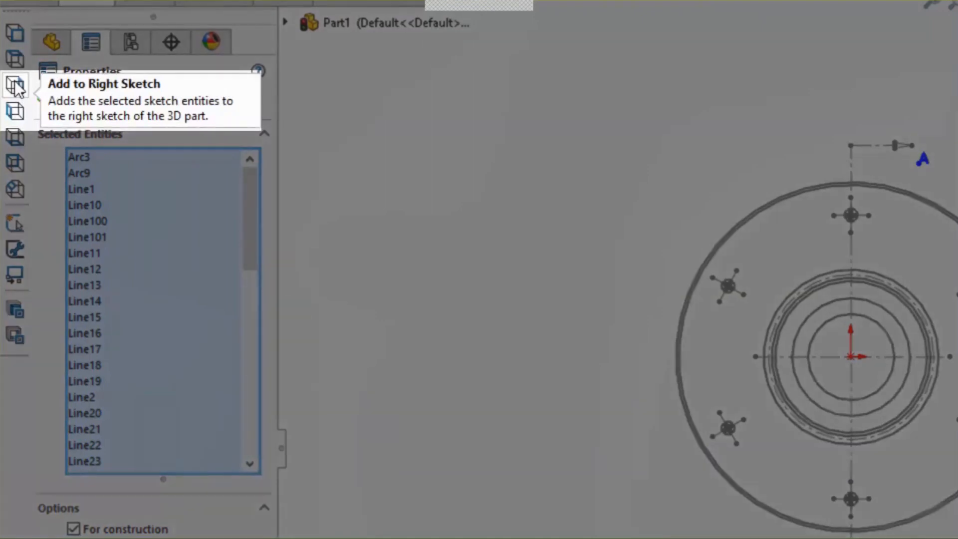
{"action": "left_click", "coordinate": [15, 85]}
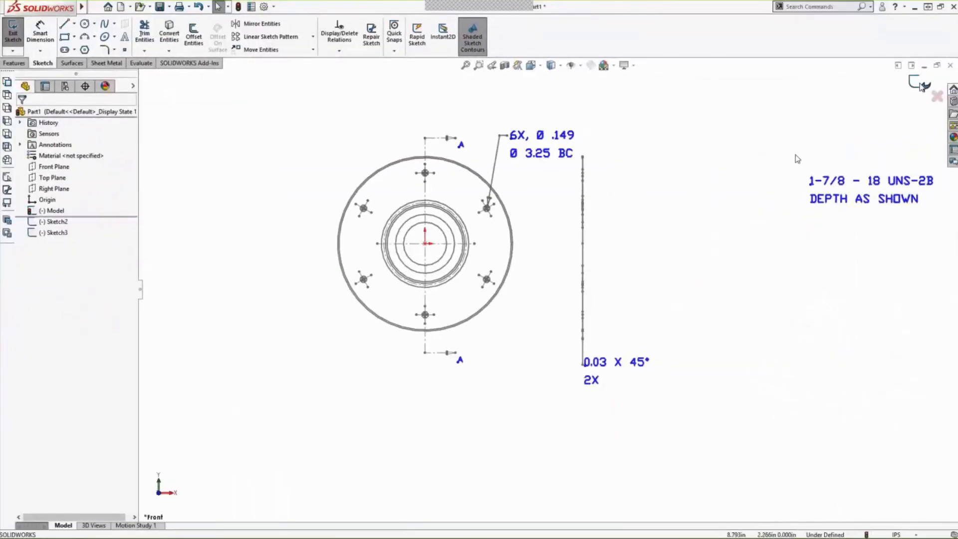
Exit the sketch and hide the original Model sketch with the leftover note text
{"action": "left_click", "coordinate": [922, 85]}
{"action": "right_click", "coordinate": [51, 211]}
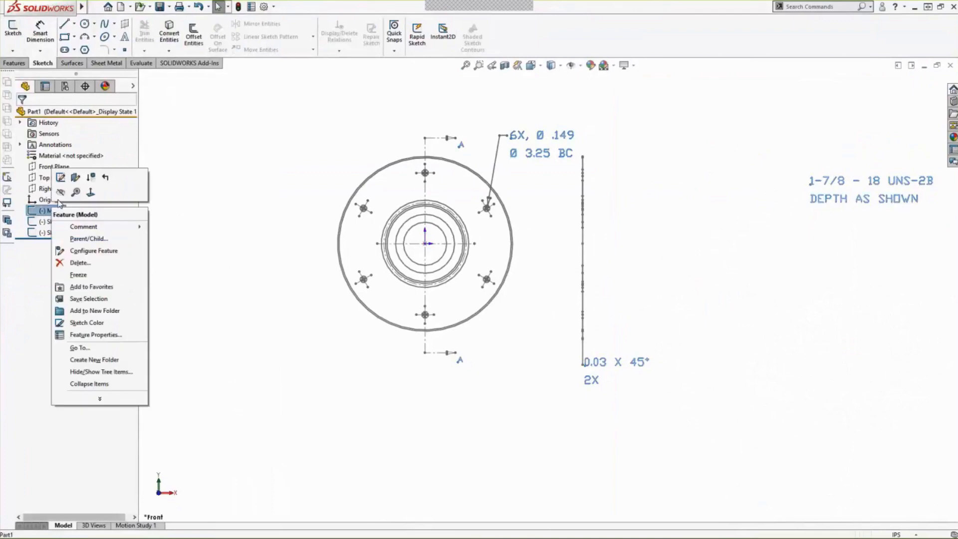
{"action": "left_click", "coordinate": [62, 192]}
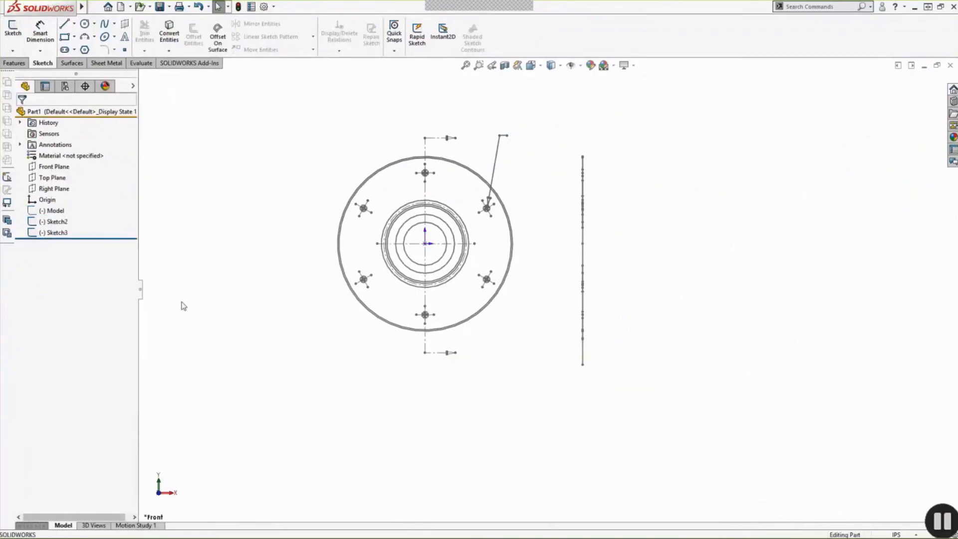
Edit Sketch2 to remove the section line with its arrows and the hole callout leader from the circular view
{"action": "left_click", "coordinate": [56, 222]}
{"action": "left_click", "coordinate": [64, 195]}
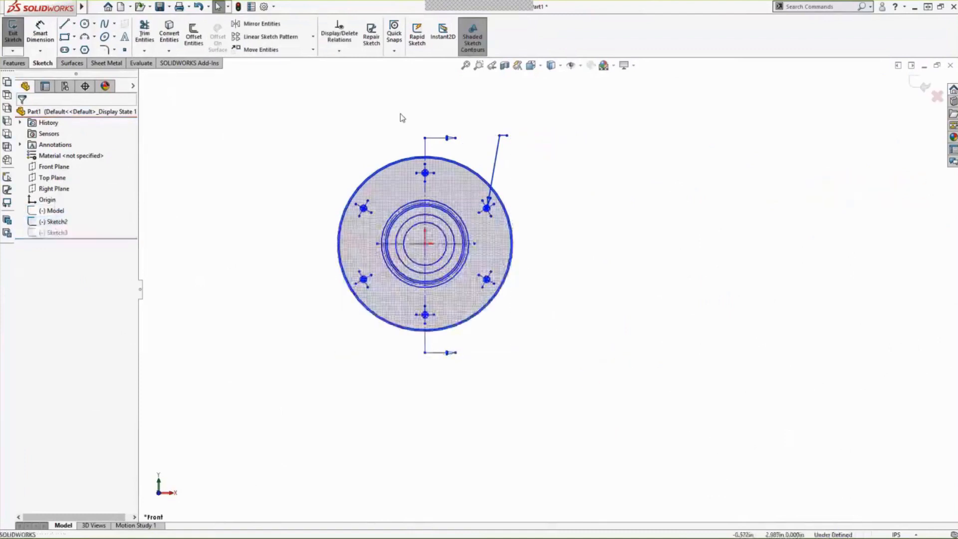
{"action": "left_click_drag", "start_coordinate": [400, 112], "coordinate": [551, 160]}
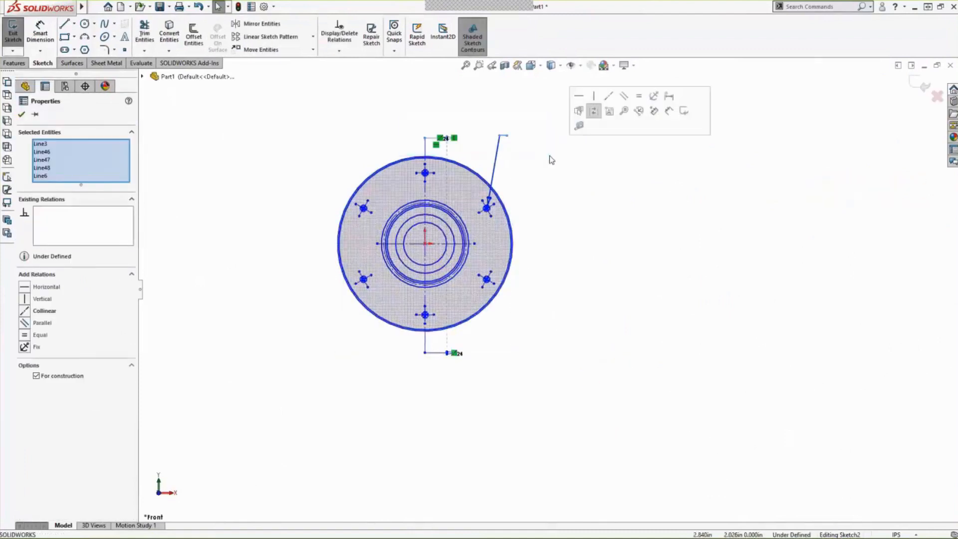
{"action": "left_click", "coordinate": [531, 156]}
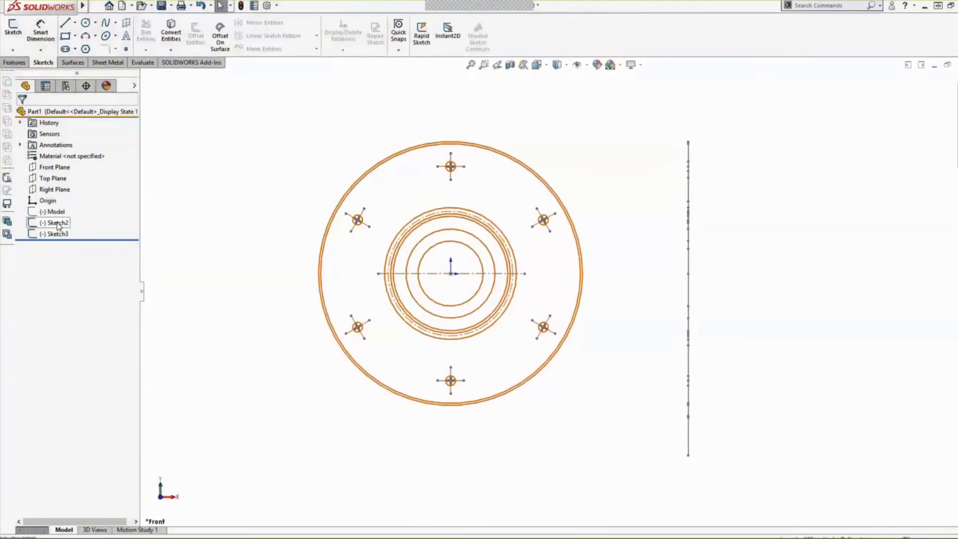
Reassign Sketch2 to the Front Plane to replace its missing sketch plane
{"action": "right_click", "coordinate": [57, 226]}
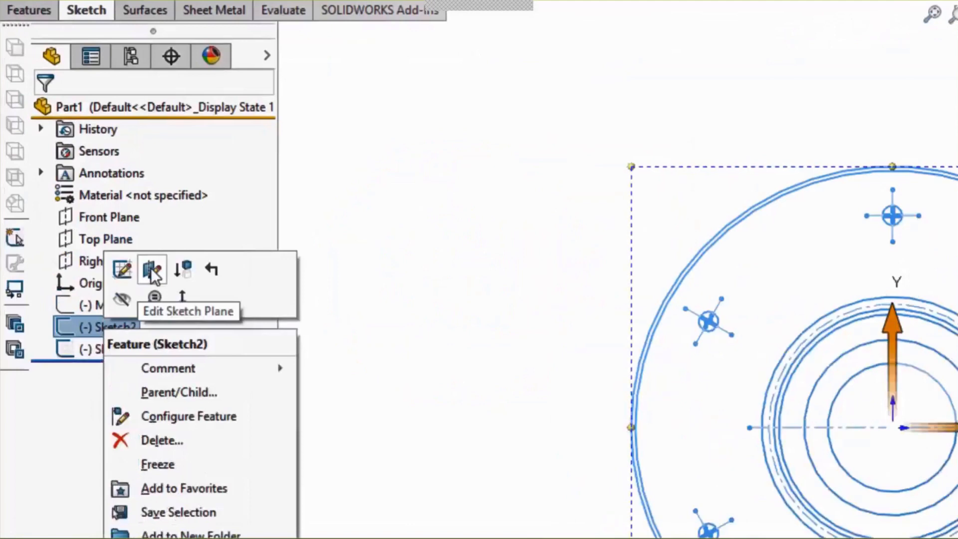
{"action": "left_click", "coordinate": [74, 195]}
{"action": "left_click", "coordinate": [284, 36]}
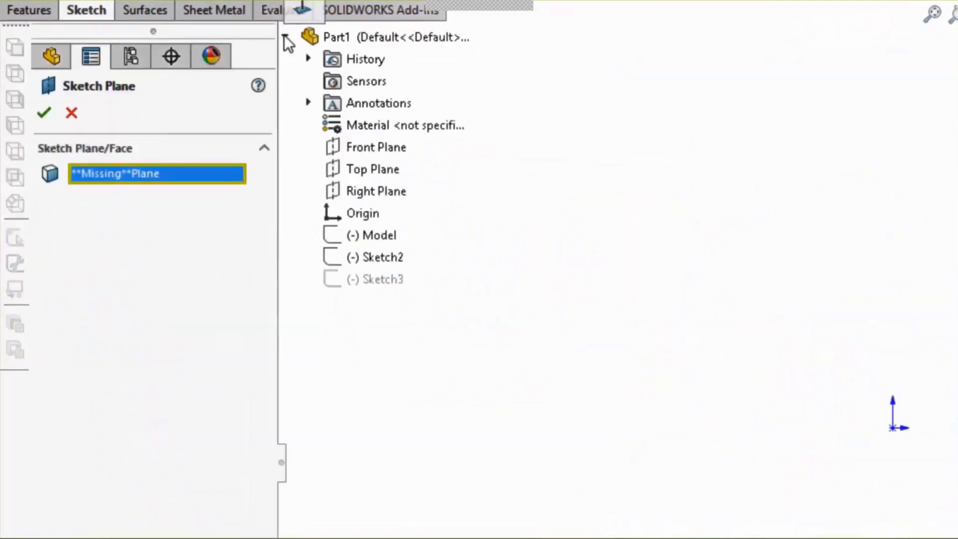
{"action": "left_click", "coordinate": [370, 146]}
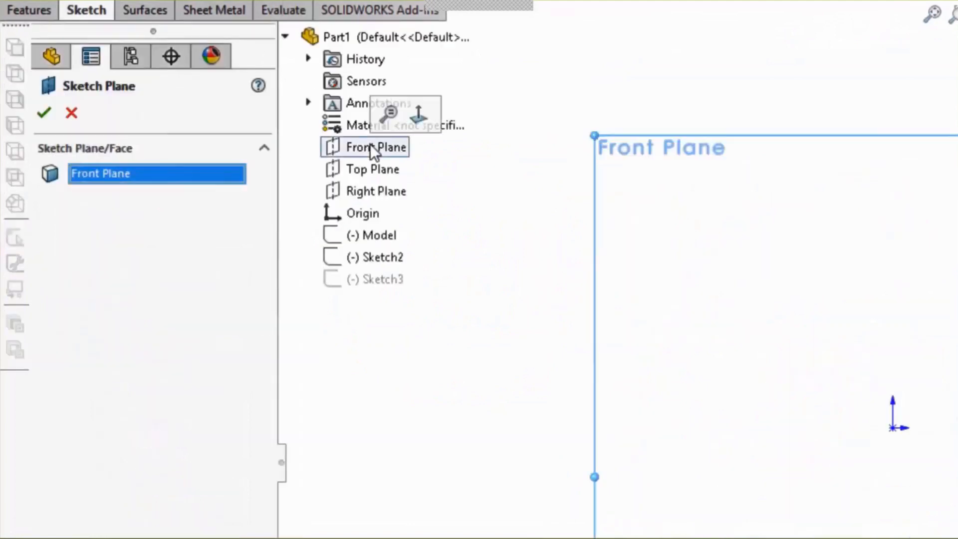
{"action": "left_click", "coordinate": [50, 119]}
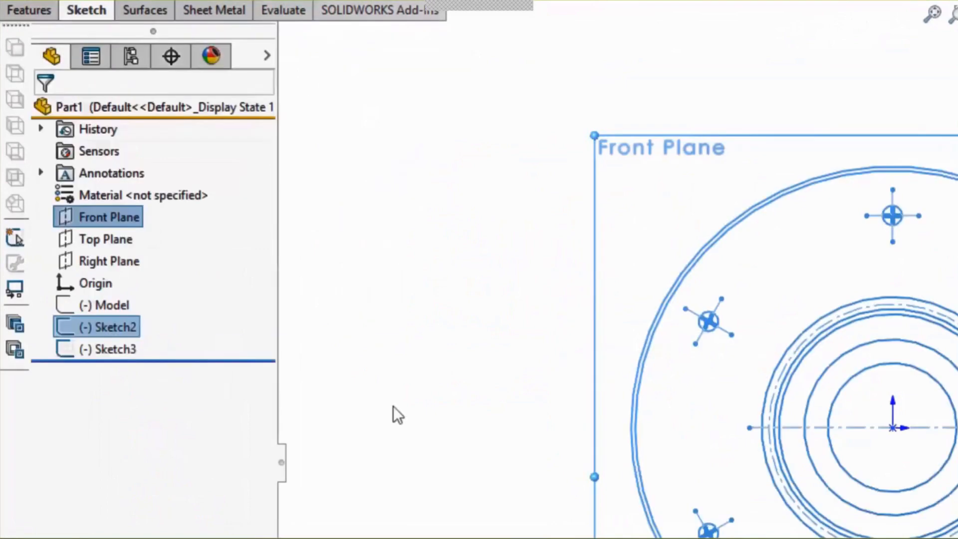
Reassign Sketch3 to the Right Plane to replace its missing sketch plane
{"action": "left_click", "coordinate": [117, 350]}
{"action": "right_click", "coordinate": [116, 346]}
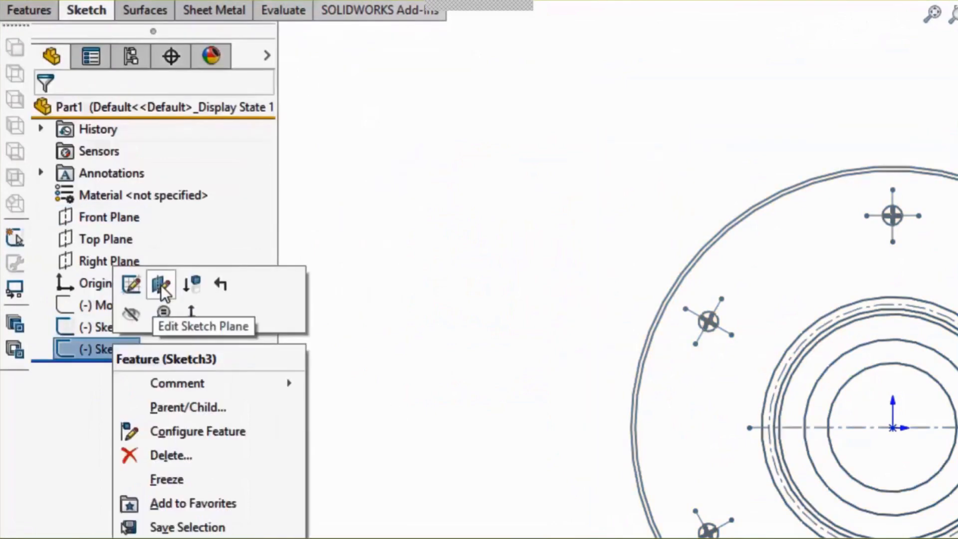
{"action": "left_click", "coordinate": [161, 286]}
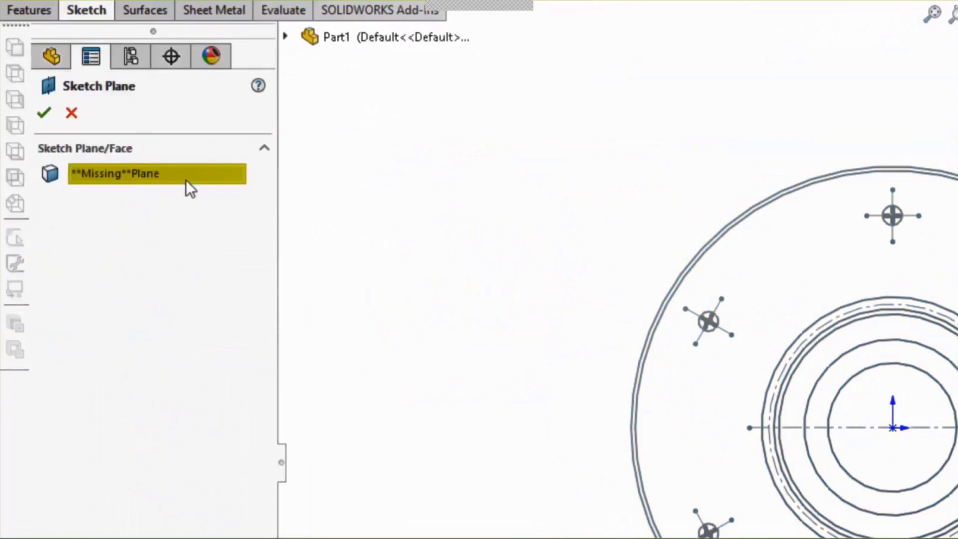
{"action": "left_click", "coordinate": [185, 180]}
{"action": "left_click", "coordinate": [285, 36]}
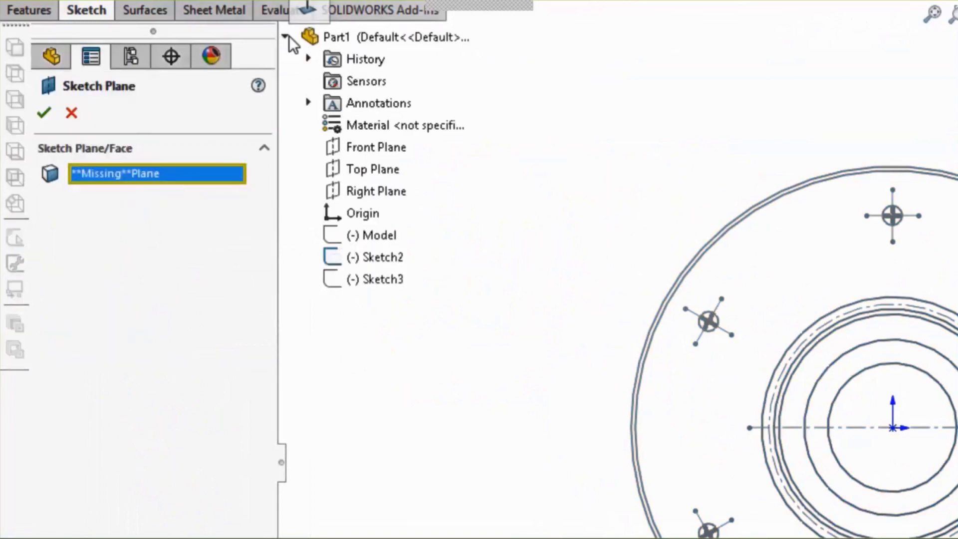
{"action": "left_click", "coordinate": [378, 188]}
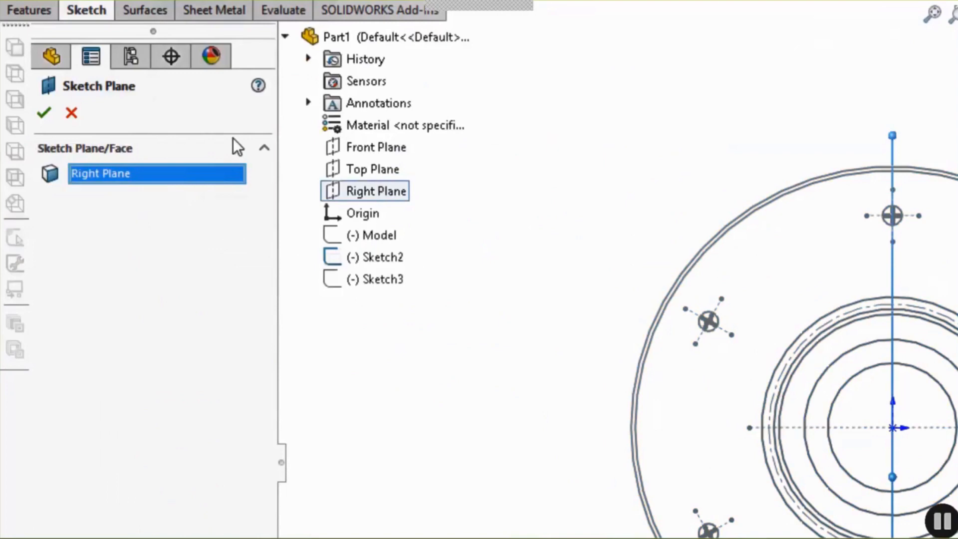
{"action": "left_click", "coordinate": [43, 113]}
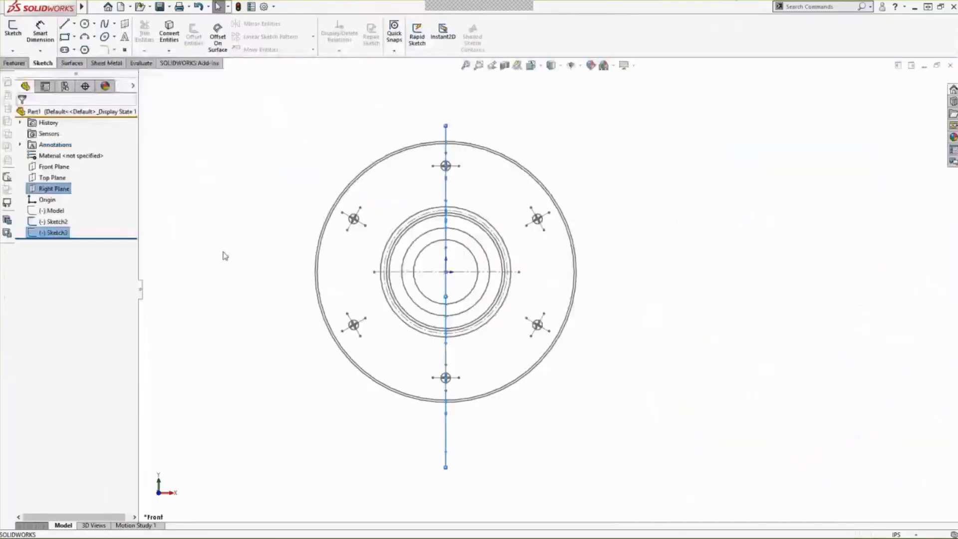
Edit Sketch3 in the Right view and reduce the section to its closed upper-half profile and the centerline
{"action": "mouse_move", "coordinate": [222, 255]}
{"action": "middle_mouse_down"}
{"action": "mouse_move", "coordinate": [364, 367]}
{"action": "mouse_move", "coordinate": [460, 379]}
{"action": "mouse_move", "coordinate": [375, 371]}
{"action": "middle_mouse_up"}
{"action": "left_click", "coordinate": [57, 233]}
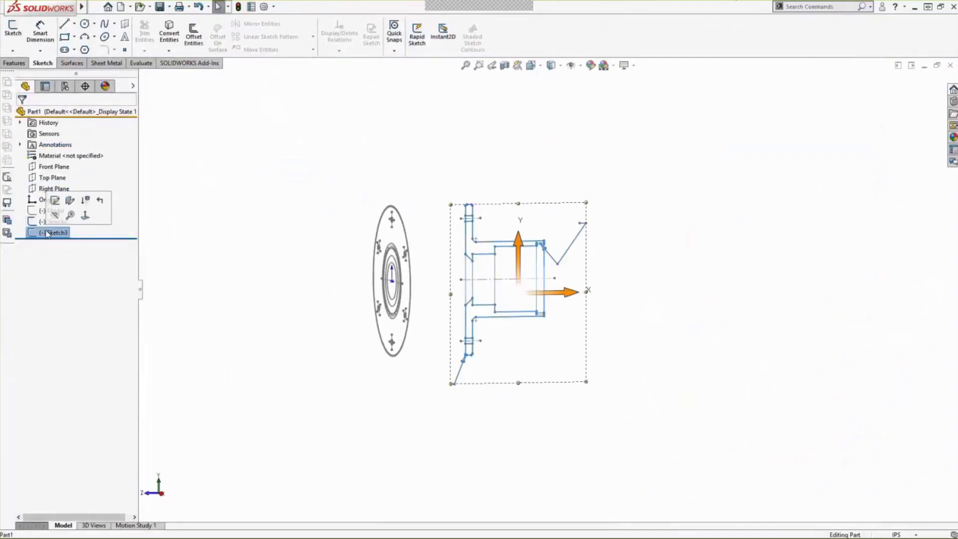
{"action": "left_click", "coordinate": [50, 198]}
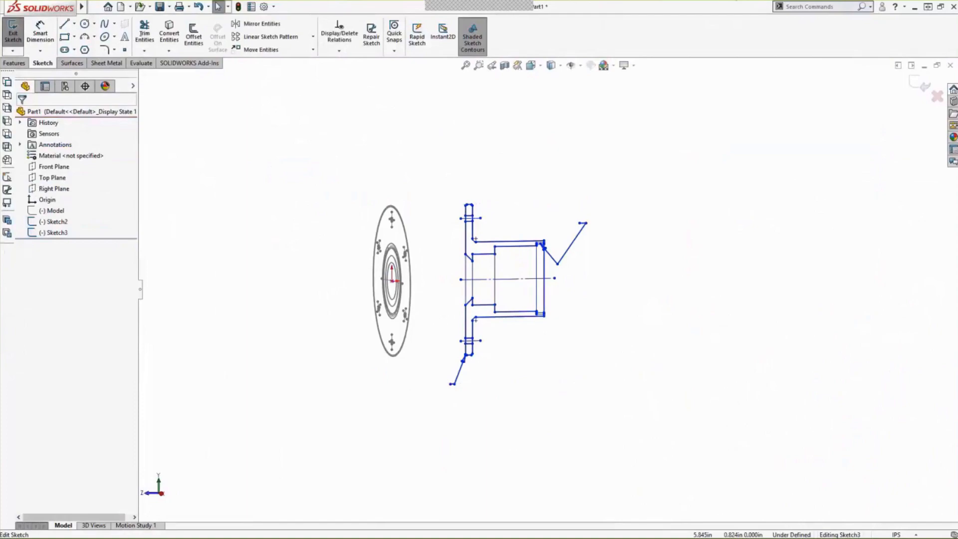
{"action": "key", "text": "space"}
{"action": "left_click", "coordinate": [682, 358]}
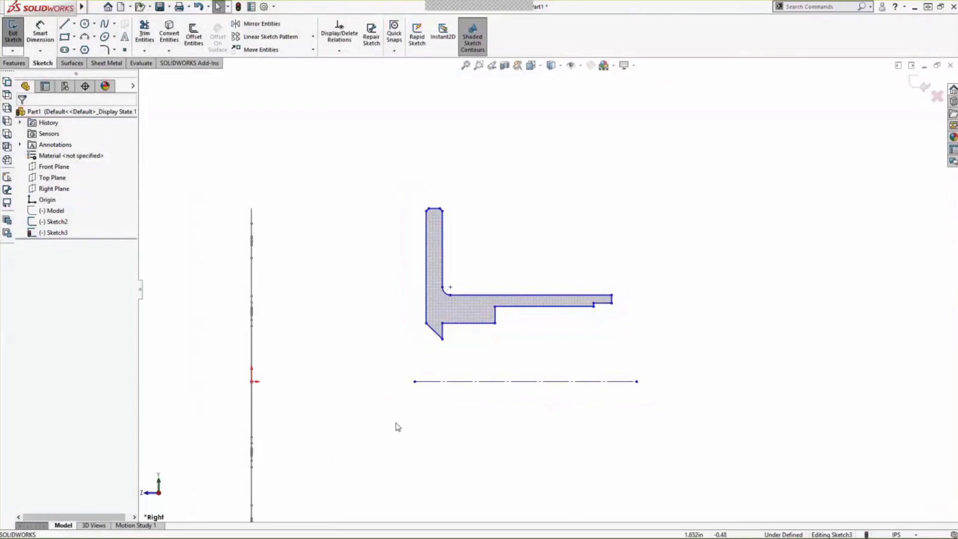
Align Sketch3 so the endpoint of the centerline nearest the front view coincides with the origin
{"action": "left_click", "coordinate": [415, 382]}
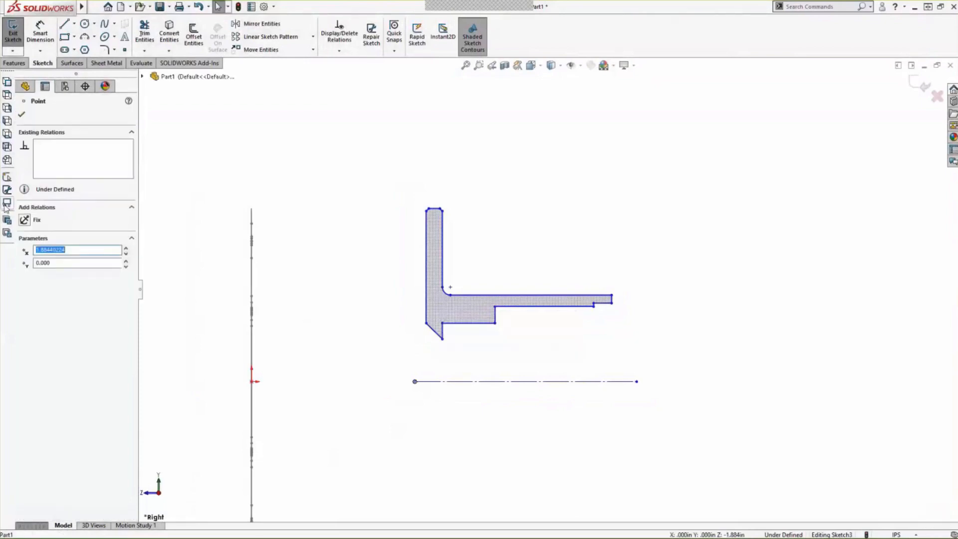
{"action": "type", "text": "0"}
{"action": "key", "text": "Return"}
Dimension the length of the hub's long outer horizontal edge in the section profile
{"action": "left_click", "coordinate": [201, 321]}
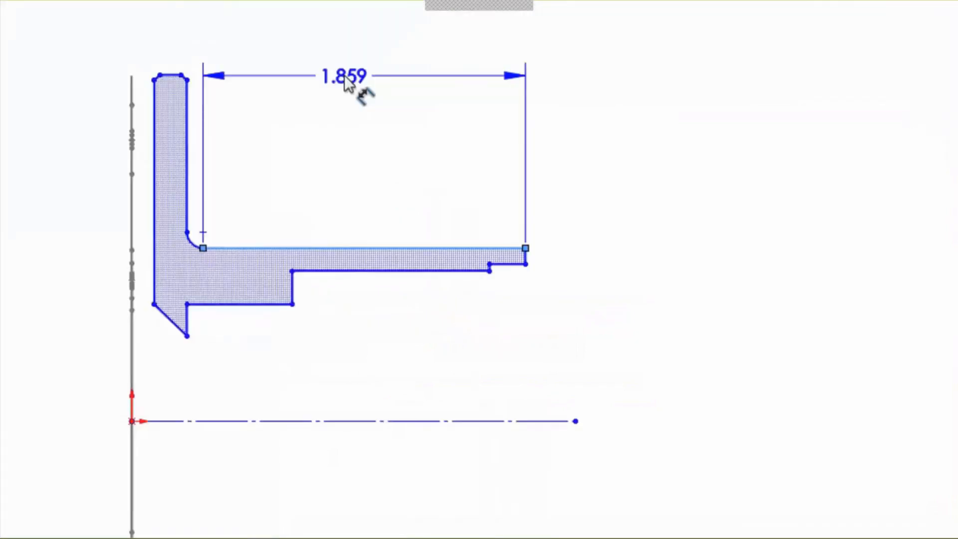
{"action": "left_click", "coordinate": [345, 75]}
{"action": "key", "text": "Return"}
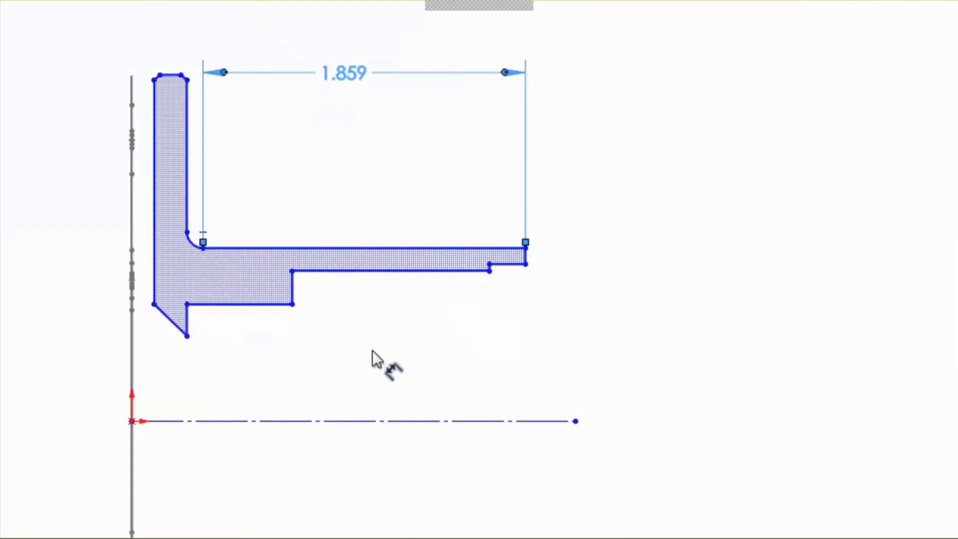
{"action": "key", "text": "Escape"}
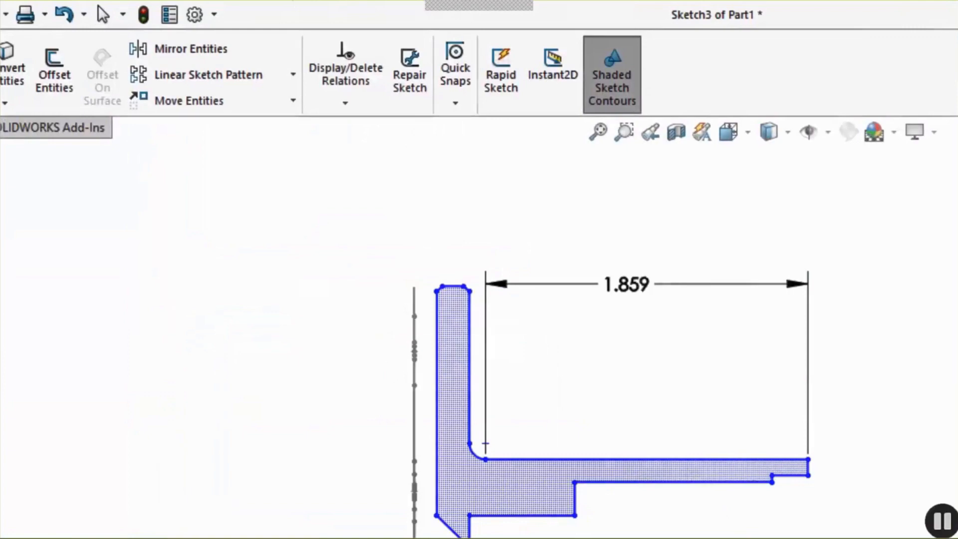
Fully define all entities in Sketch3 with automatic relations and baseline horizontal and vertical dimensions from the origin
{"action": "left_click", "coordinate": [339, 106]}
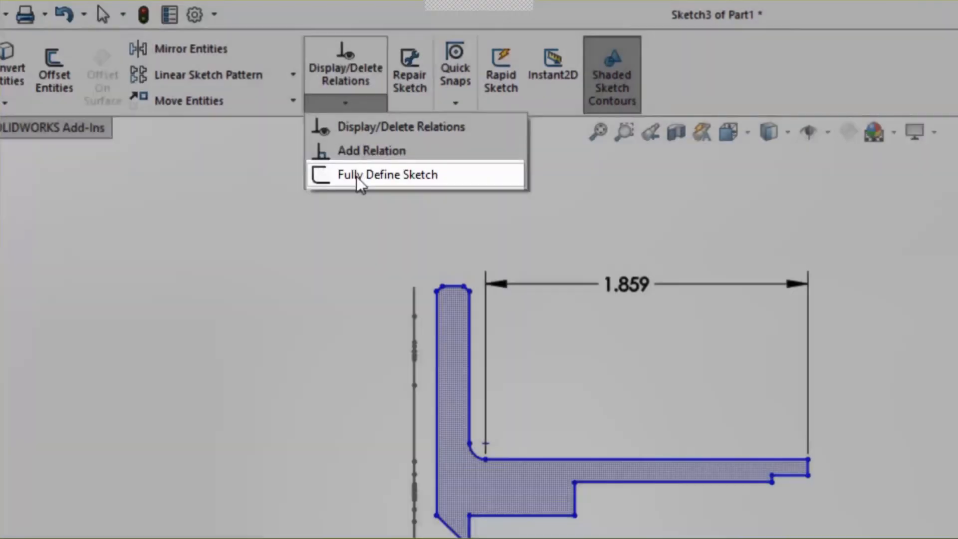
{"action": "left_click", "coordinate": [357, 176]}
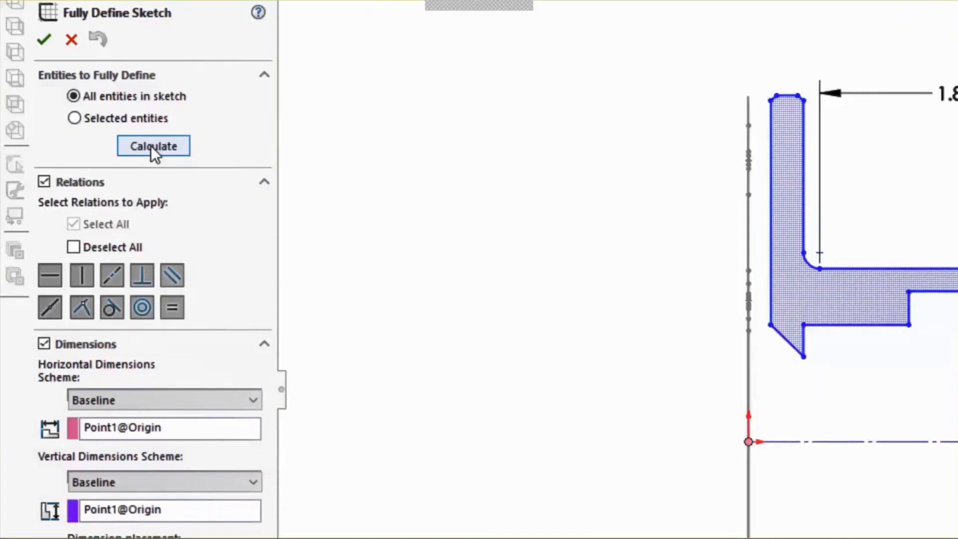
{"action": "left_click", "coordinate": [154, 148]}
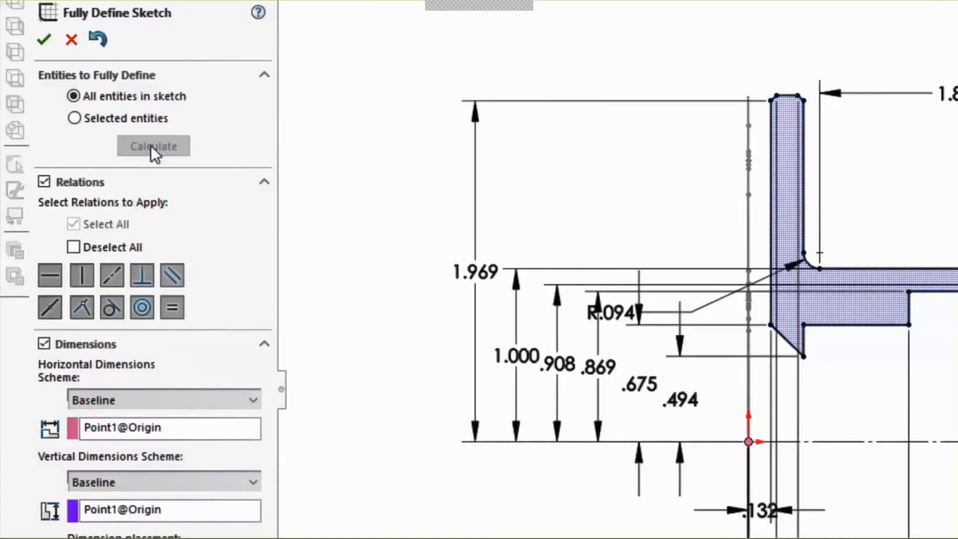
{"action": "left_click", "coordinate": [44, 40]}
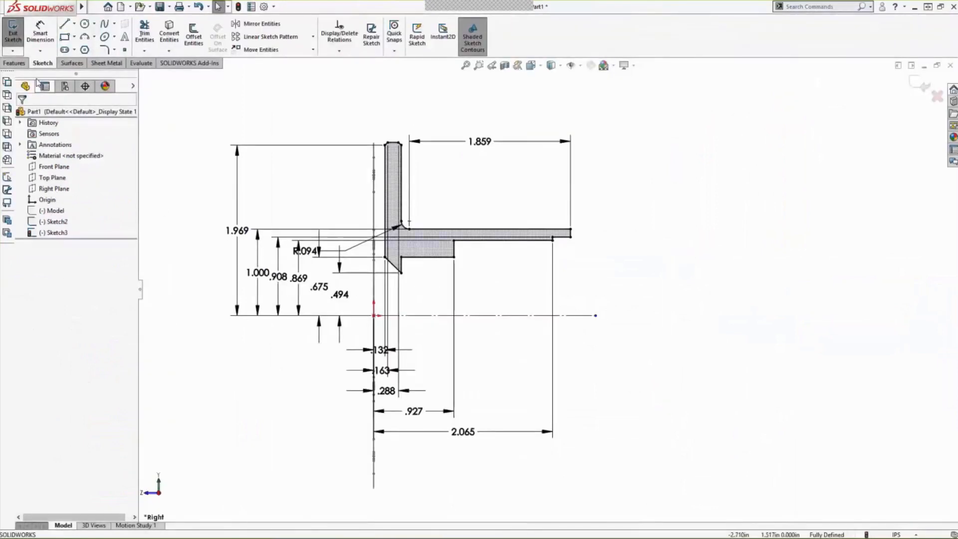
Revolve the section profile 360 degrees about its horizontal centerline to create the solid flange body
{"action": "left_click", "coordinate": [25, 64]}
{"action": "left_click", "coordinate": [54, 32]}
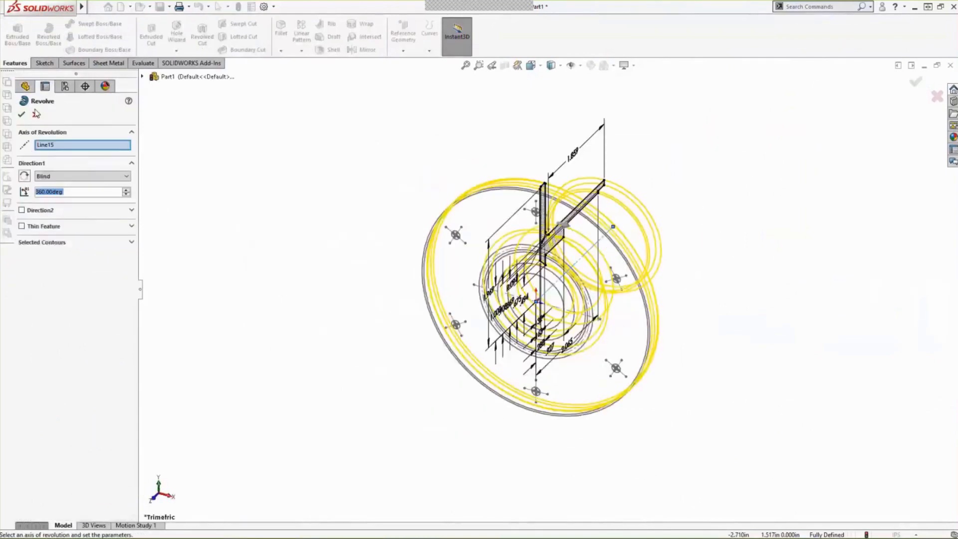
{"action": "left_click", "coordinate": [21, 115]}
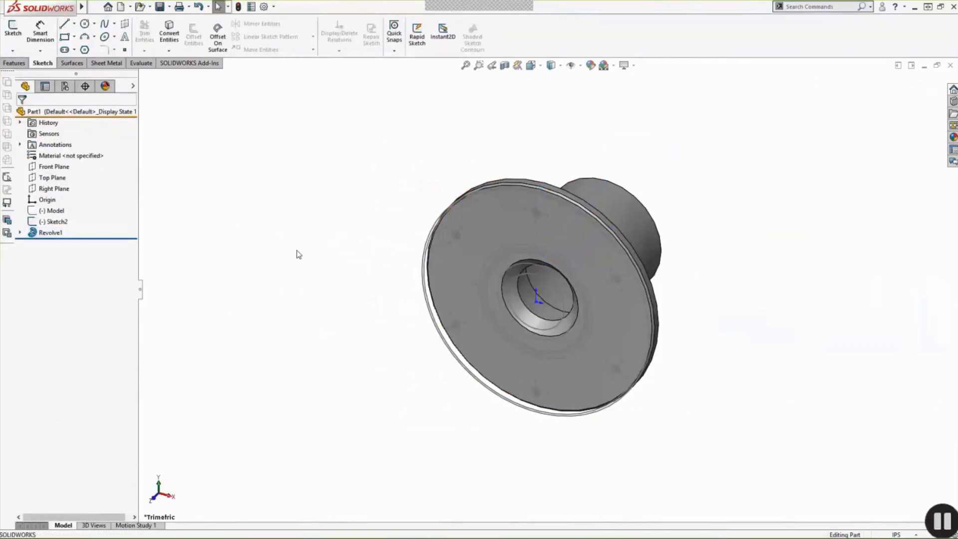
Edit Sketch2 and dimension the vertical distance from the origin to the center of the uppermost bolt hole
{"action": "scroll", "coordinate": [547, 215], "scroll_direction": "down", "scroll_amount": 3}
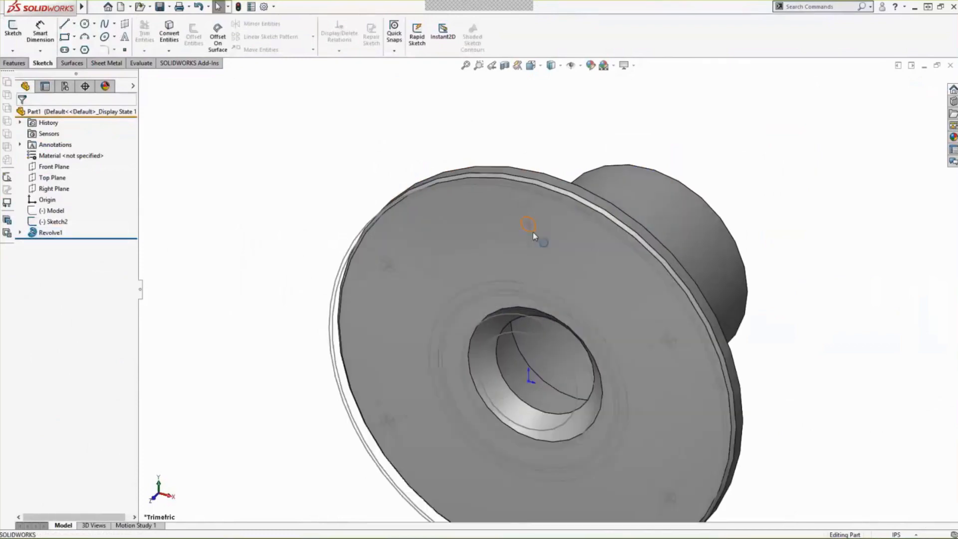
{"action": "left_click", "coordinate": [53, 221]}
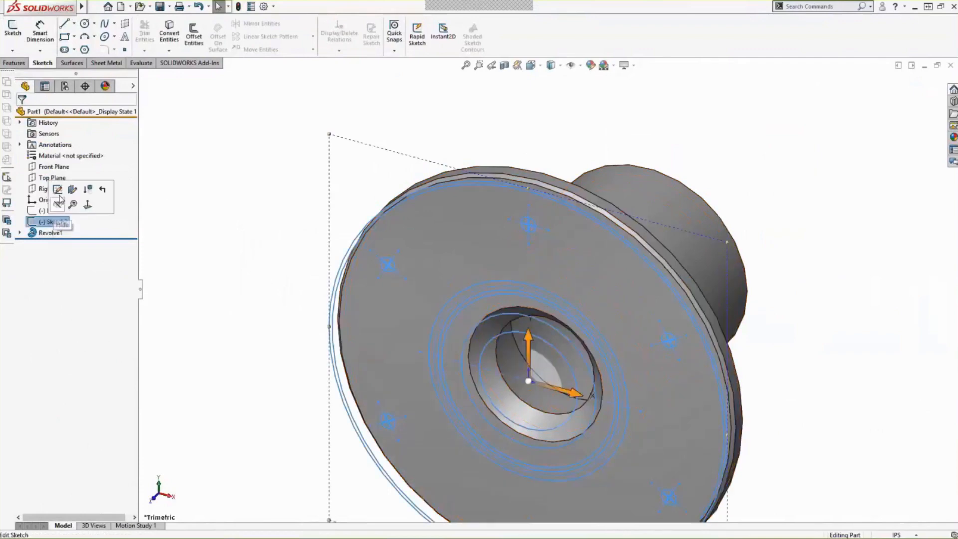
{"action": "left_click", "coordinate": [57, 190]}
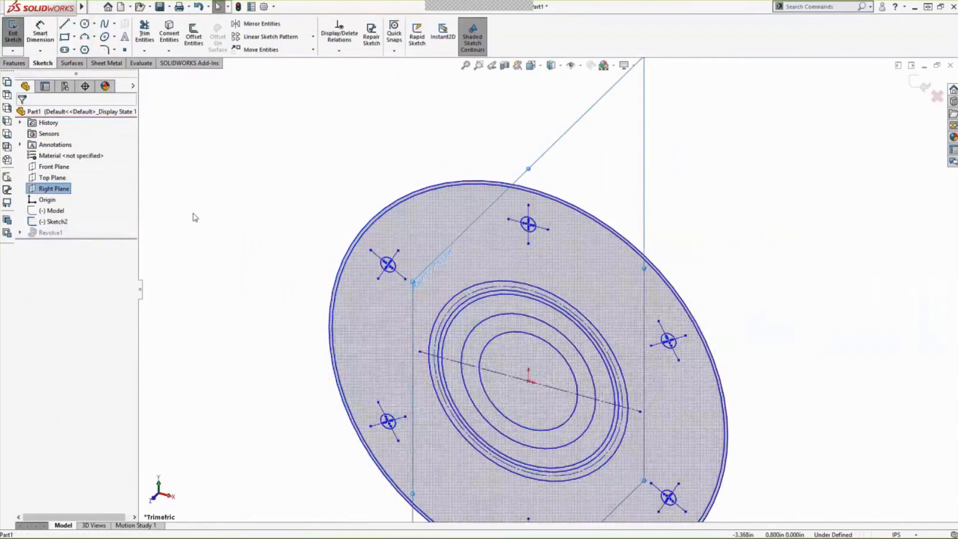
{"action": "left_click", "coordinate": [40, 32]}
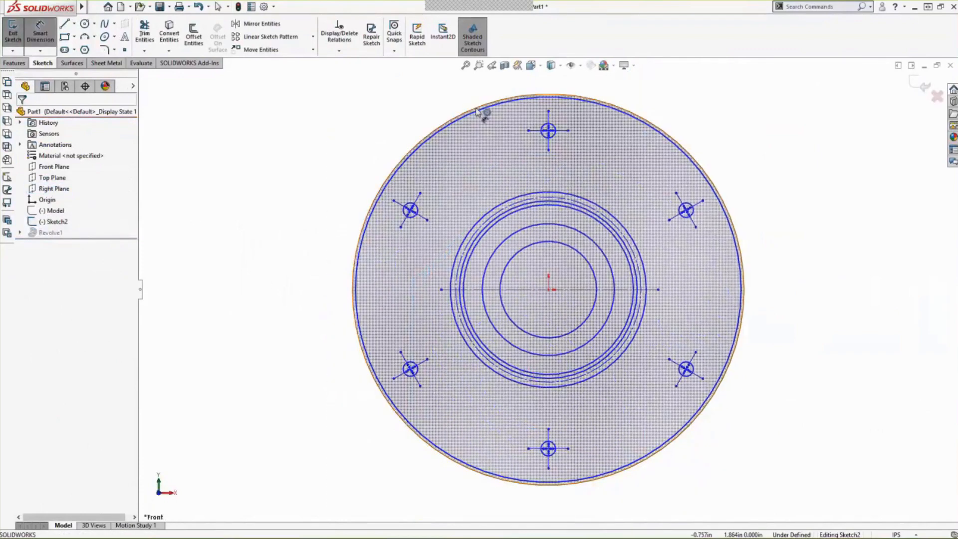
{"action": "left_click", "coordinate": [549, 131]}
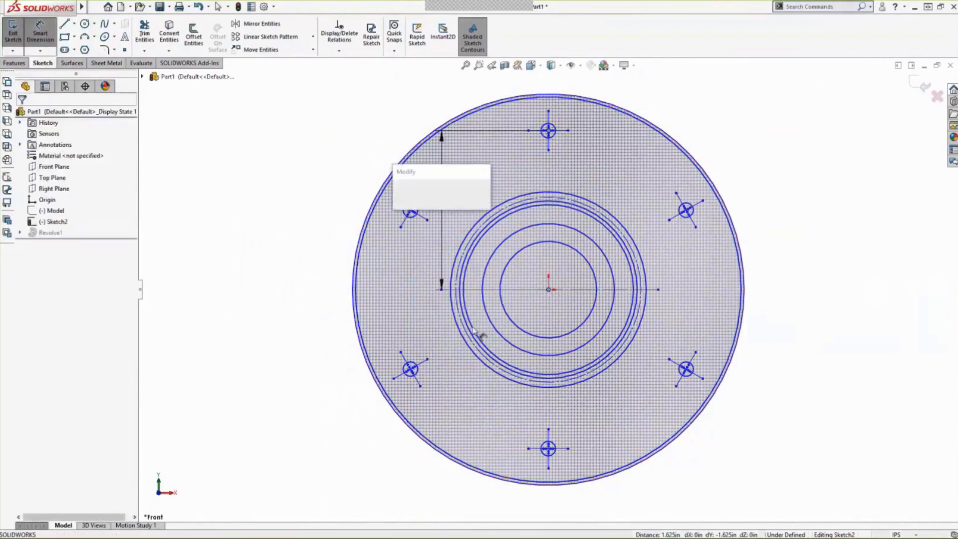
{"action": "key", "text": "Return"}
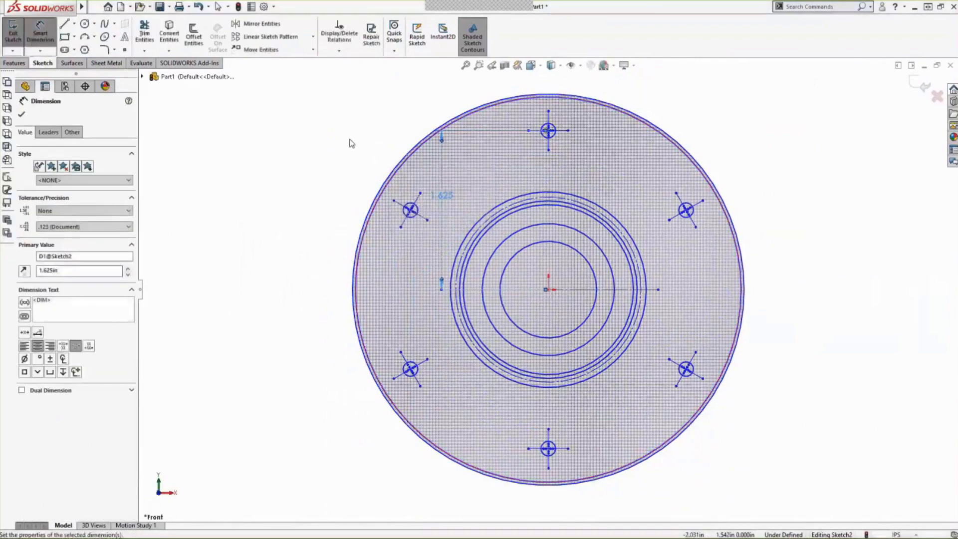
Dimension the diameter of the uppermost bolt hole in Sketch2
{"action": "left_click", "coordinate": [554, 129]}
{"action": "left_click", "coordinate": [674, 86]}
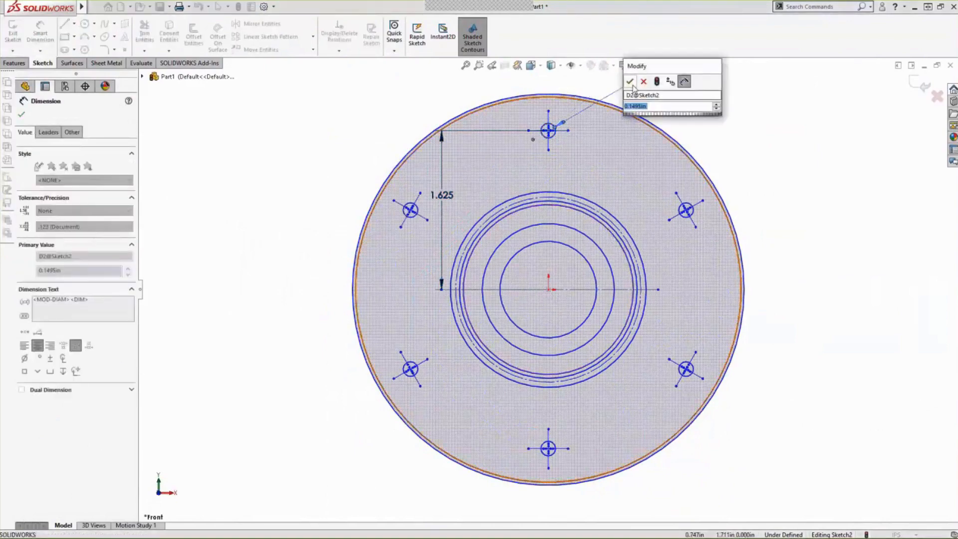
{"action": "key", "text": "Return"}
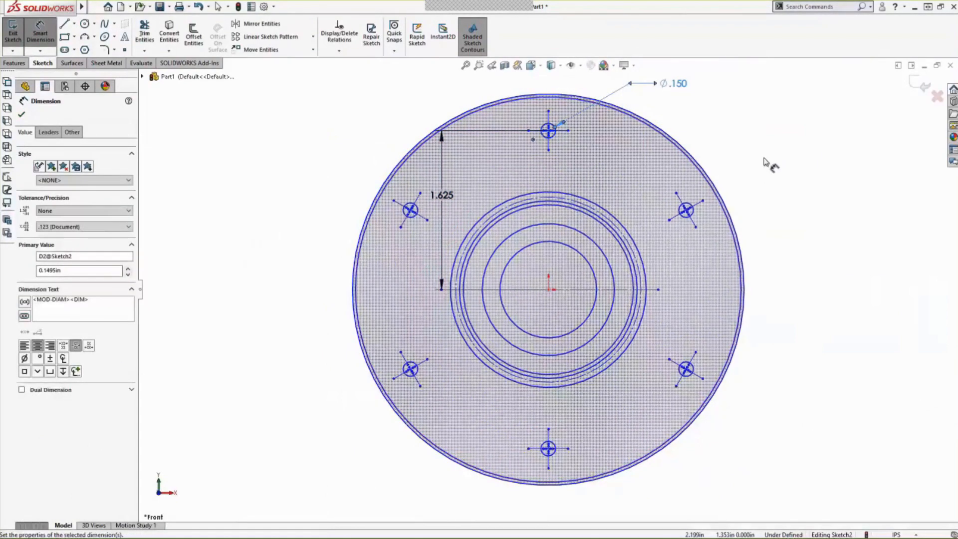
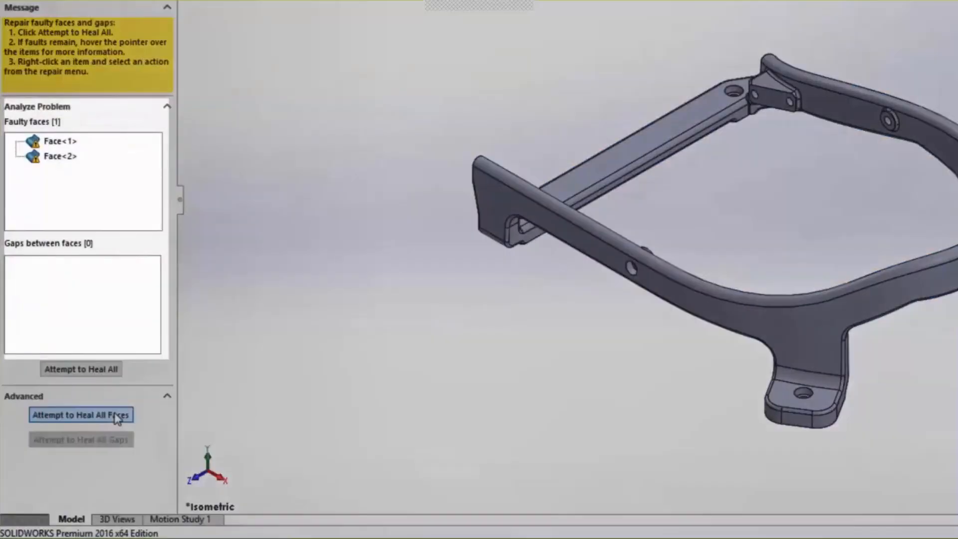
Attempt to heal all faulty faces of the imported baseframe and locate the first listed faulty face in the saved Import ISO view
{"action": "left_click", "coordinate": [117, 416]}
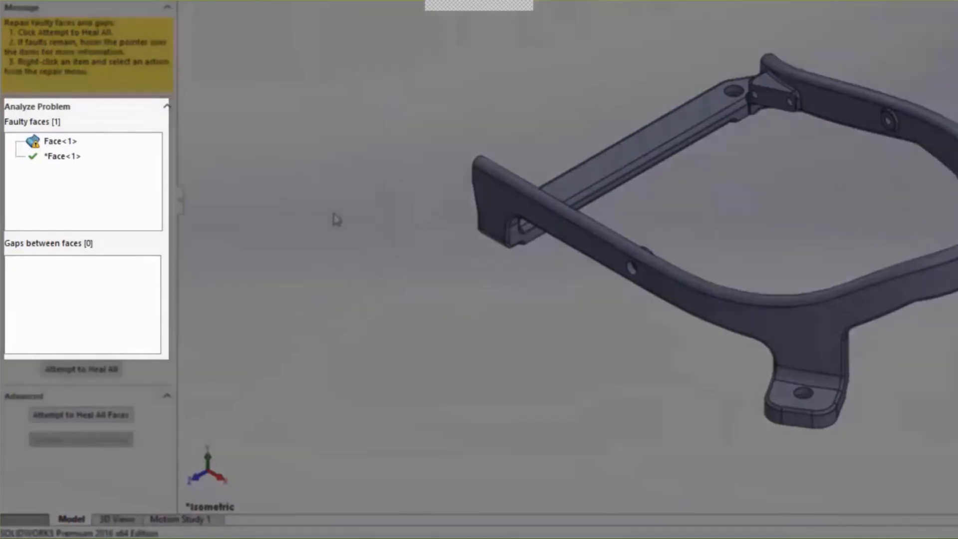
{"action": "key", "text": "space"}
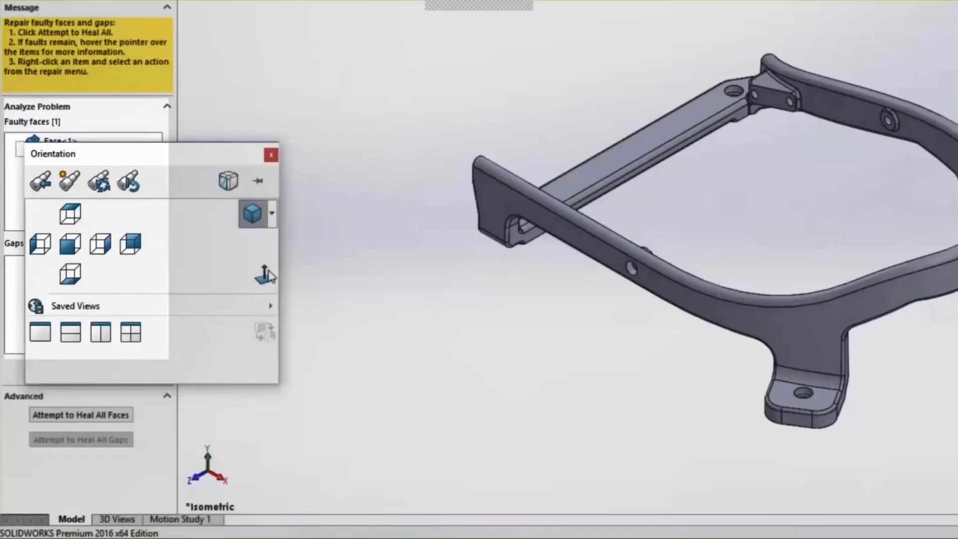
{"action": "mouse_move", "coordinate": [270, 305]}
{"action": "left_click", "coordinate": [320, 299]}
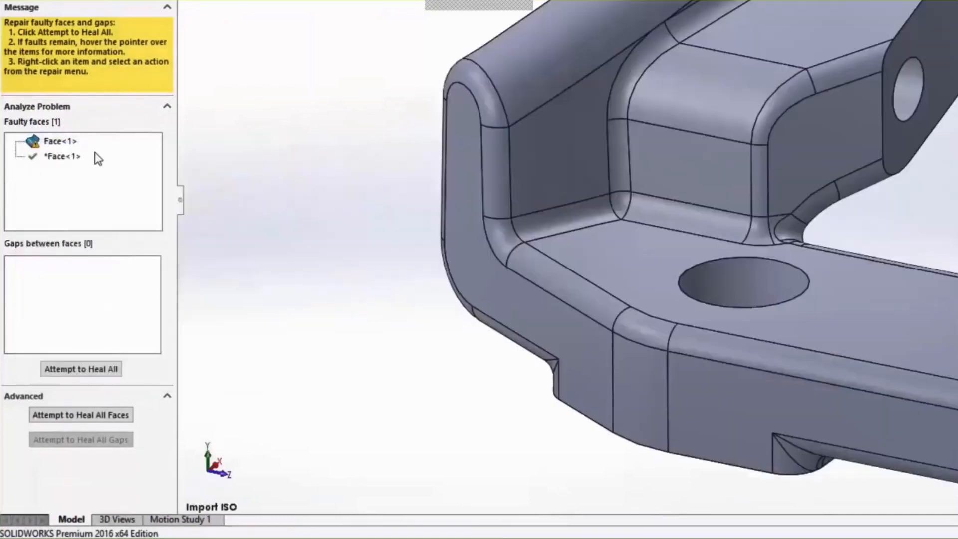
{"action": "left_click", "coordinate": [54, 142]}
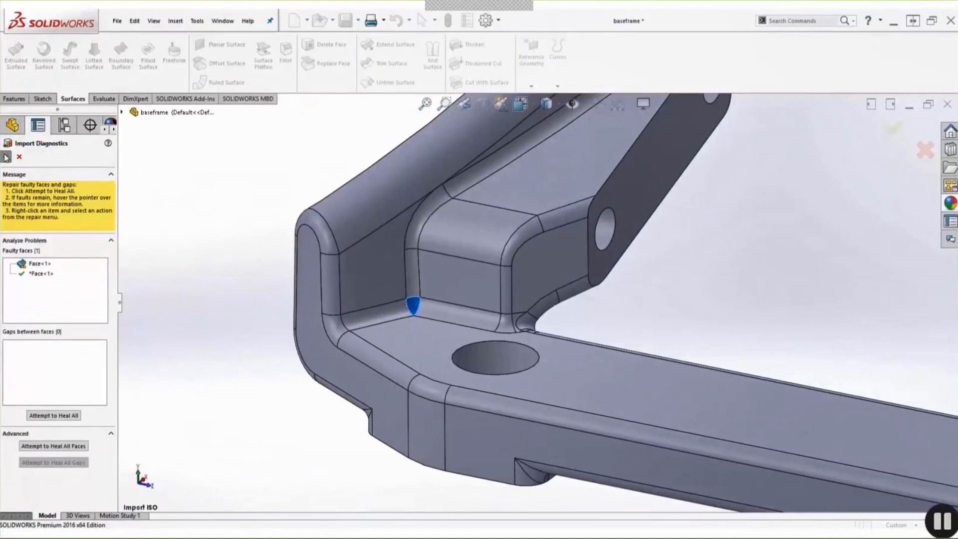
{"action": "left_click", "coordinate": [6, 156]}
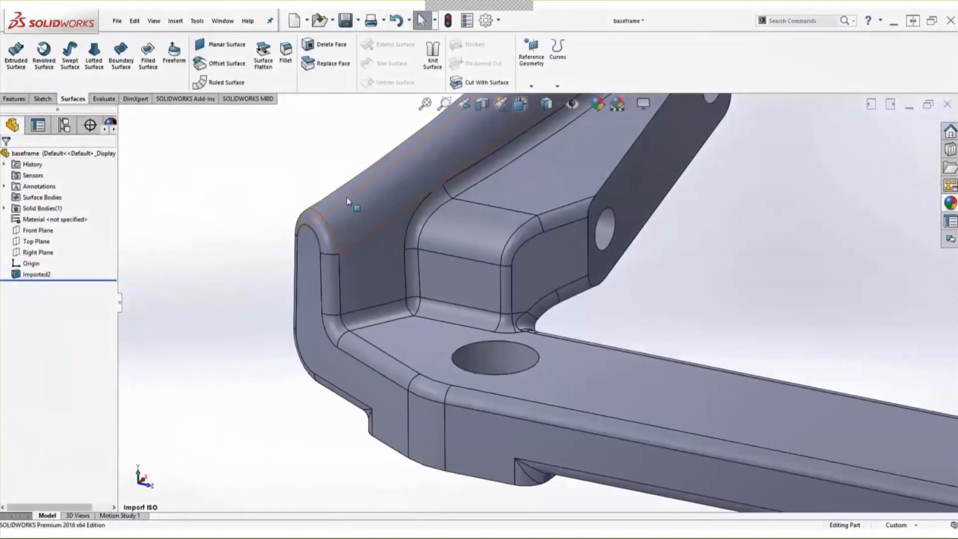
Copy the two flat inner wall faces and the floor face around the faulty corner using Offset Surface at 0 mm
{"action": "left_click", "coordinate": [365, 260]}
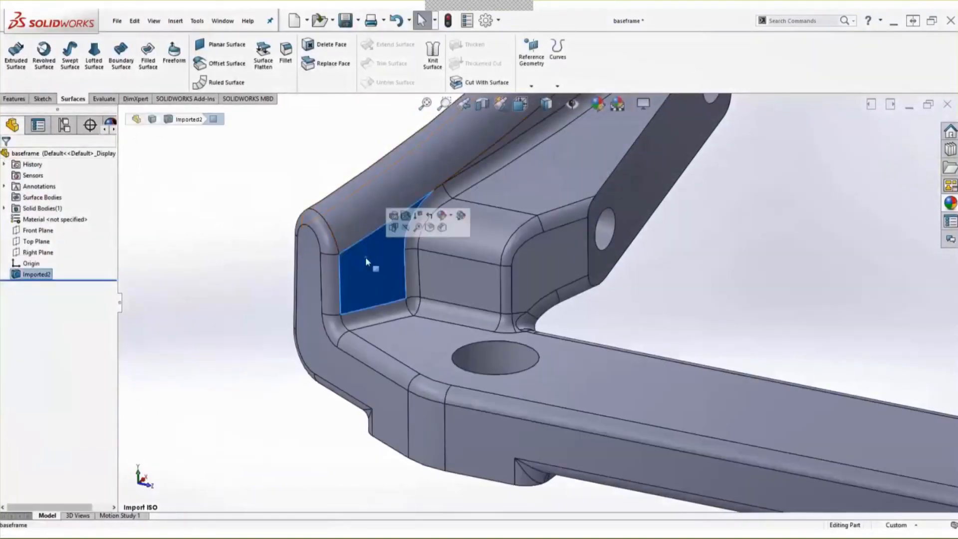
{"action": "left_click", "coordinate": [444, 282], "text": "ctrl"}
{"action": "left_click", "coordinate": [412, 344], "text": "ctrl"}
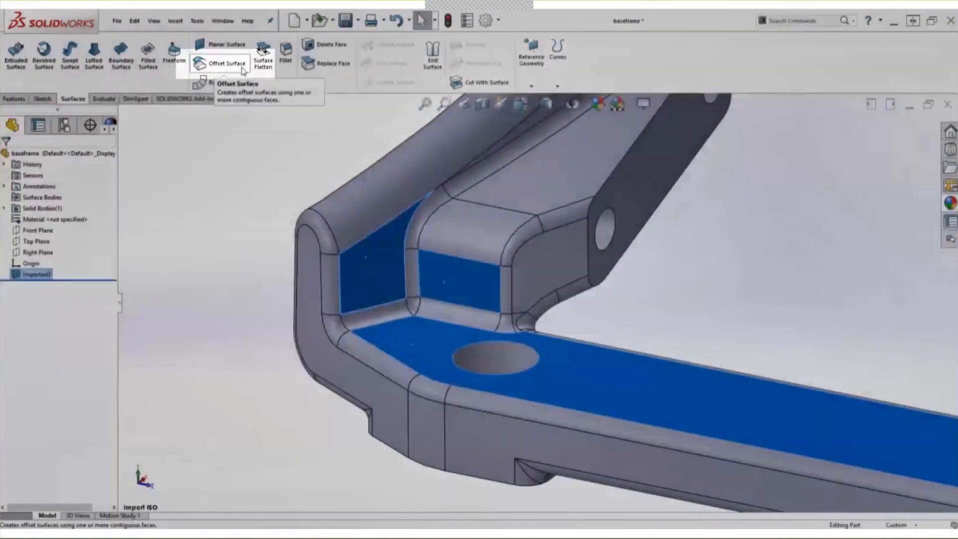
{"action": "left_click", "coordinate": [228, 63]}
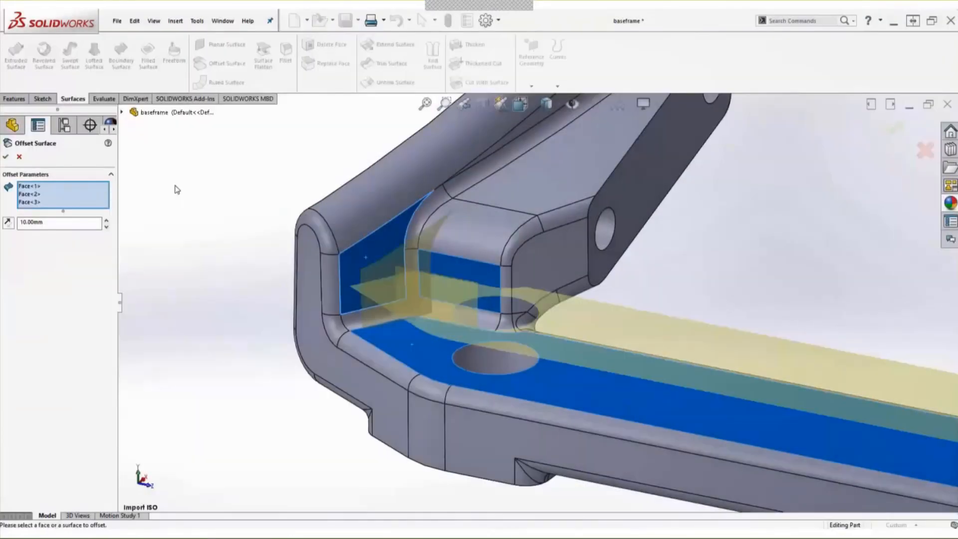
{"action": "double_click", "coordinate": [32, 222]}
{"action": "type", "text": "0"}
{"action": "key", "text": "Return"}
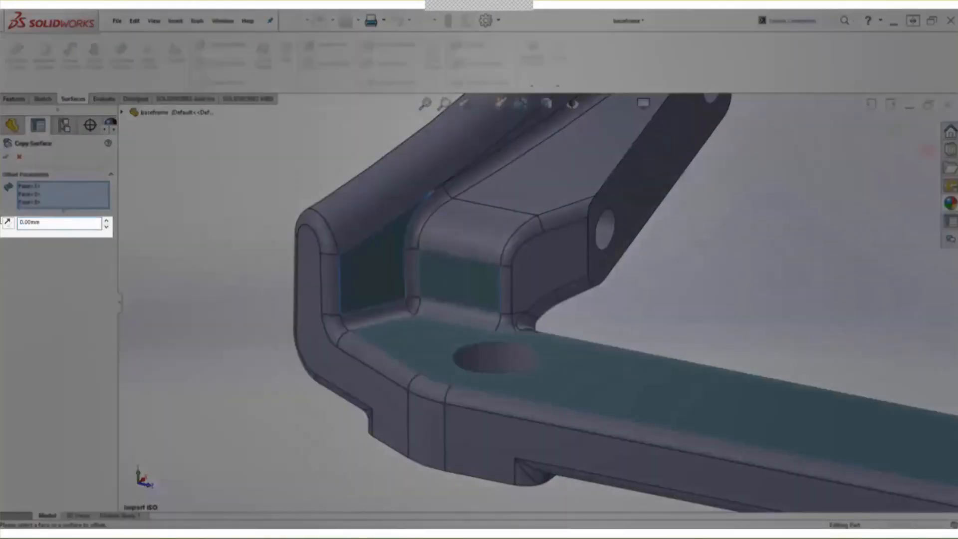
{"action": "left_click", "coordinate": [6, 157]}
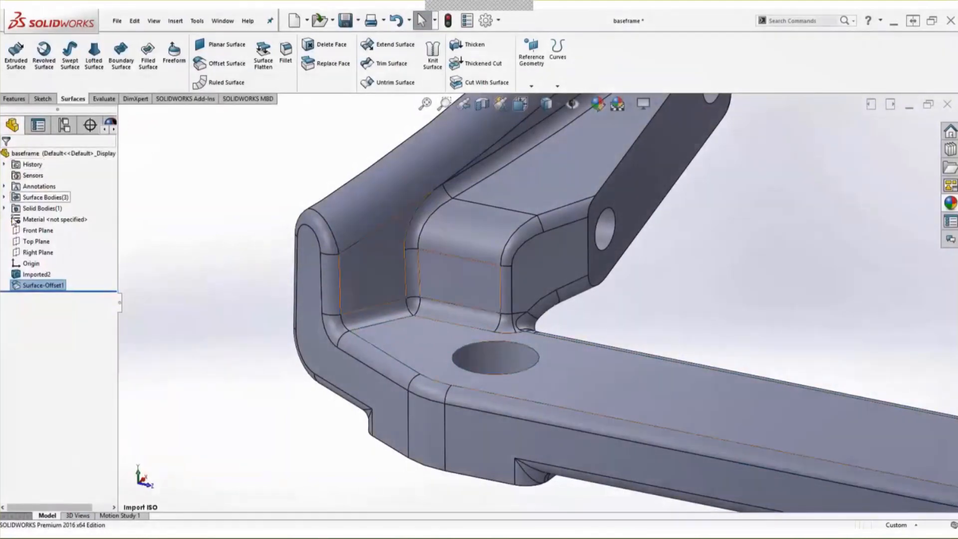
Delete the faulty corner face, the three fillets meeting at it, and the two walls and floor adjoining them from the imported body
{"action": "left_click", "coordinate": [4, 208]}
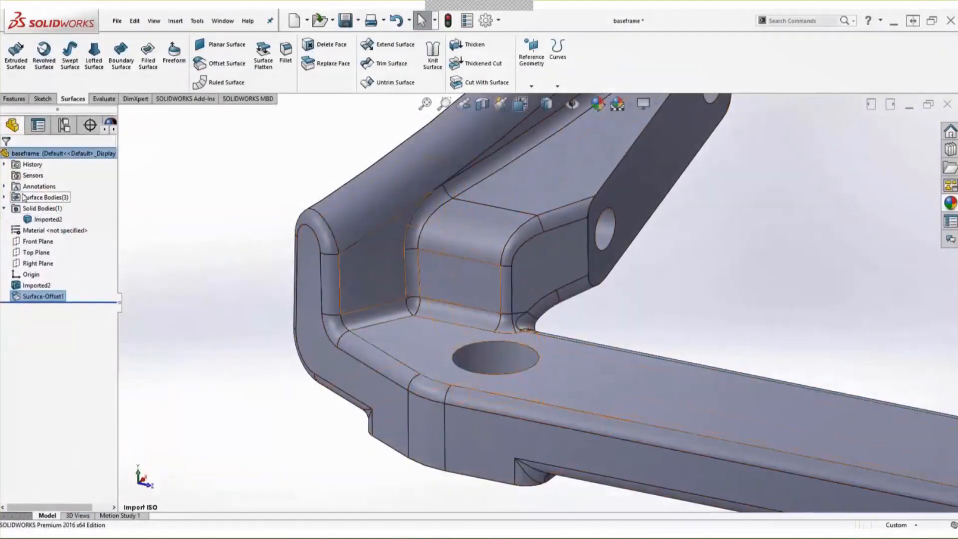
{"action": "left_click", "coordinate": [23, 198]}
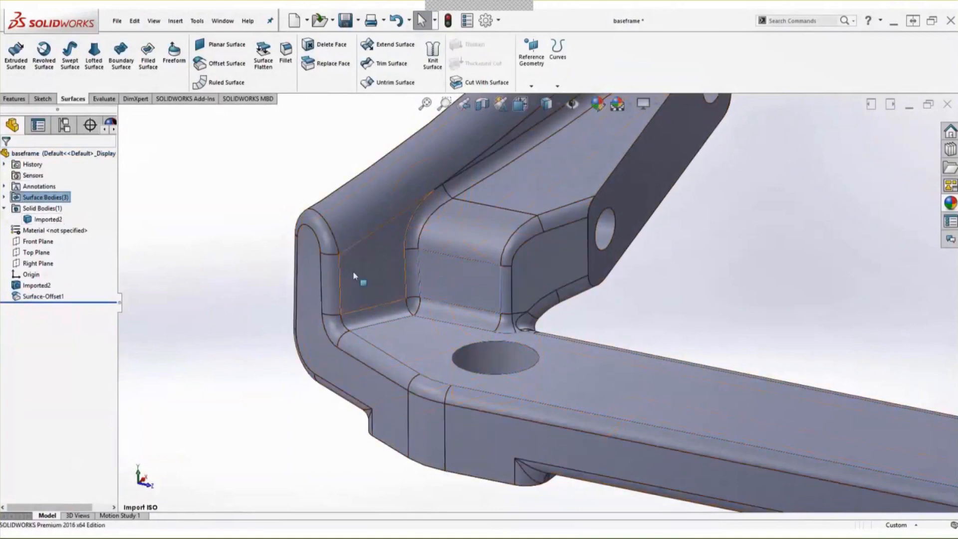
{"action": "left_click", "coordinate": [385, 285]}
{"action": "left_click", "coordinate": [430, 286], "text": "ctrl"}
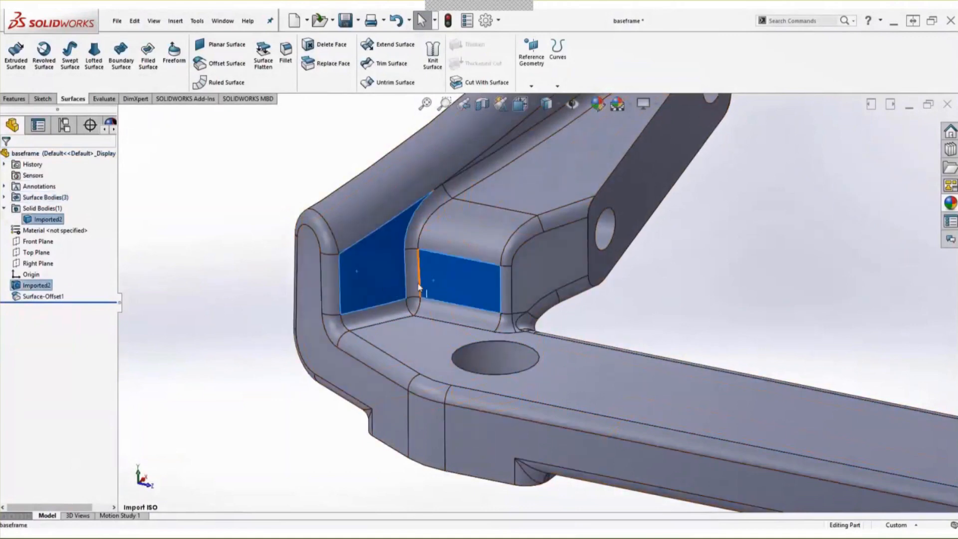
{"action": "left_click", "coordinate": [417, 283], "text": "ctrl"}
{"action": "left_click", "coordinate": [387, 313], "text": "ctrl"}
{"action": "left_click", "coordinate": [412, 302], "text": "ctrl"}
{"action": "left_click", "coordinate": [435, 309], "text": "ctrl"}
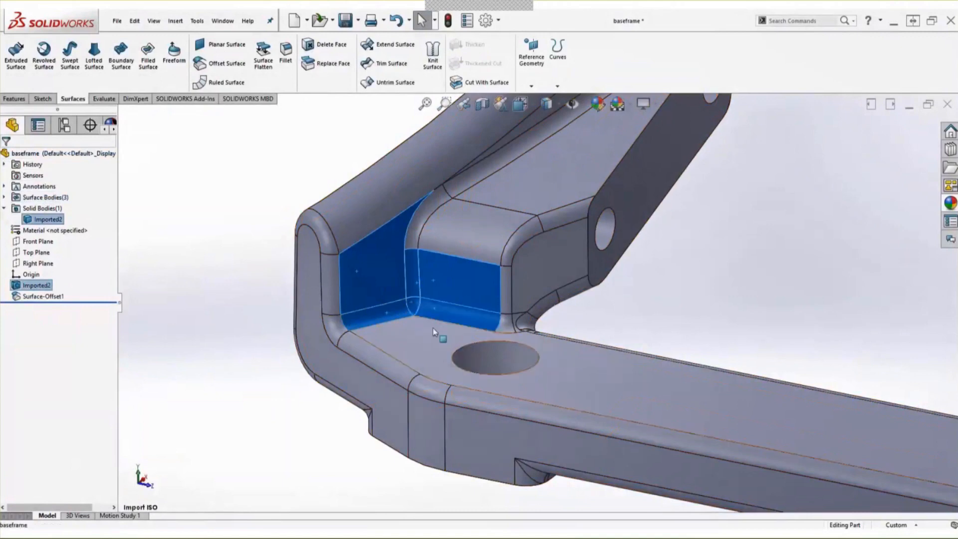
{"action": "left_click", "coordinate": [432, 328], "text": "ctrl"}
{"action": "right_click", "coordinate": [433, 328]}
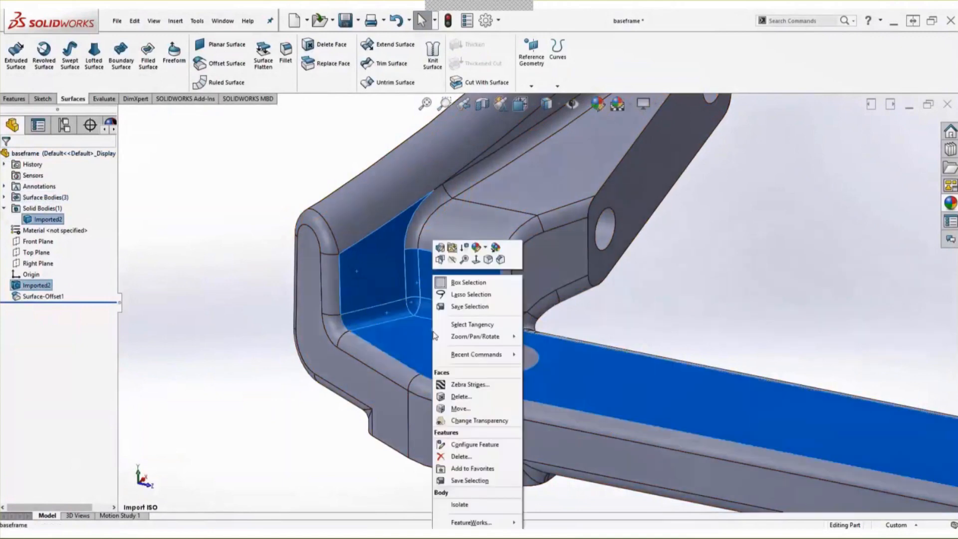
{"action": "left_click", "coordinate": [472, 399]}
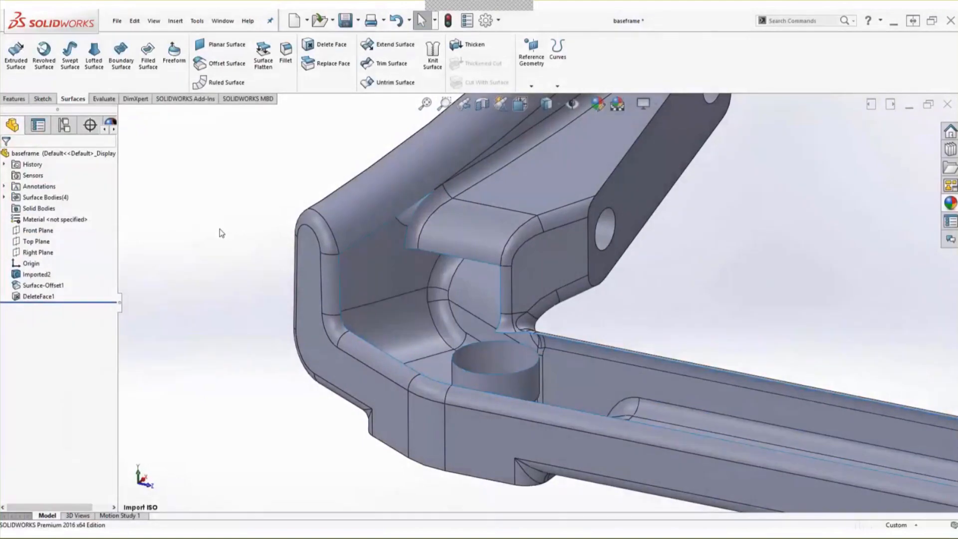
Hide all surface bodies and show only the three offset surfaces, Surface-Offset1[1], [2] and [3]
{"action": "left_click", "coordinate": [46, 198]}
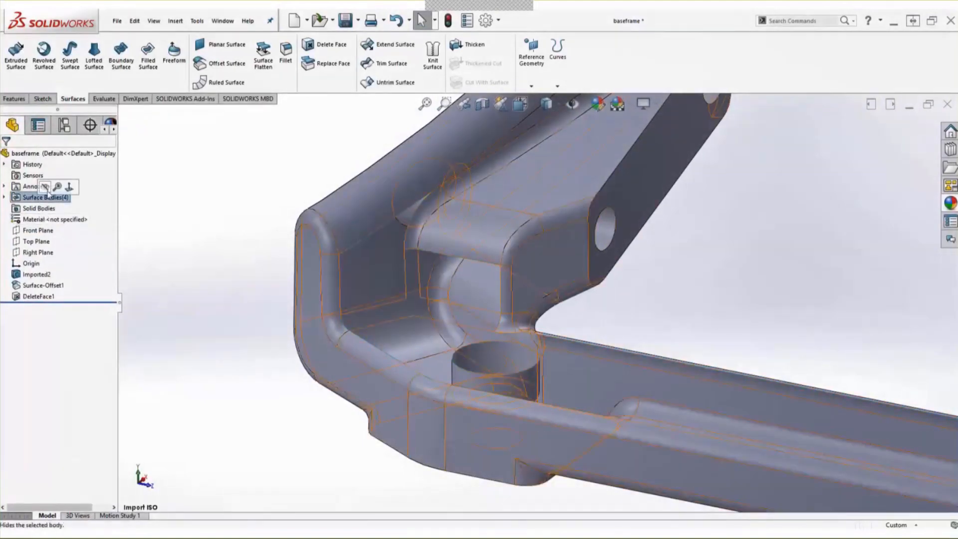
{"action": "double_click", "coordinate": [46, 197]}
{"action": "left_click", "coordinate": [48, 241]}
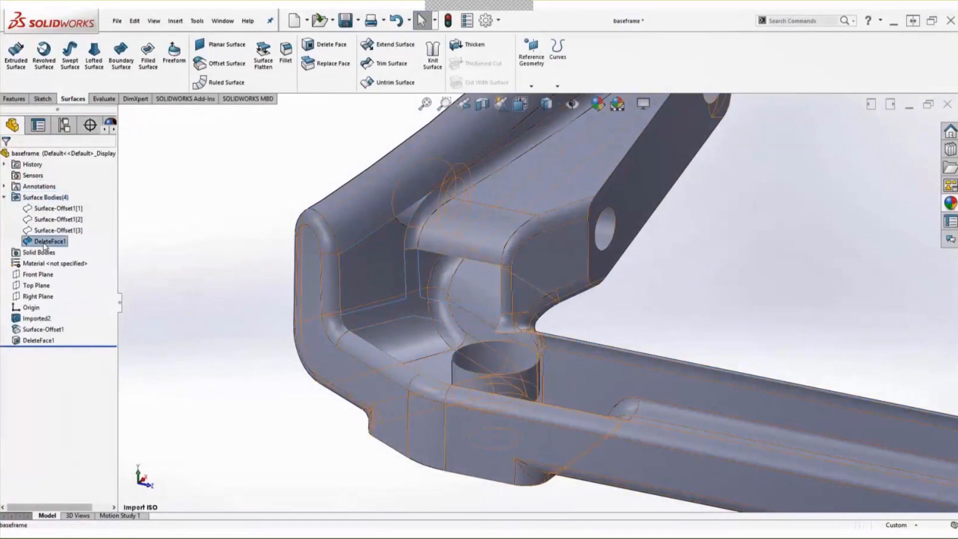
{"action": "left_click", "coordinate": [45, 231]}
{"action": "left_click", "coordinate": [44, 230]}
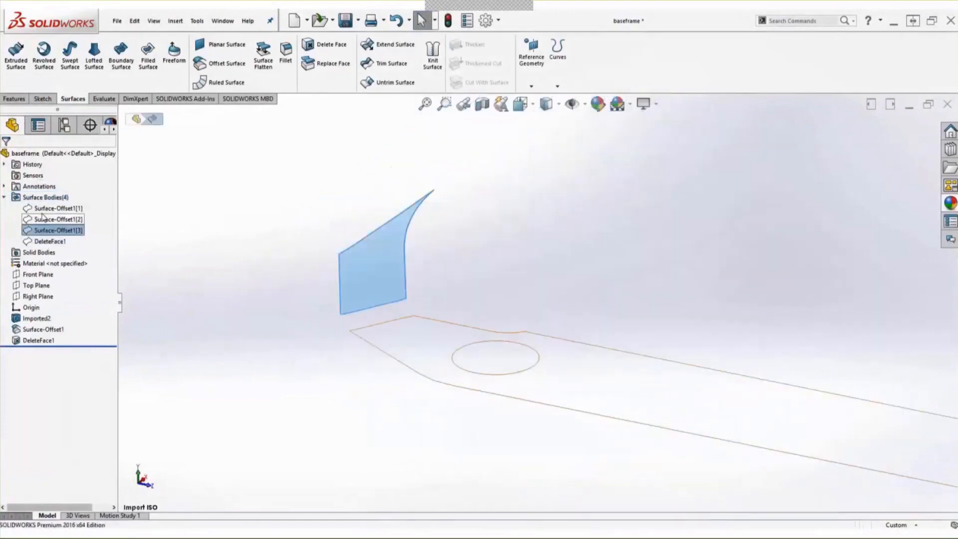
{"action": "left_click", "coordinate": [44, 210], "text": "ctrl"}
{"action": "left_click", "coordinate": [43, 225], "text": "ctrl"}
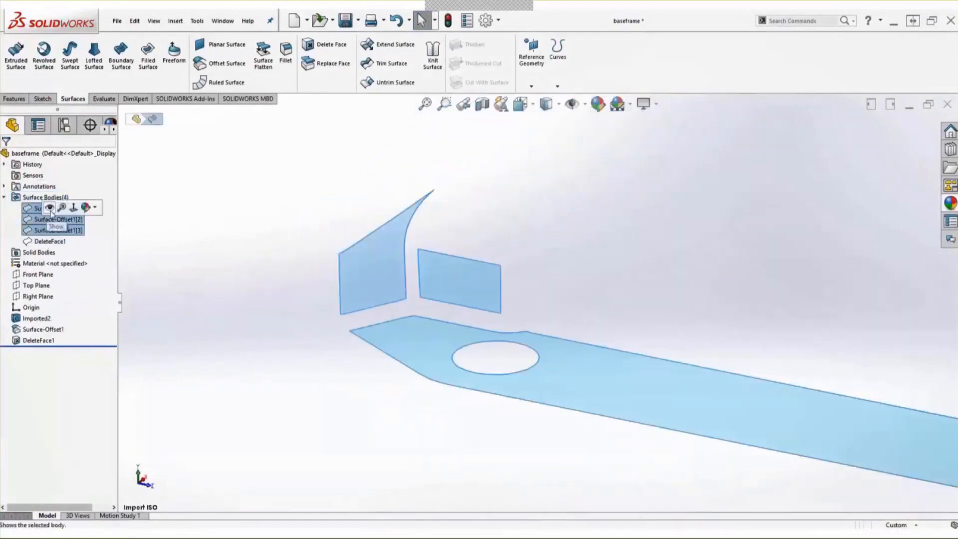
{"action": "left_click", "coordinate": [95, 209]}
{"action": "left_click", "coordinate": [198, 232]}
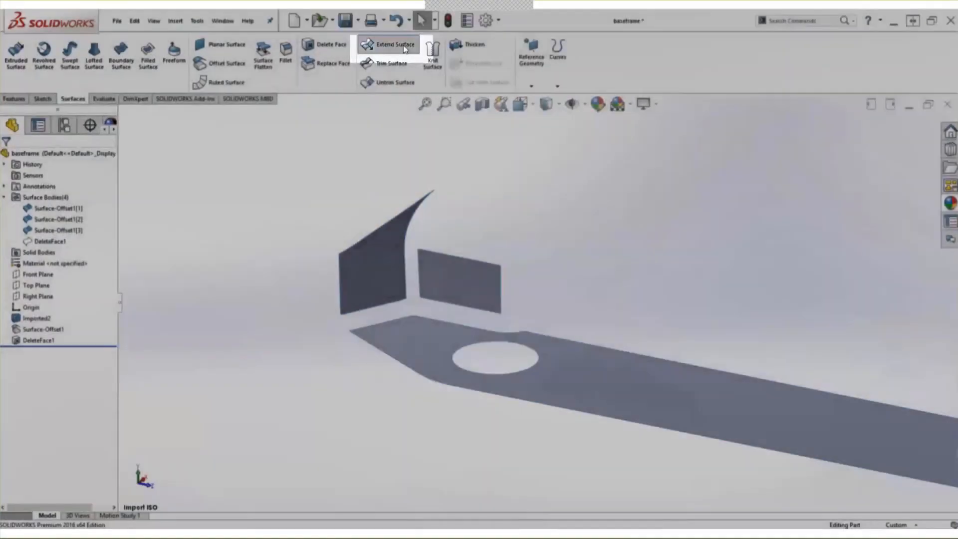
Extend the curved-edge wall surface by 5 mm along its lower edge and the edge facing the rectangular wall, using Same surface
{"action": "left_click", "coordinate": [405, 49]}
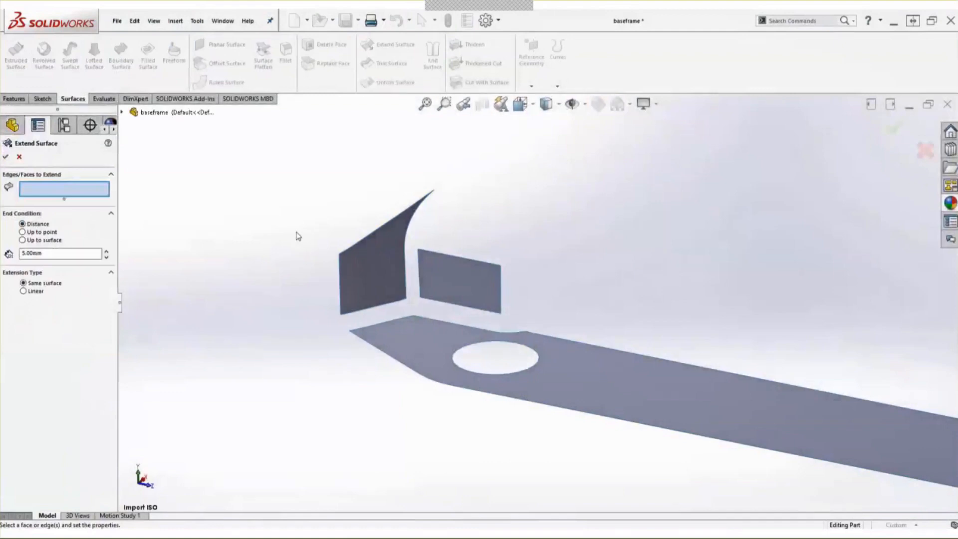
{"action": "left_click", "coordinate": [370, 307]}
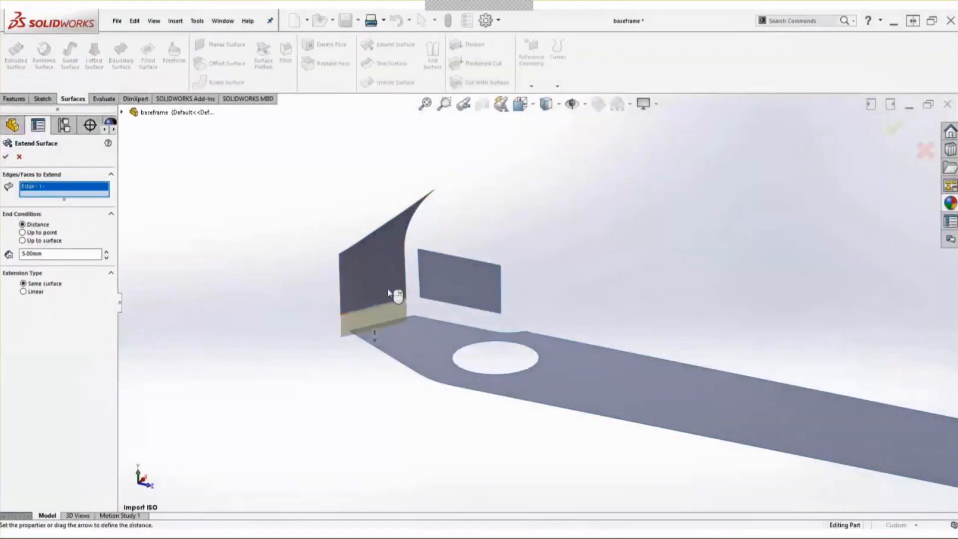
{"action": "left_click", "coordinate": [405, 281]}
{"action": "right_click", "coordinate": [405, 281]}
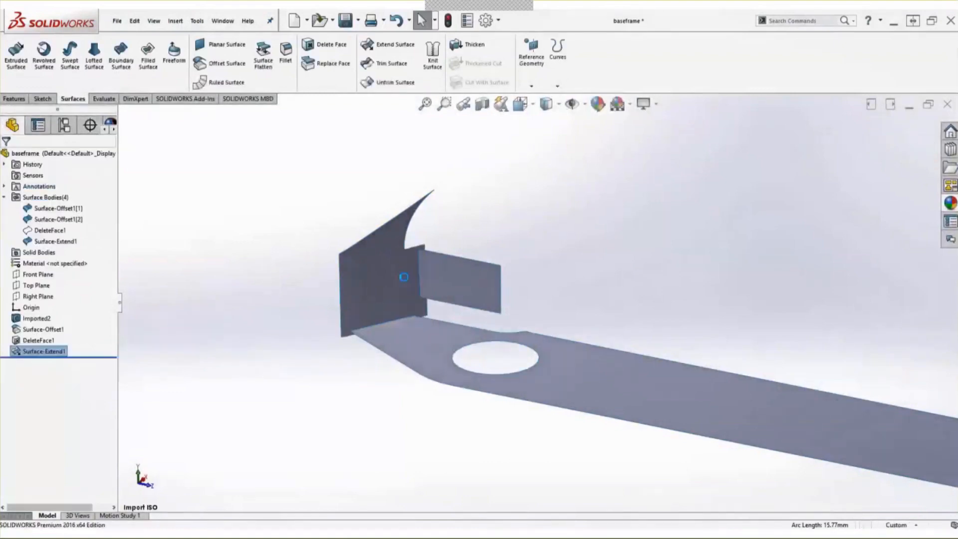
Extend the rectangular wall surface by 5 mm along its lower edge and the edge facing the curved-edge wall
{"action": "key", "text": "Return"}
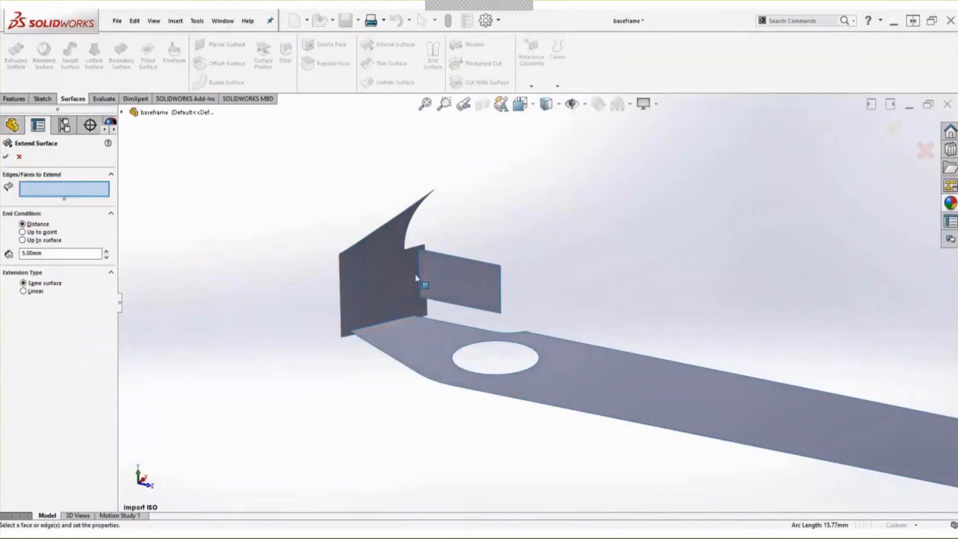
{"action": "left_click", "coordinate": [420, 278]}
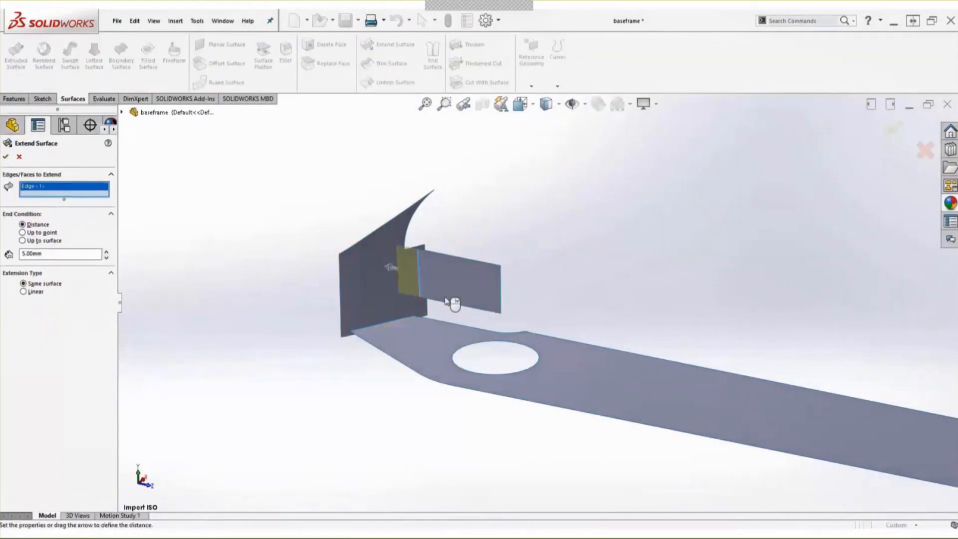
{"action": "left_click", "coordinate": [451, 305]}
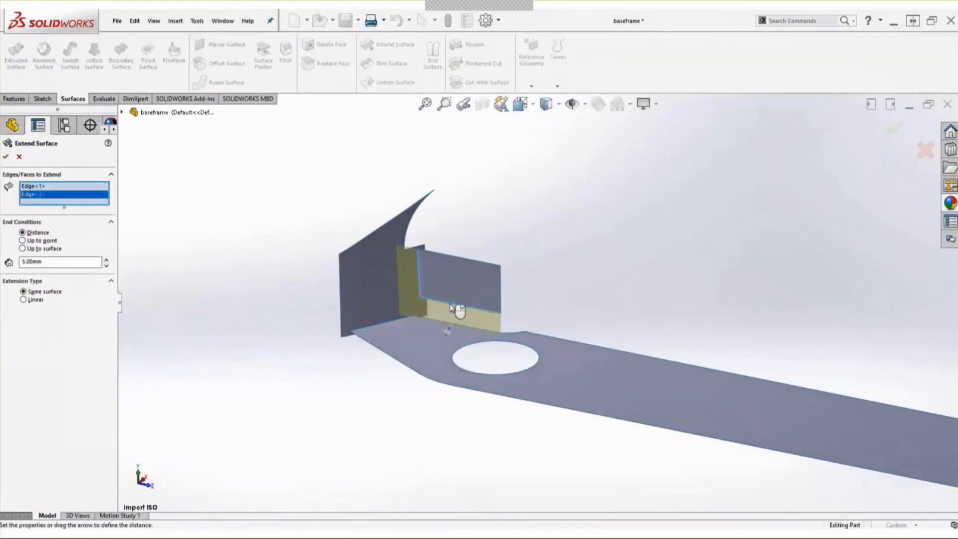
{"action": "key", "text": "Return"}
Extend the floor surface by 5 mm along its two edges beneath the walls
{"action": "key", "text": "Return"}
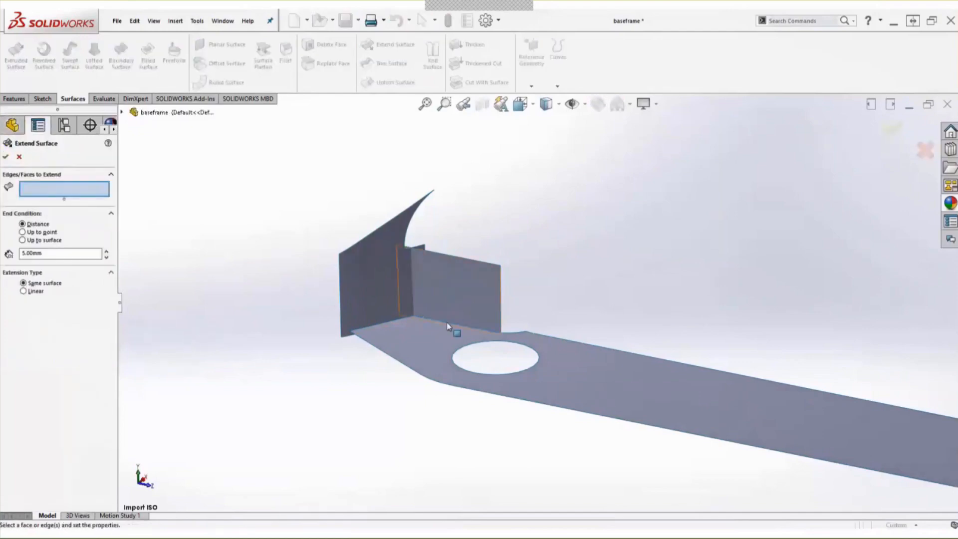
{"action": "left_click", "coordinate": [448, 324]}
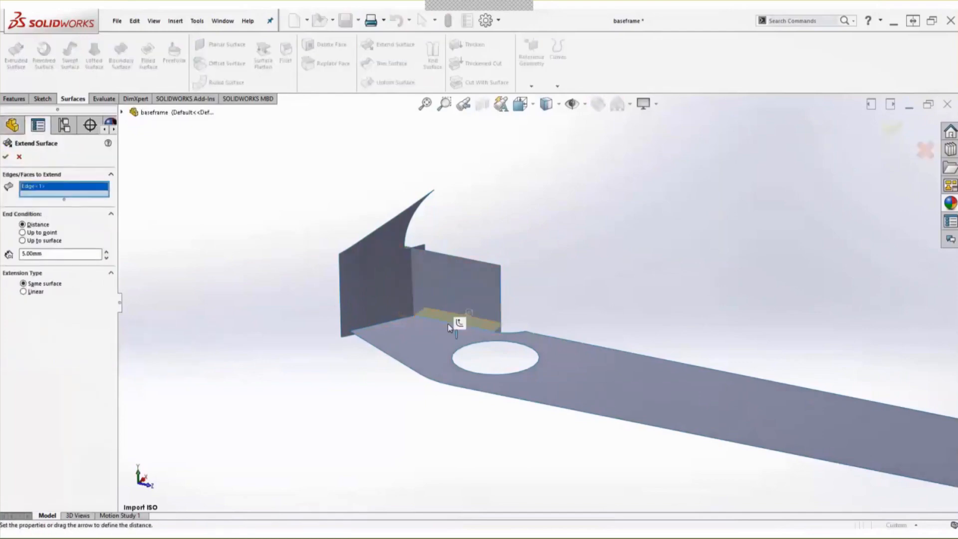
{"action": "left_click", "coordinate": [397, 322]}
{"action": "key", "text": "Return"}
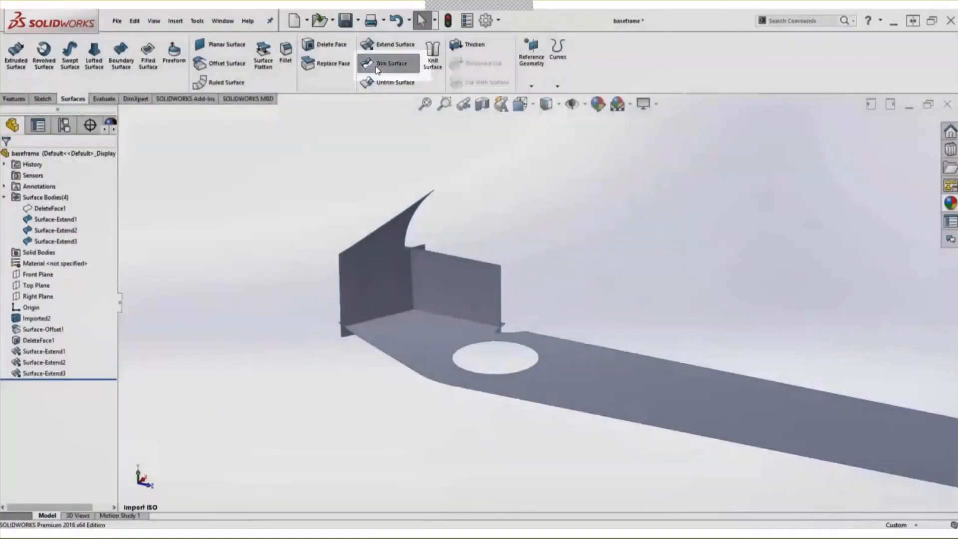
Mutually trim the three extended surfaces, keeping the main portions of both walls and the floor
{"action": "left_click", "coordinate": [375, 66]}
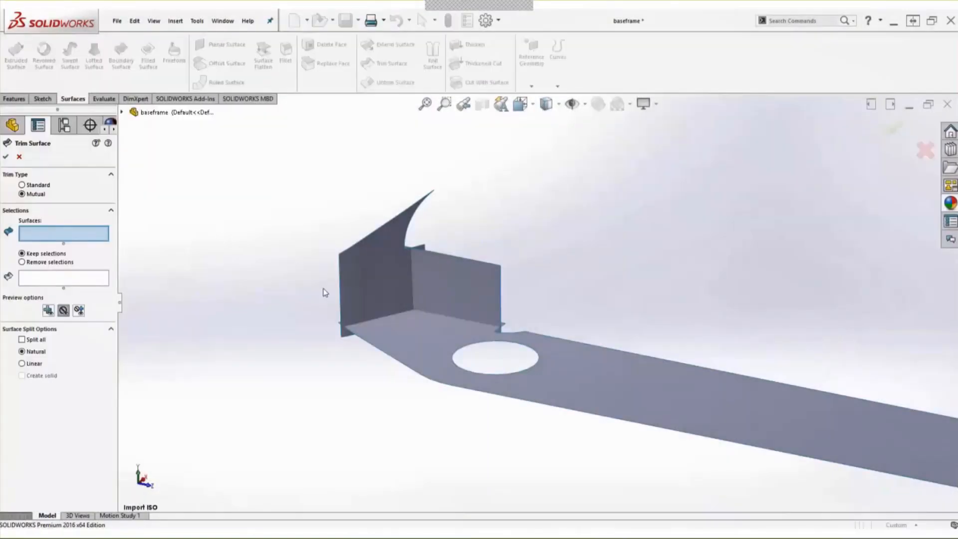
{"action": "left_click", "coordinate": [382, 295]}
{"action": "left_click", "coordinate": [439, 319]}
{"action": "left_click", "coordinate": [427, 351]}
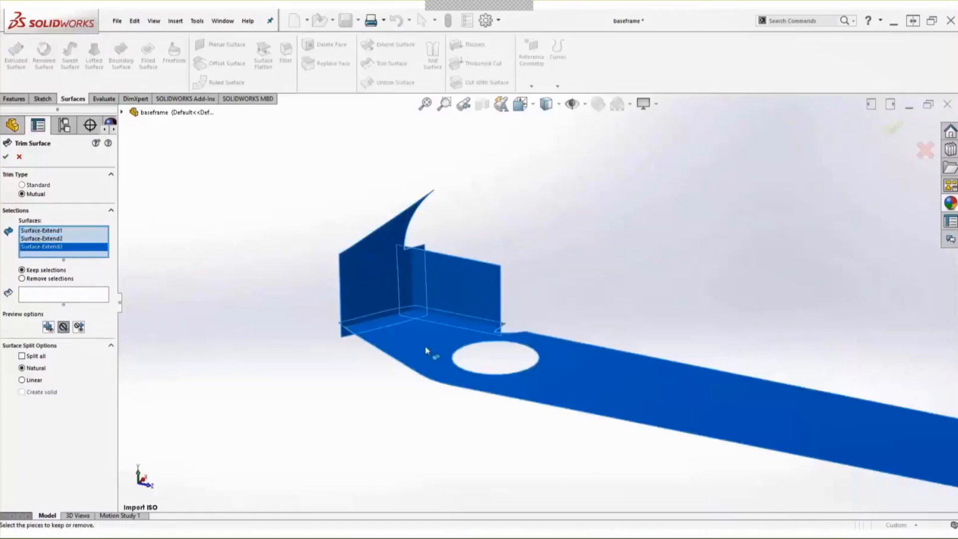
{"action": "left_click", "coordinate": [67, 299]}
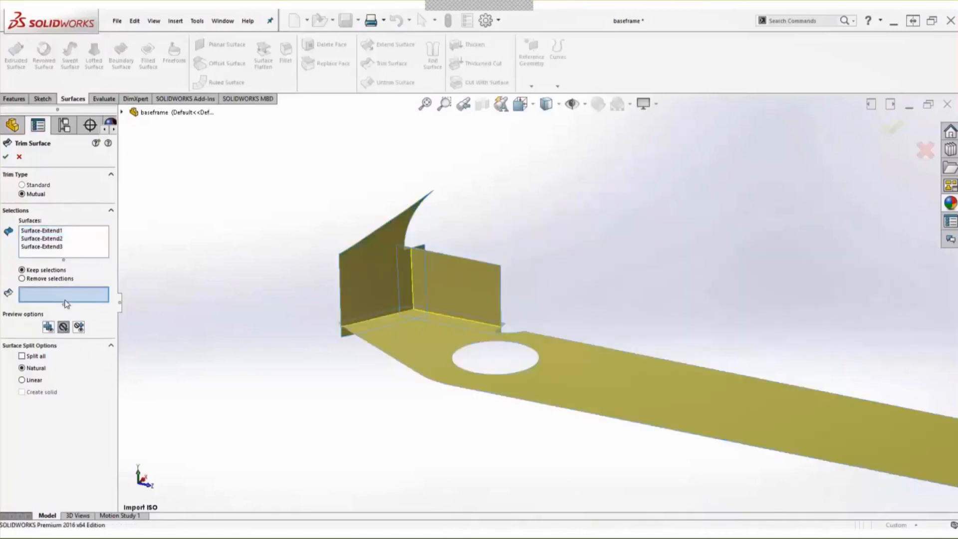
{"action": "left_click", "coordinate": [374, 295]}
{"action": "left_click", "coordinate": [448, 300]}
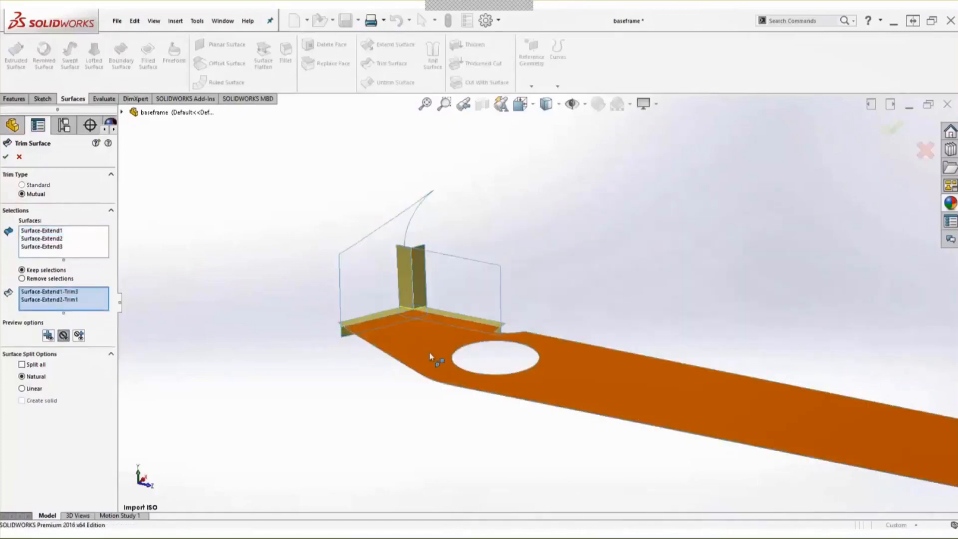
{"action": "left_click", "coordinate": [429, 353]}
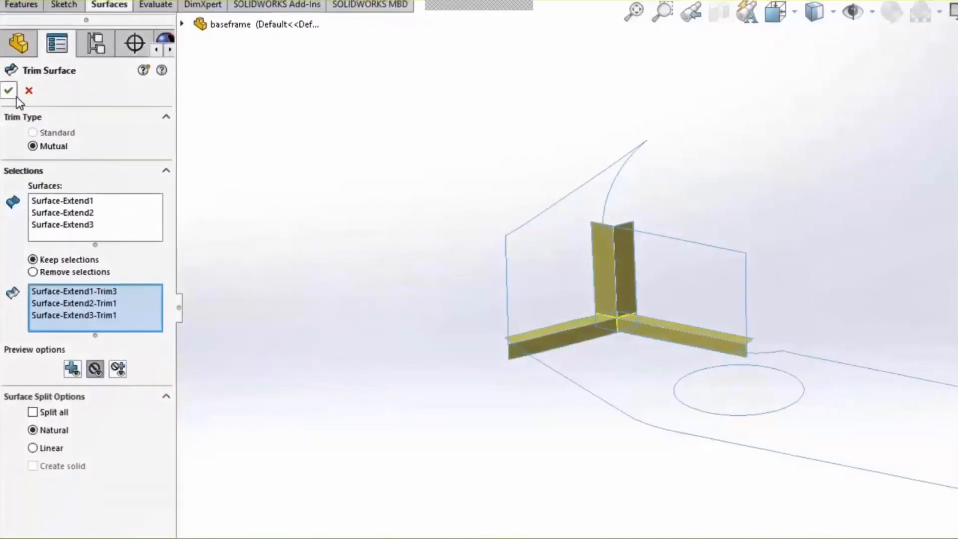
{"action": "left_click", "coordinate": [9, 91]}
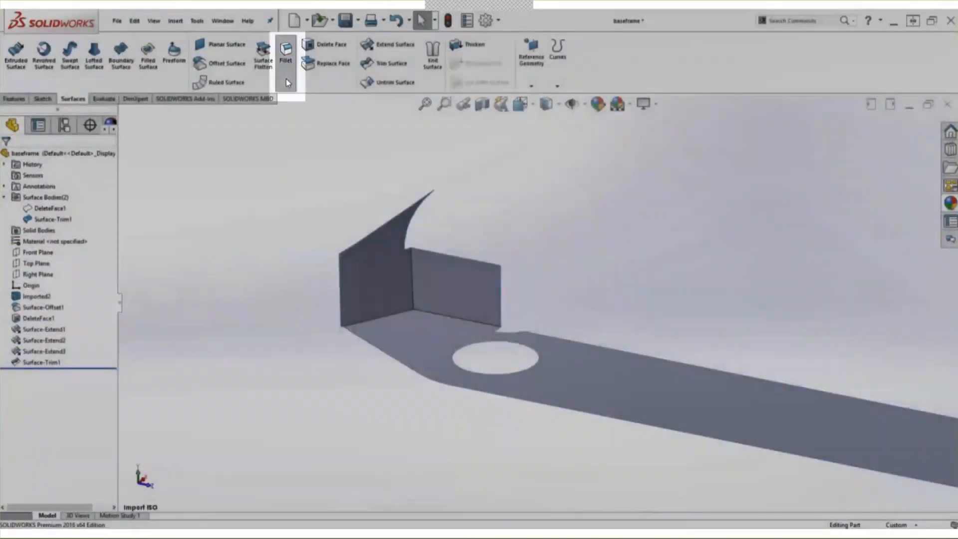
Set up a multiple-radius fillet of 2.8 mm on the three edges meeting at the rebuilt corner
{"action": "left_click", "coordinate": [286, 79]}
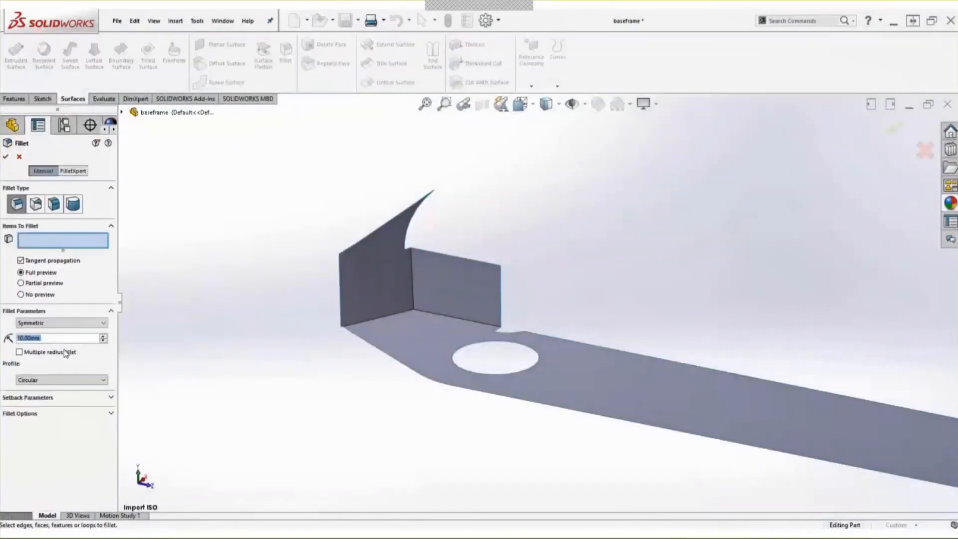
{"action": "left_click", "coordinate": [65, 354]}
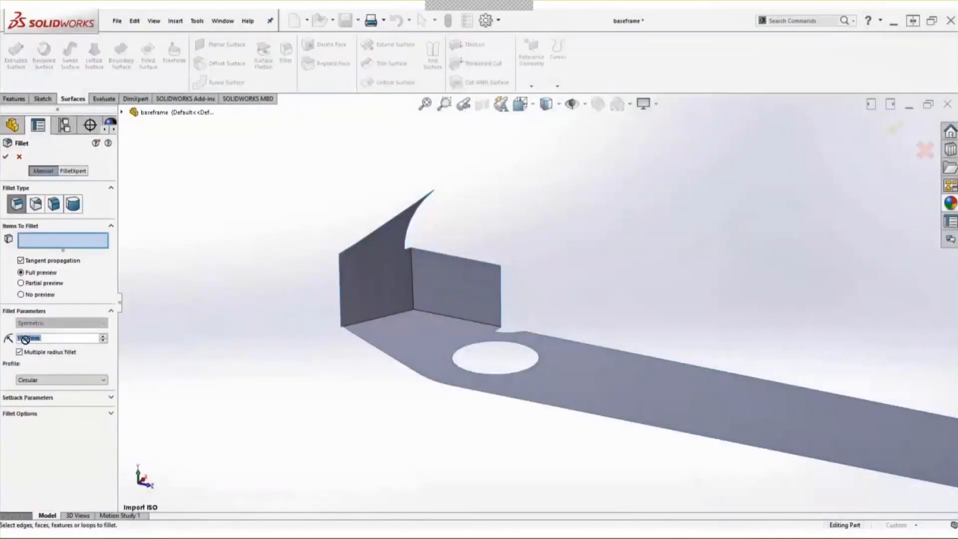
{"action": "type", "text": "2"}
{"action": "key", "text": "Return"}
{"action": "left_click", "coordinate": [413, 283]}
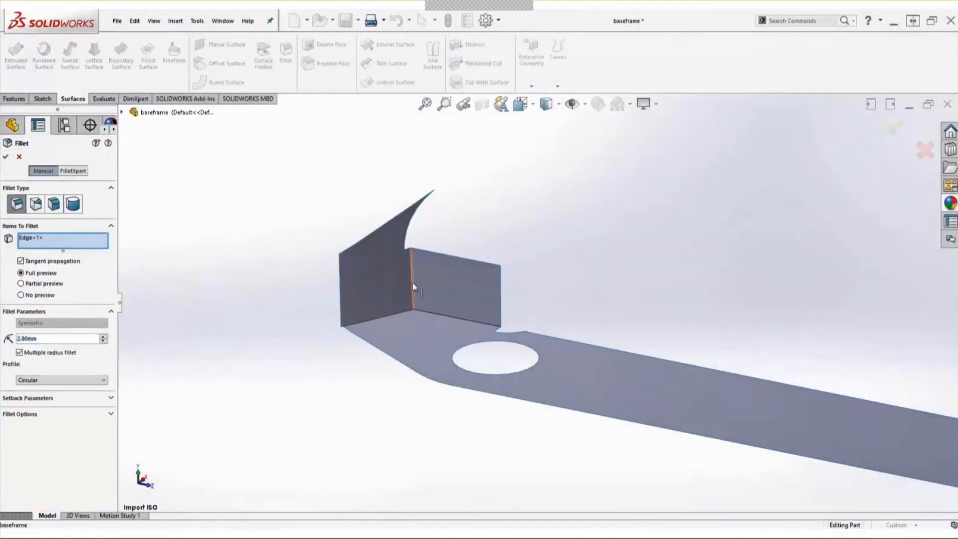
{"action": "left_click", "coordinate": [394, 315]}
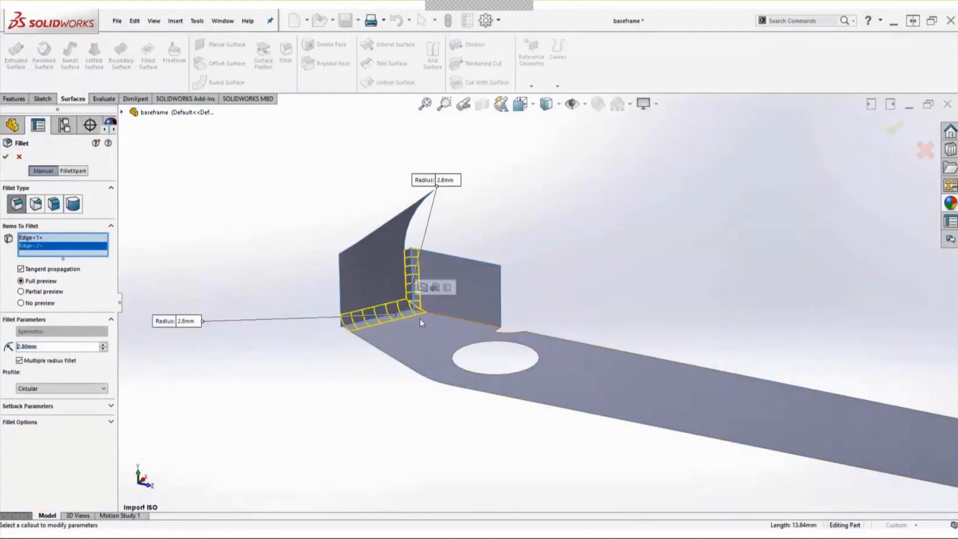
{"action": "left_click", "coordinate": [441, 320]}
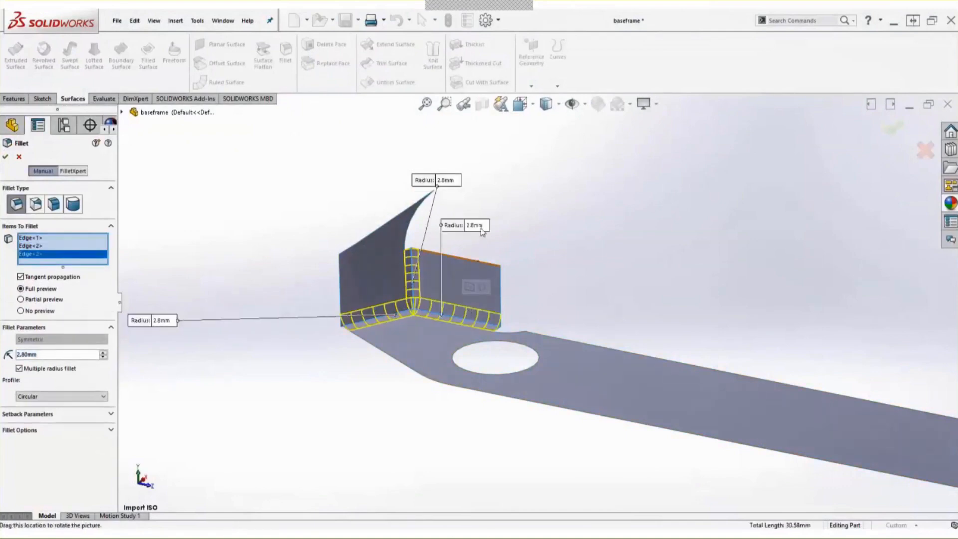
Set the fillet radius between the rectangular wall and the floor to 3 mm and apply the fillet
{"action": "left_click", "coordinate": [477, 225]}
{"action": "type", "text": "3"}
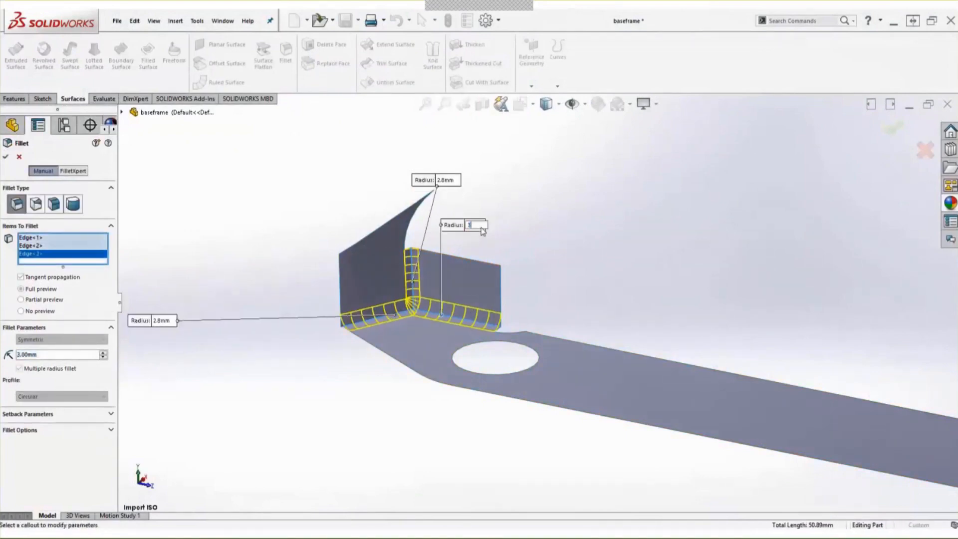
{"action": "key", "text": "Return"}
{"action": "right_click", "coordinate": [529, 213]}
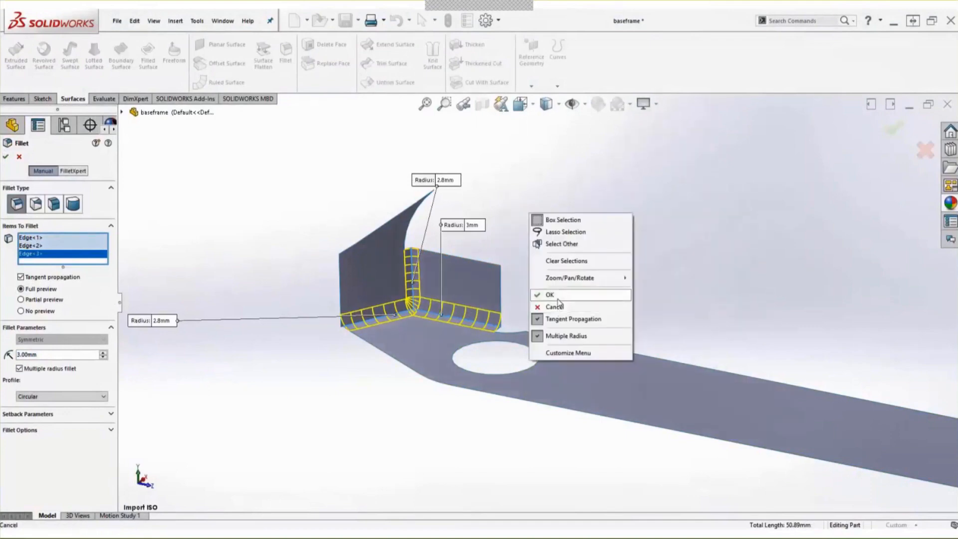
{"action": "left_click", "coordinate": [554, 294]}
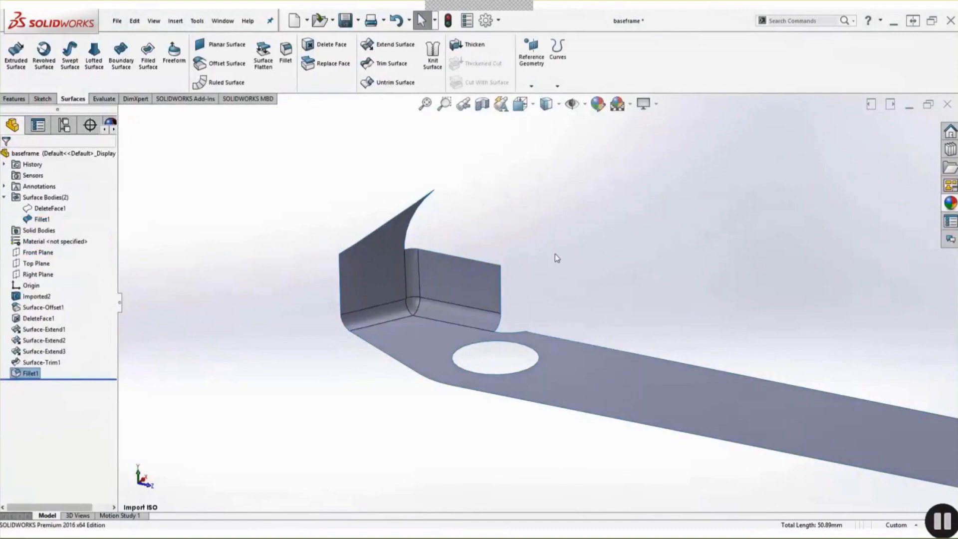
{"action": "left_click", "coordinate": [555, 254]}
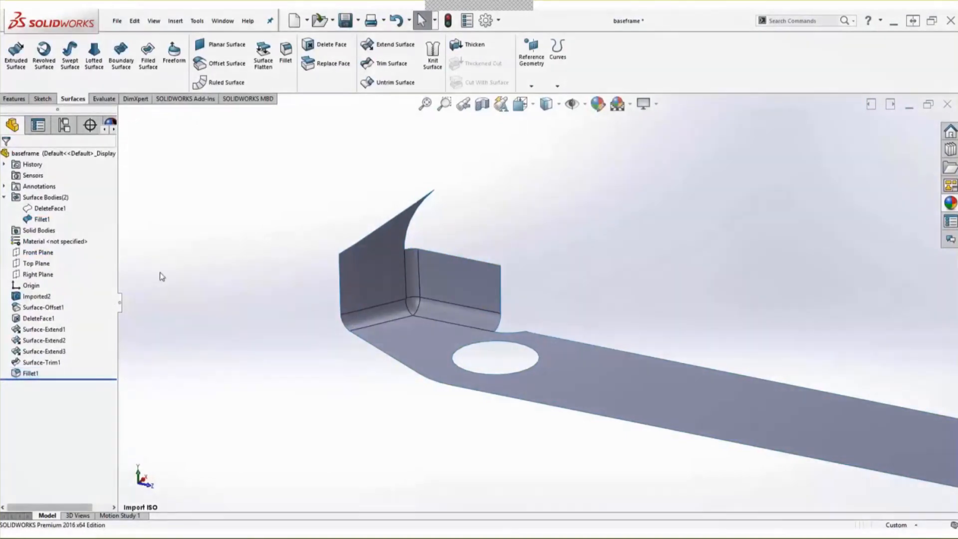
Show the hidden main baseframe surface body, DeleteFace1
{"action": "left_click", "coordinate": [49, 208]}
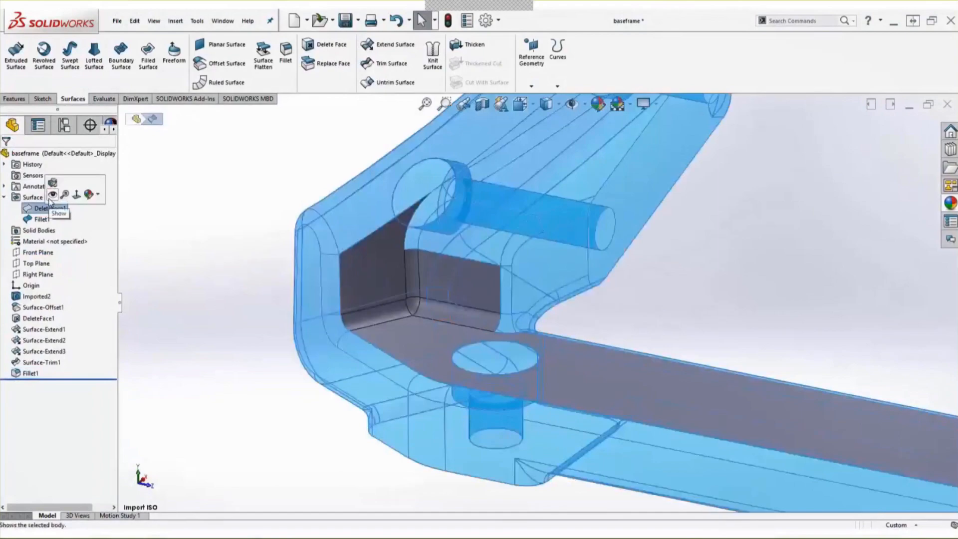
{"action": "left_click", "coordinate": [51, 197]}
{"action": "left_click", "coordinate": [157, 186]}
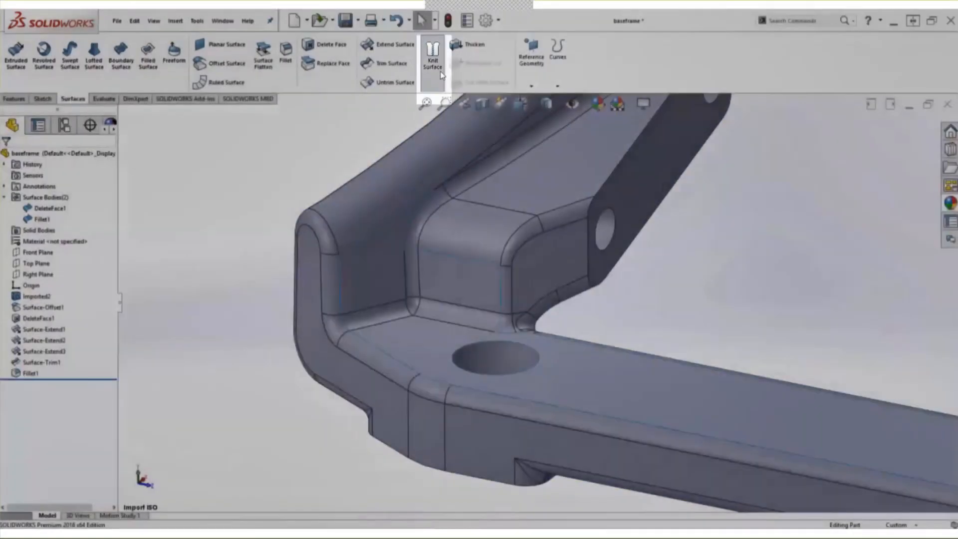
Knit the DeleteFace1 and Fillet1 surfaces into a solid with a 0.10 mm knitting tolerance and check the solid bodies folder
{"action": "left_click", "coordinate": [440, 74]}
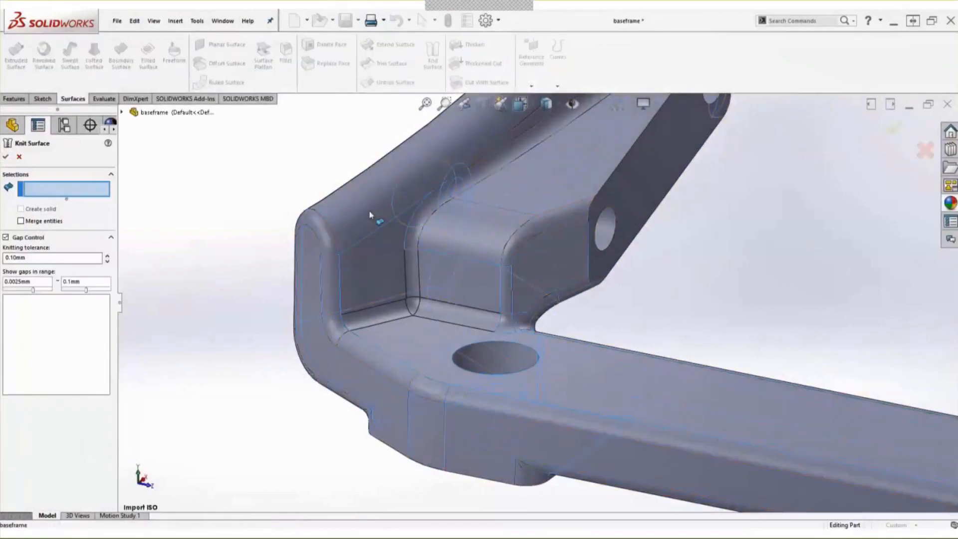
{"action": "left_click", "coordinate": [370, 213]}
{"action": "left_click", "coordinate": [363, 248]}
{"action": "left_click", "coordinate": [58, 203]}
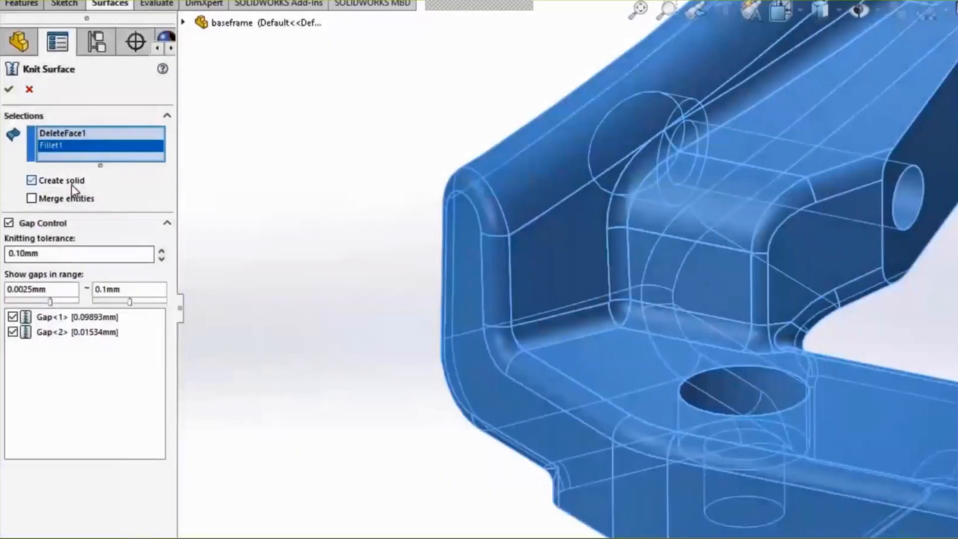
{"action": "left_click", "coordinate": [9, 90]}
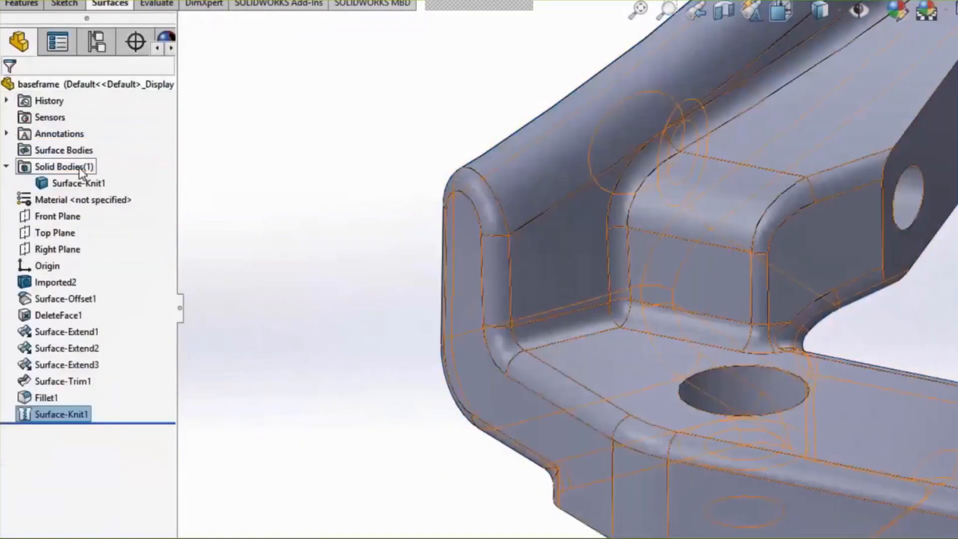
{"action": "left_click", "coordinate": [80, 170]}
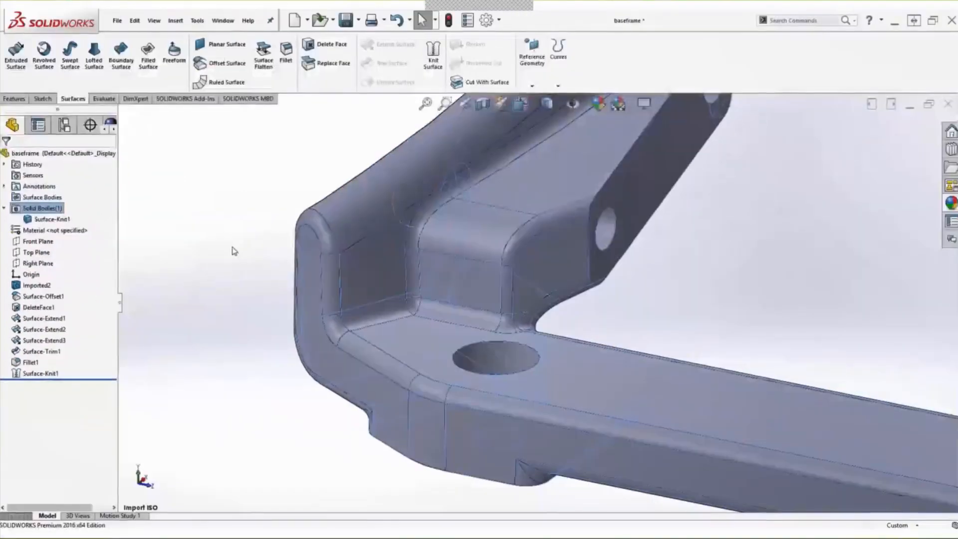
{"action": "left_click", "coordinate": [349, 233]}
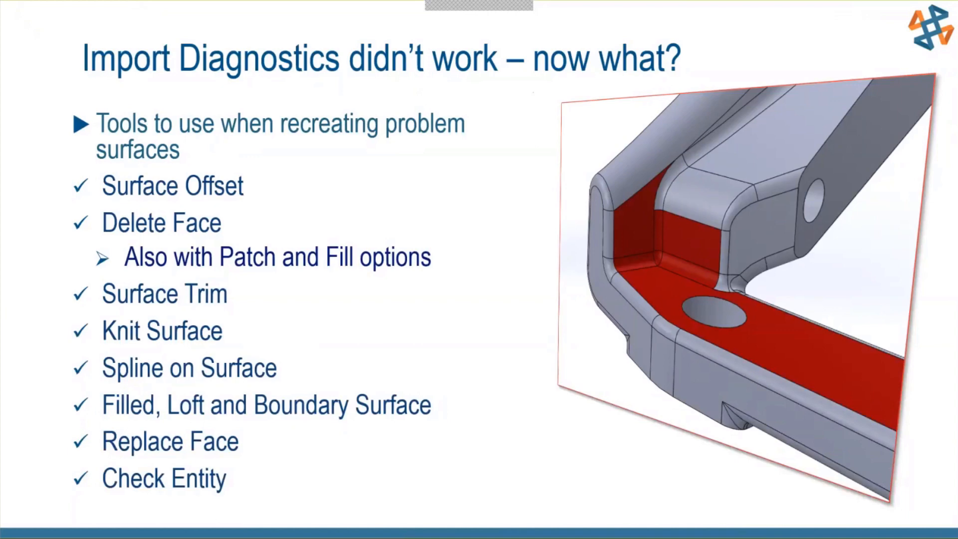
{"action": "key", "text": "Right"}
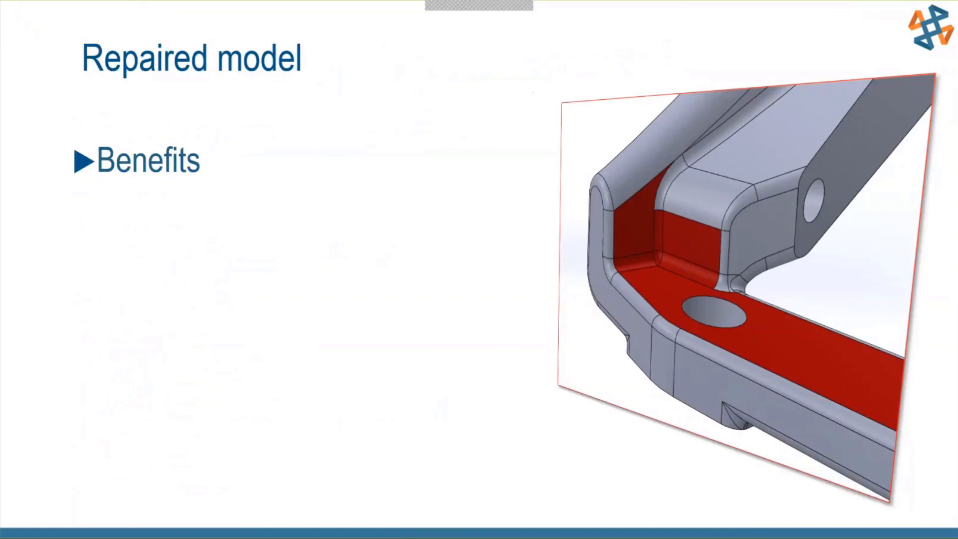
{"action": "key", "text": "Right"}
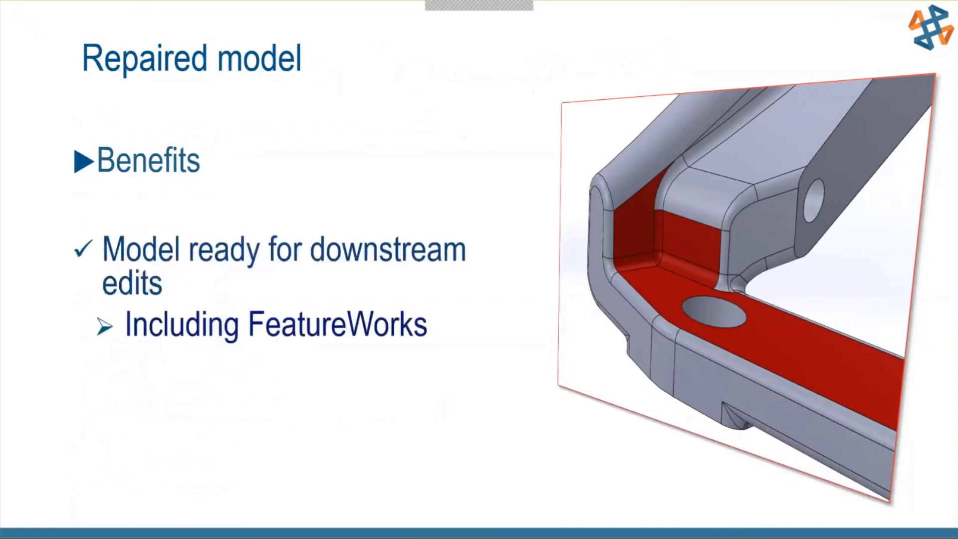
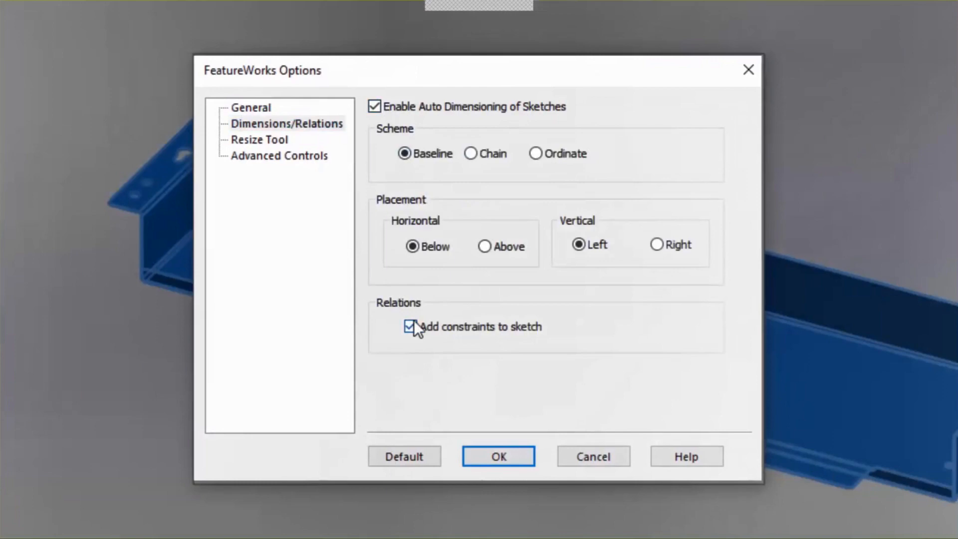
Turn off sketch auto dimensioning and constraints in the FeatureWorks options, and review the Resize Tool recognition order and Advanced Controls
{"action": "left_click", "coordinate": [374, 106]}
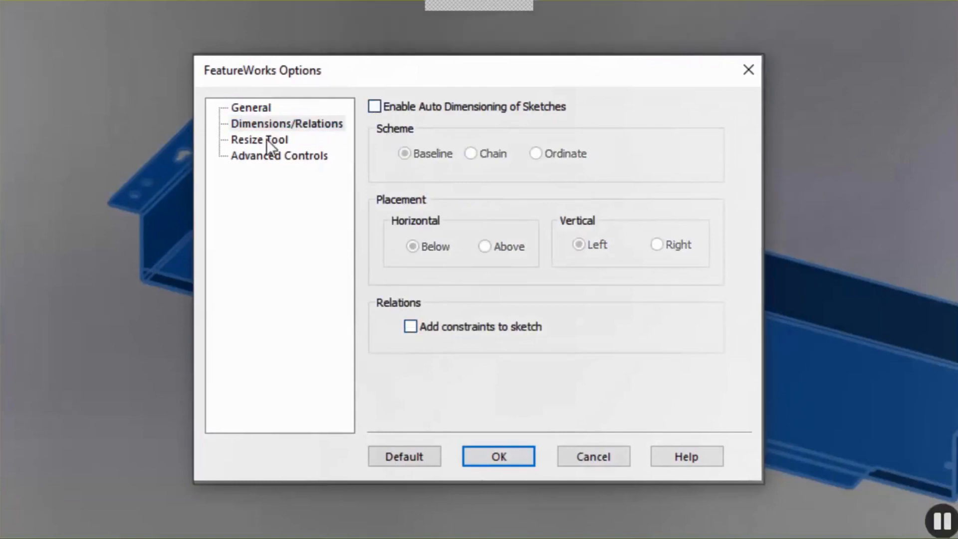
{"action": "left_click", "coordinate": [266, 141]}
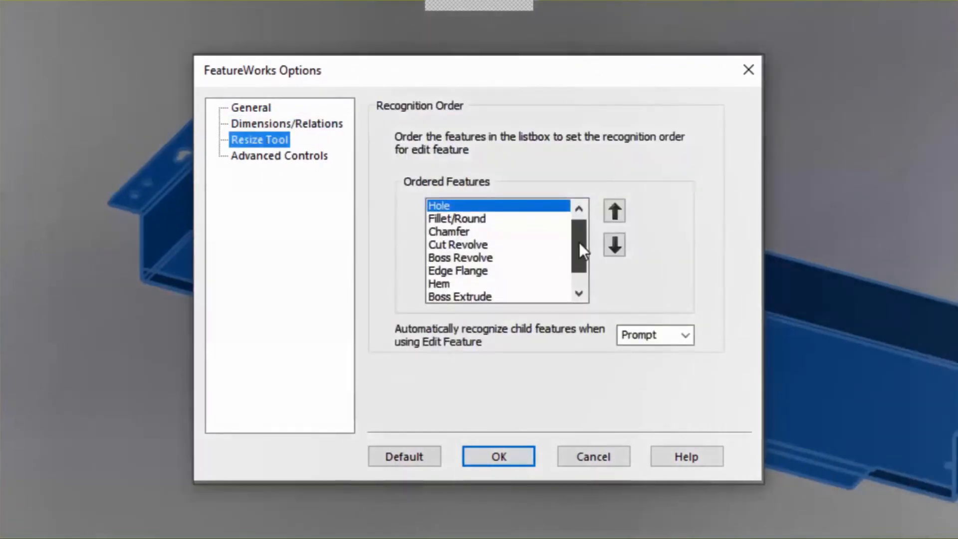
{"action": "left_click_drag", "start_coordinate": [579, 242], "coordinate": [582, 272]}
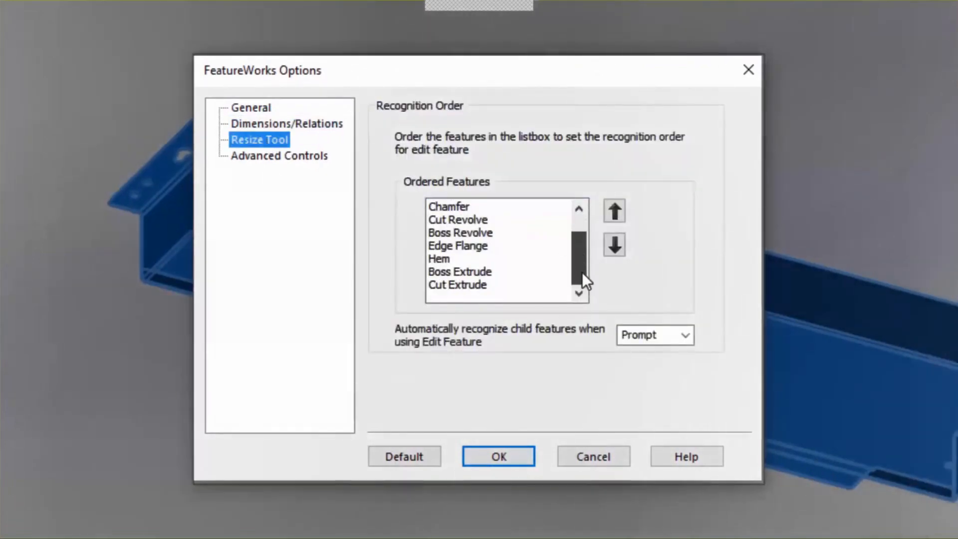
{"action": "left_click", "coordinate": [307, 156]}
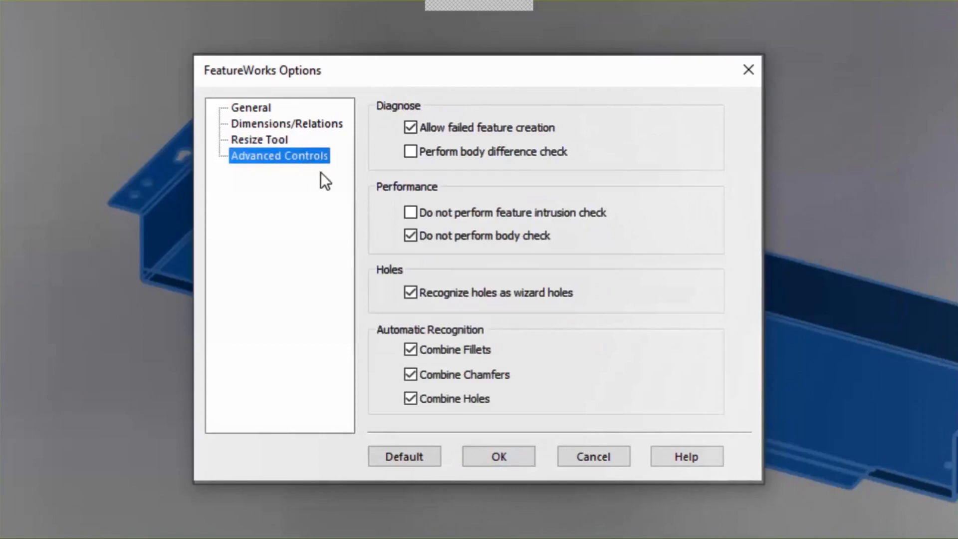
Restore the FeatureWorks options to their defaults and accept them
{"action": "left_click", "coordinate": [415, 460]}
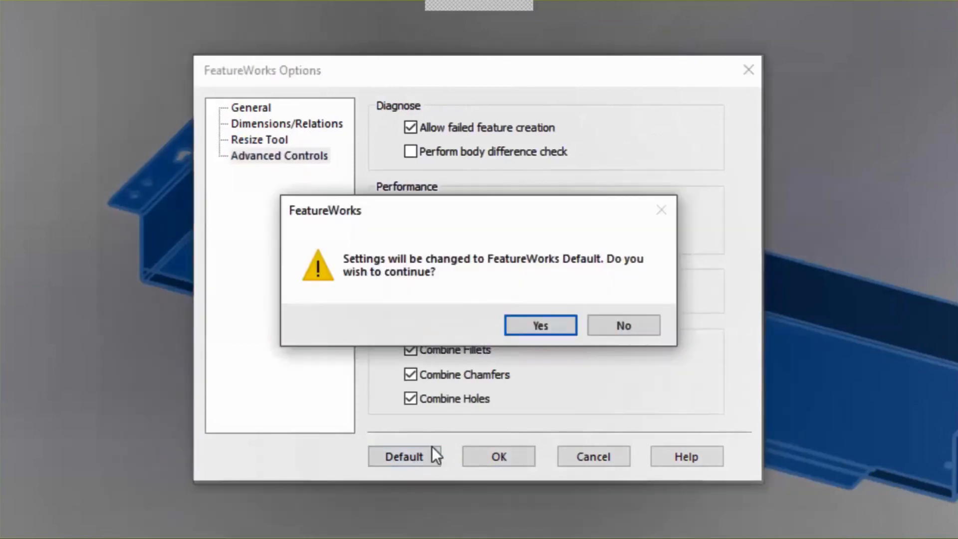
{"action": "left_click", "coordinate": [554, 325]}
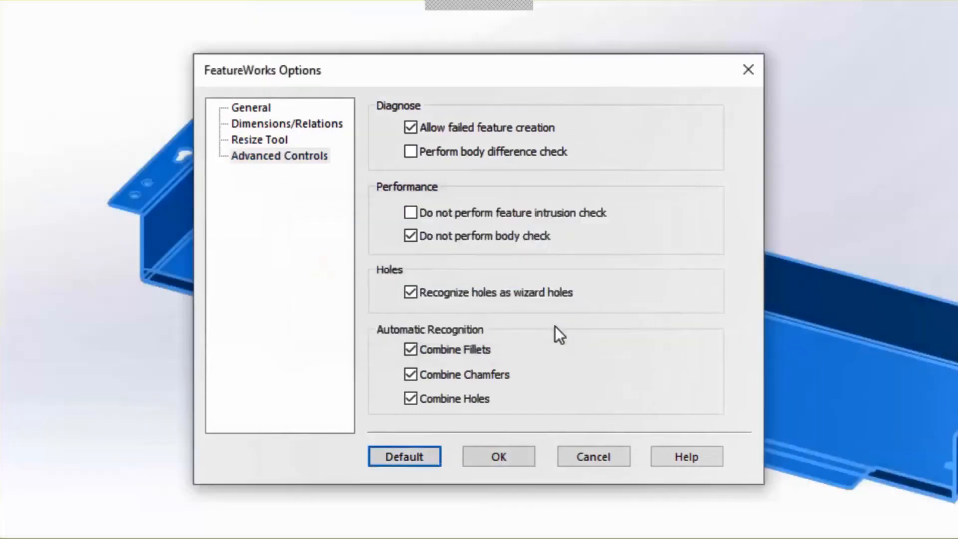
{"action": "left_click", "coordinate": [519, 455]}
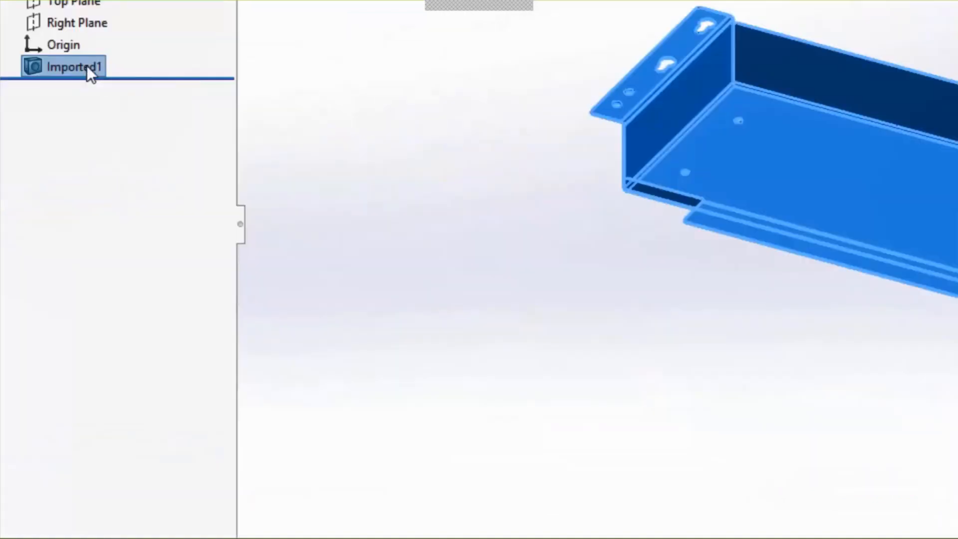
{"action": "right_click", "coordinate": [88, 69]}
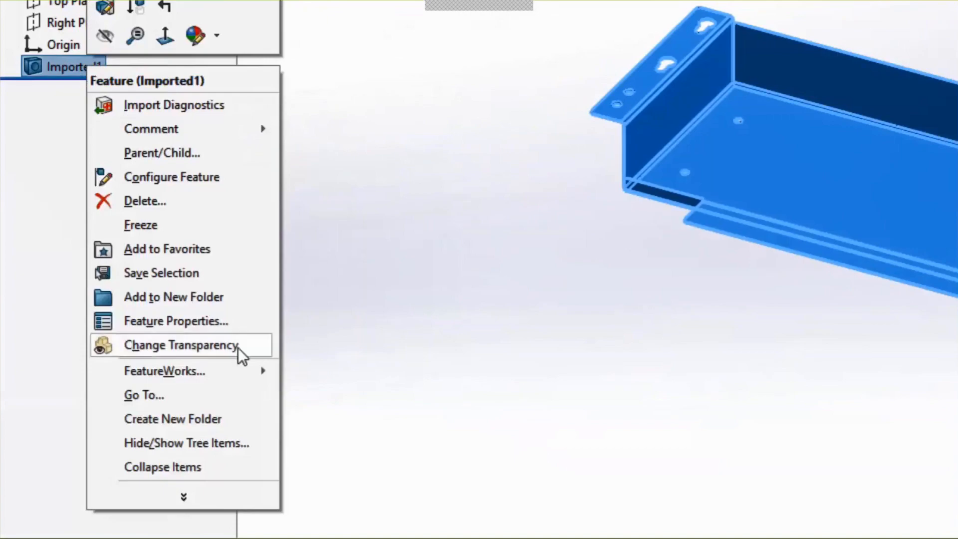
{"action": "left_click", "coordinate": [238, 370]}
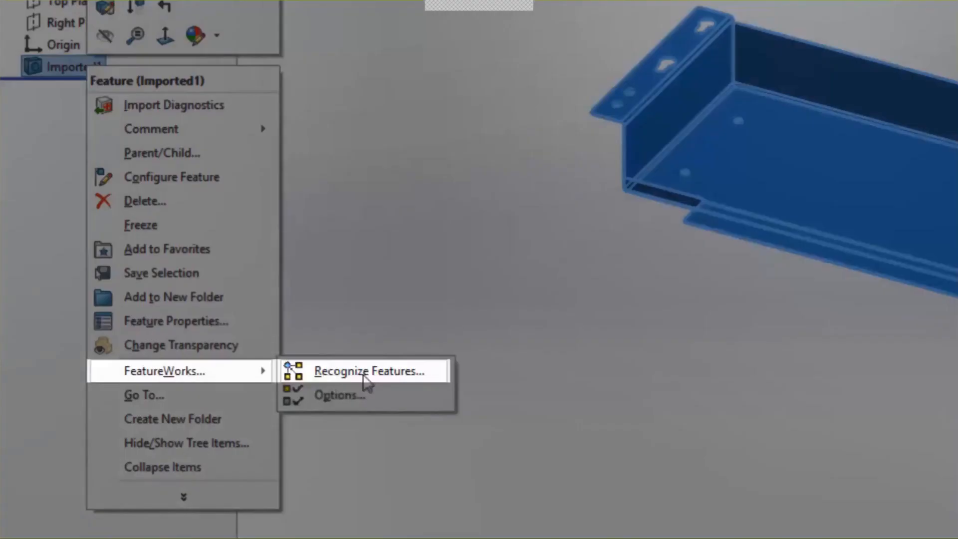
{"action": "left_click", "coordinate": [364, 375]}
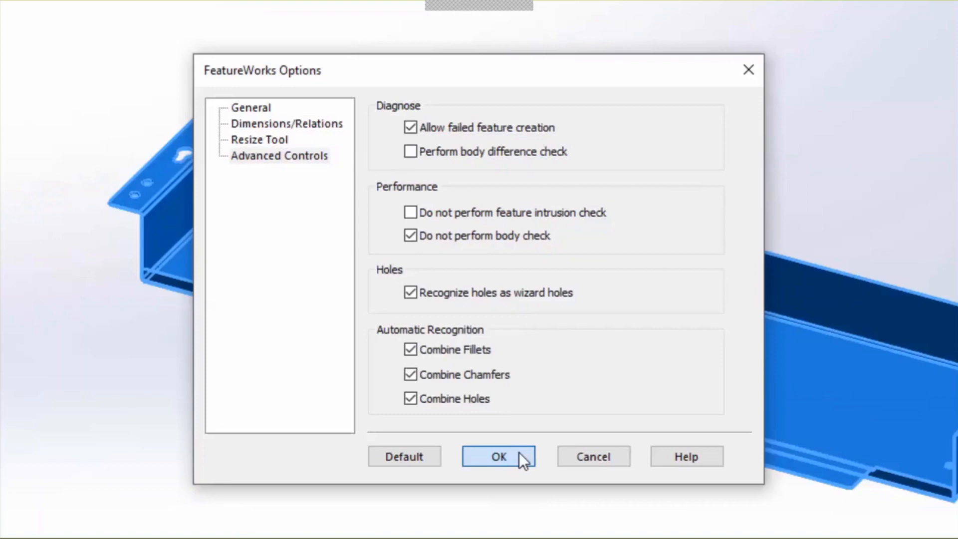
{"action": "left_click", "coordinate": [519, 454]}
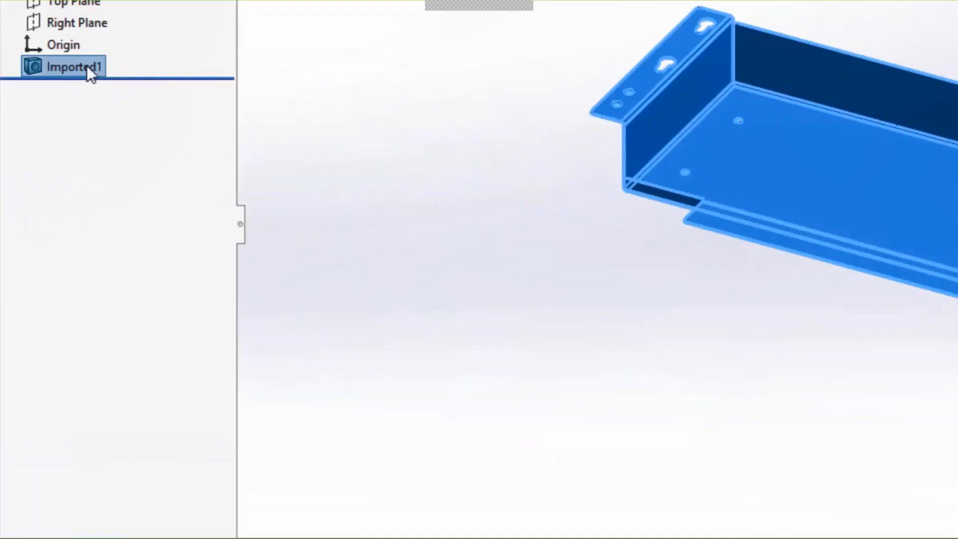
Start FeatureWorks recognition on the Imported1 body in automatic mode with the feature type set to sheet metal features
{"action": "right_click", "coordinate": [88, 68]}
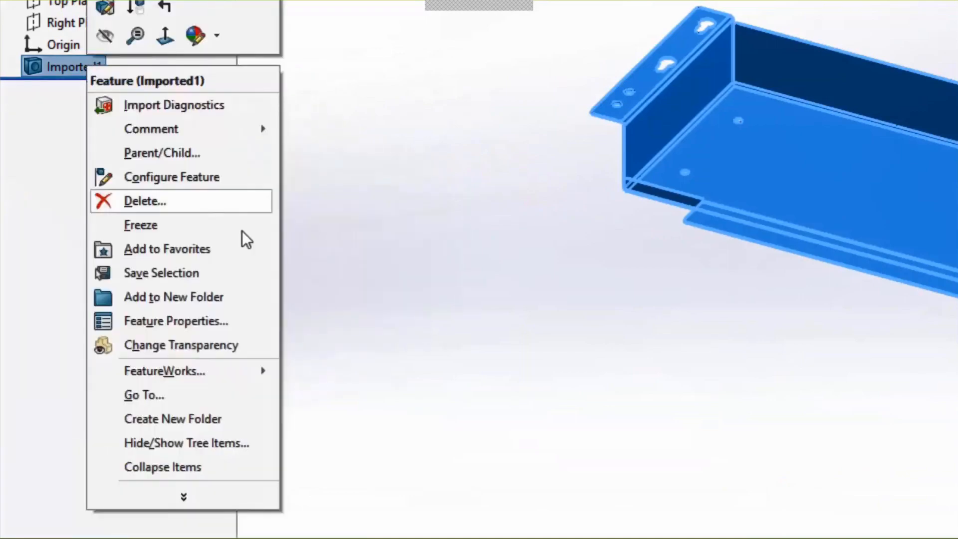
{"action": "left_click", "coordinate": [237, 371]}
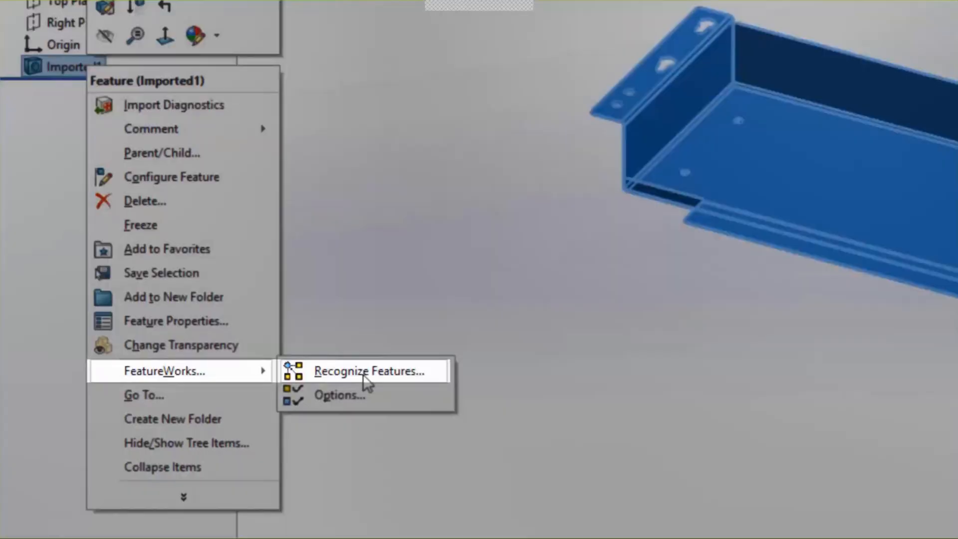
{"action": "left_click", "coordinate": [363, 372]}
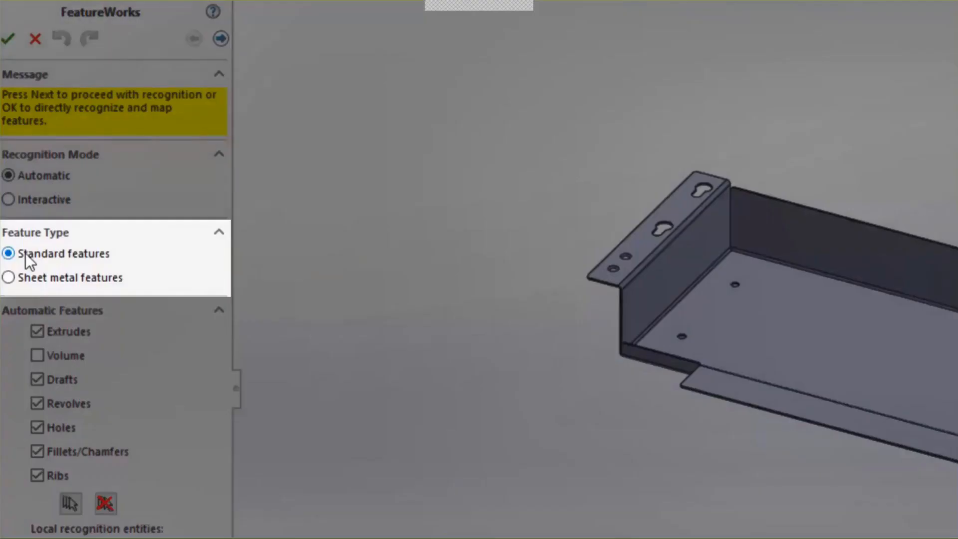
{"action": "left_click", "coordinate": [9, 278]}
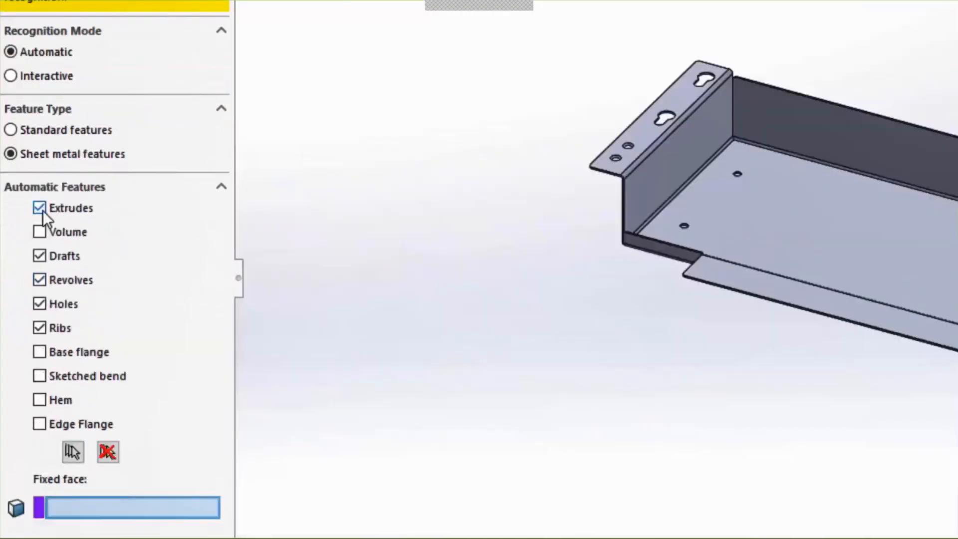
Exclude extrudes, drafts and revolves from automatic recognition and include base flange, sketched bend, hem and edge flange
{"action": "left_click", "coordinate": [38, 293]}
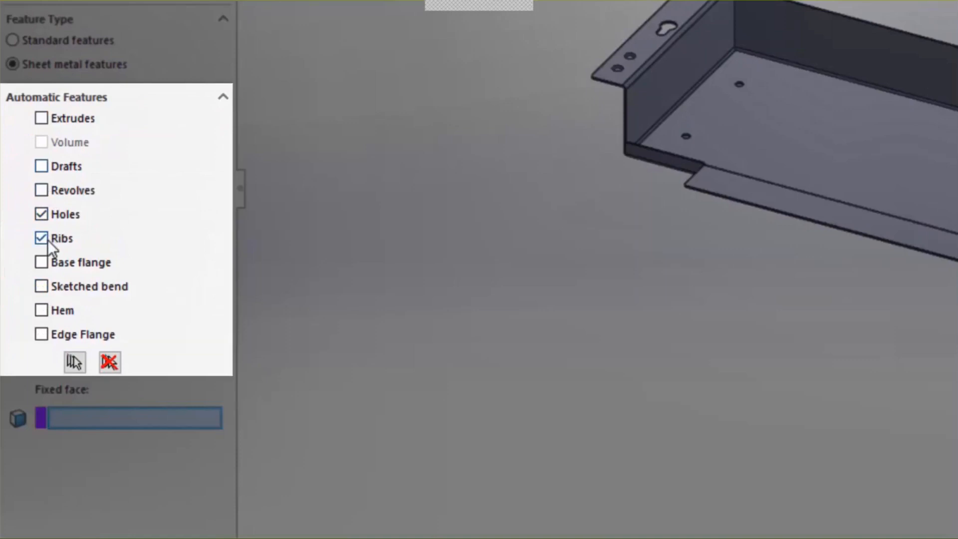
{"action": "left_click", "coordinate": [42, 262]}
{"action": "left_click", "coordinate": [42, 286]}
{"action": "left_click", "coordinate": [41, 310]}
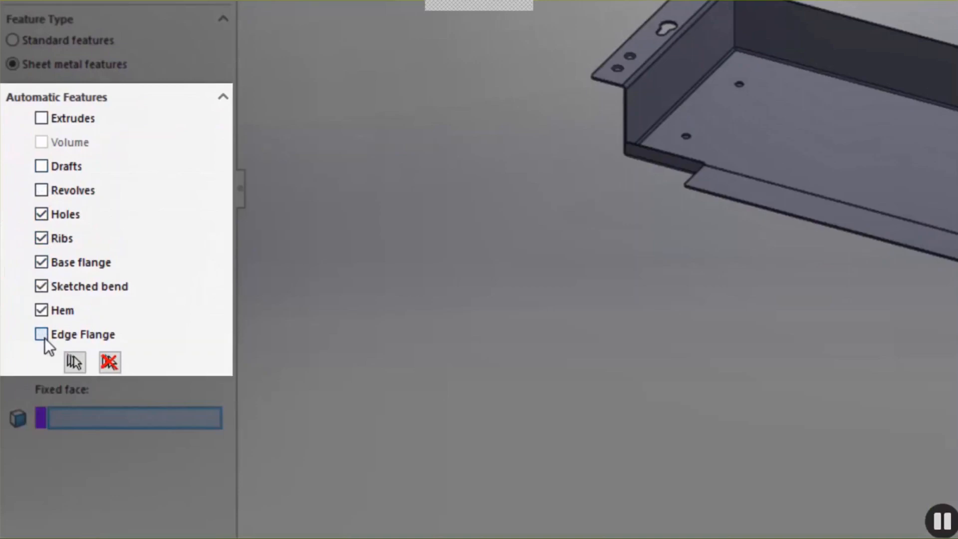
{"action": "left_click", "coordinate": [43, 336]}
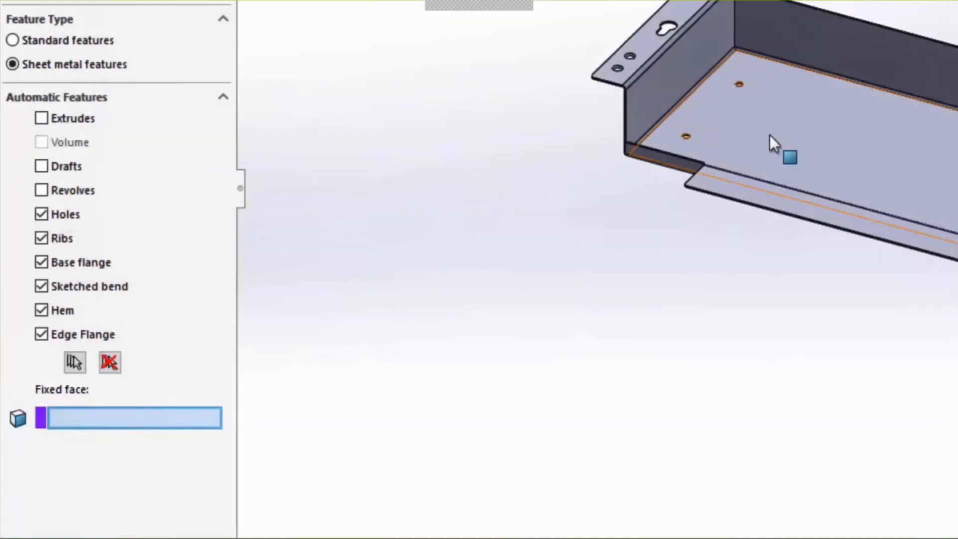
Use the tray's large floor face as the fixed face, run the recognition and create the recognized sheet metal features
{"action": "left_click", "coordinate": [782, 136]}
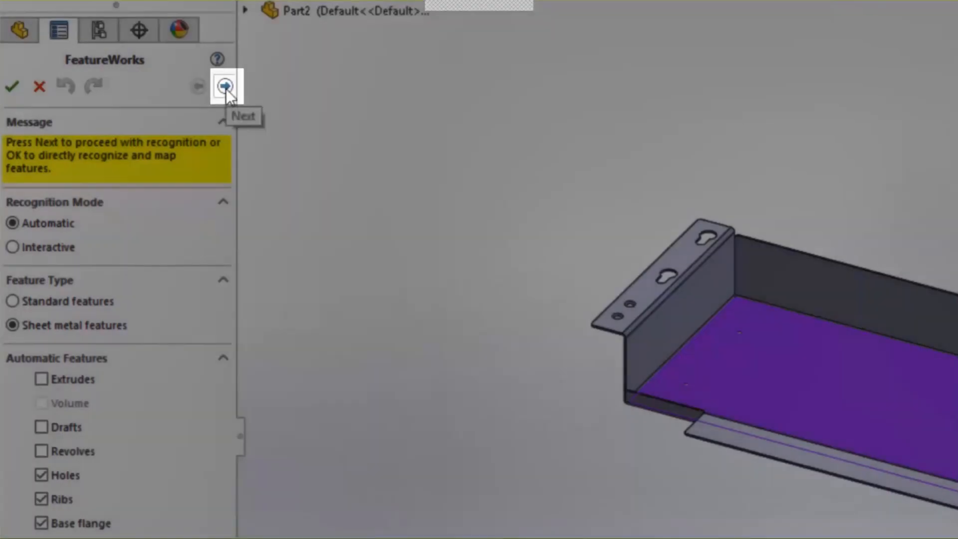
{"action": "left_click", "coordinate": [226, 87]}
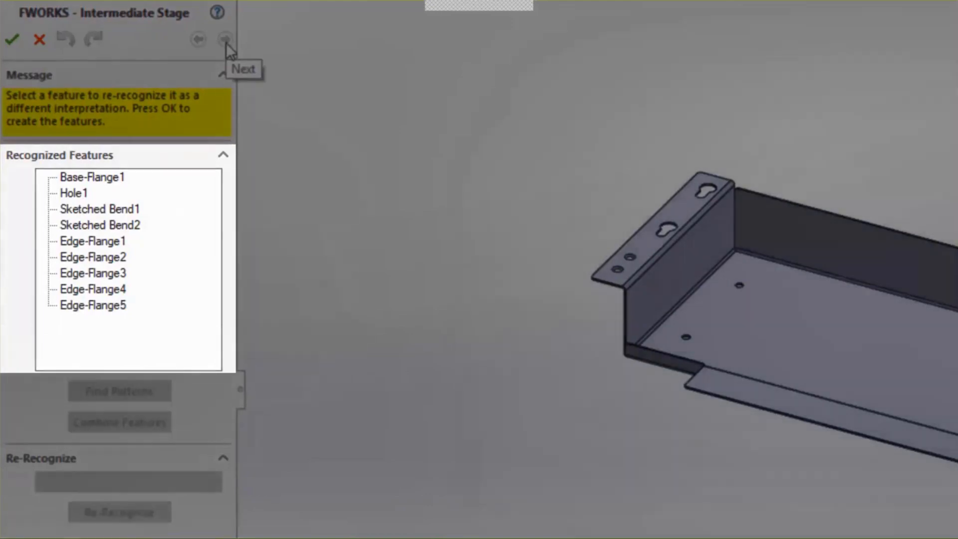
{"action": "left_click", "coordinate": [100, 209]}
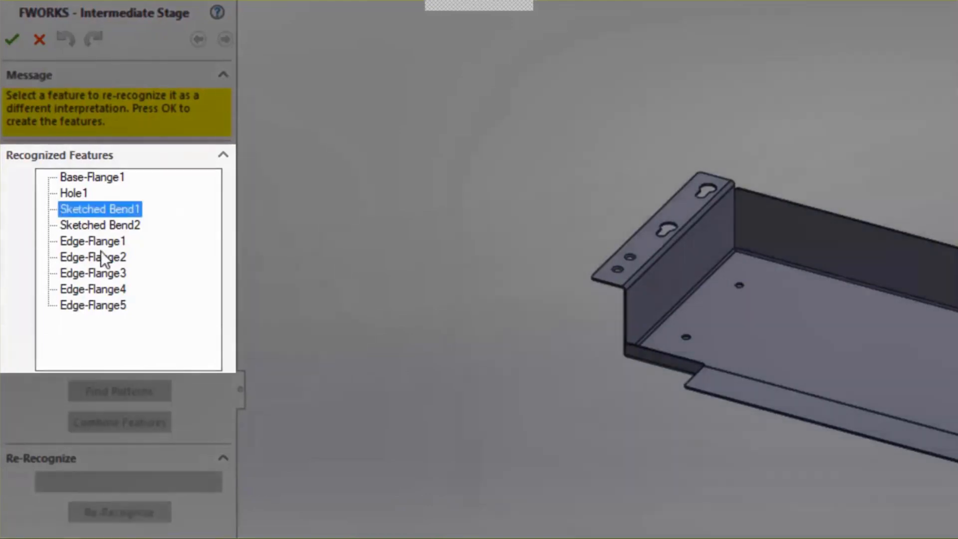
{"action": "left_click", "coordinate": [100, 244]}
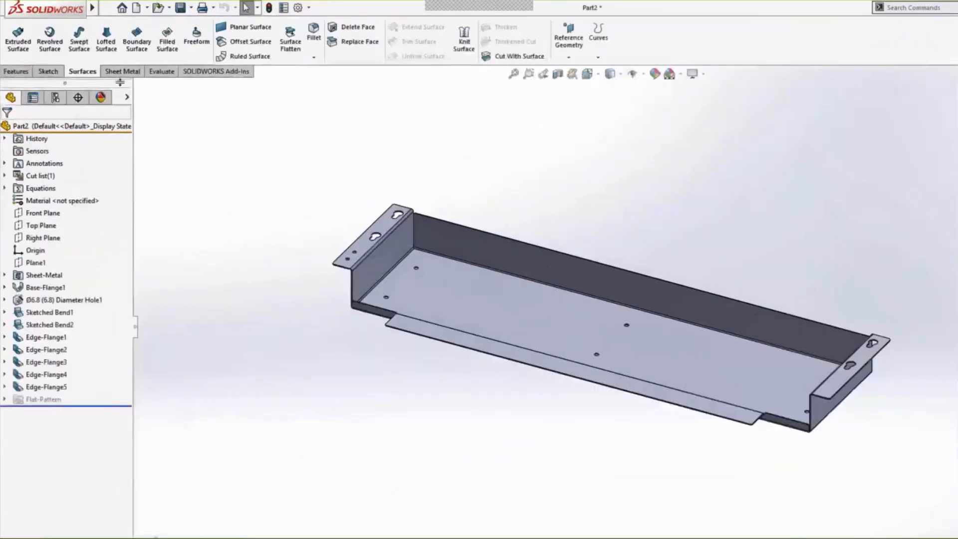
Flatten the sheet metal part to view its flat pattern and return it to the folded state
{"action": "left_click", "coordinate": [122, 71]}
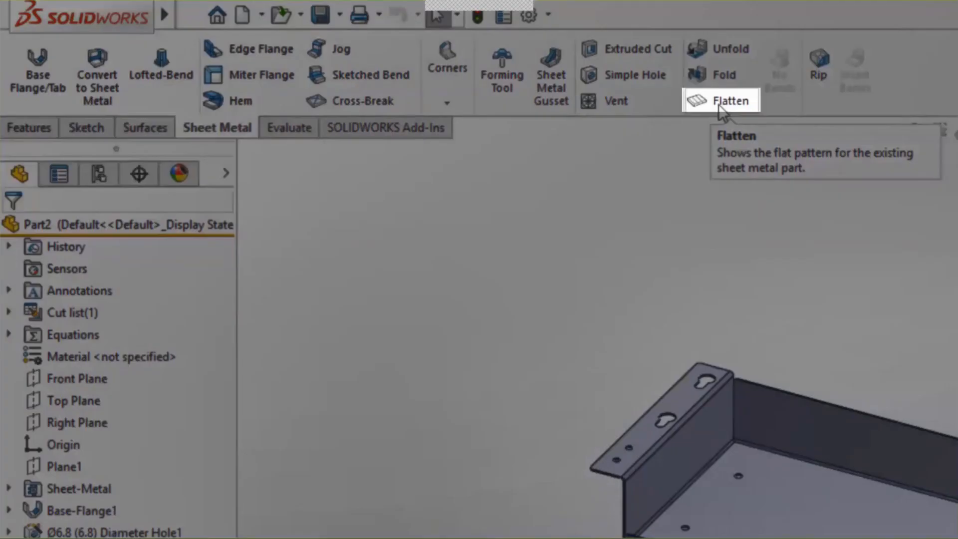
{"action": "left_click", "coordinate": [719, 105]}
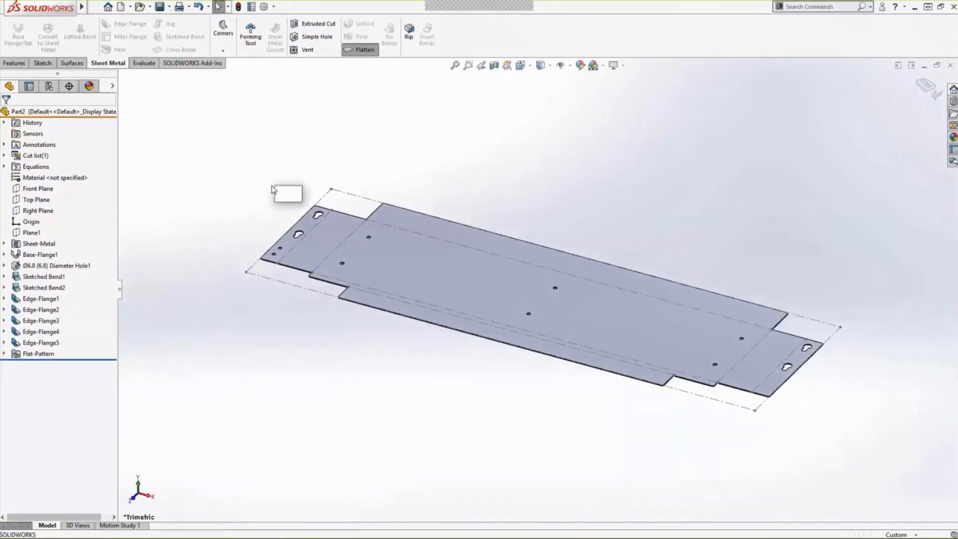
{"action": "left_click", "coordinate": [284, 192]}
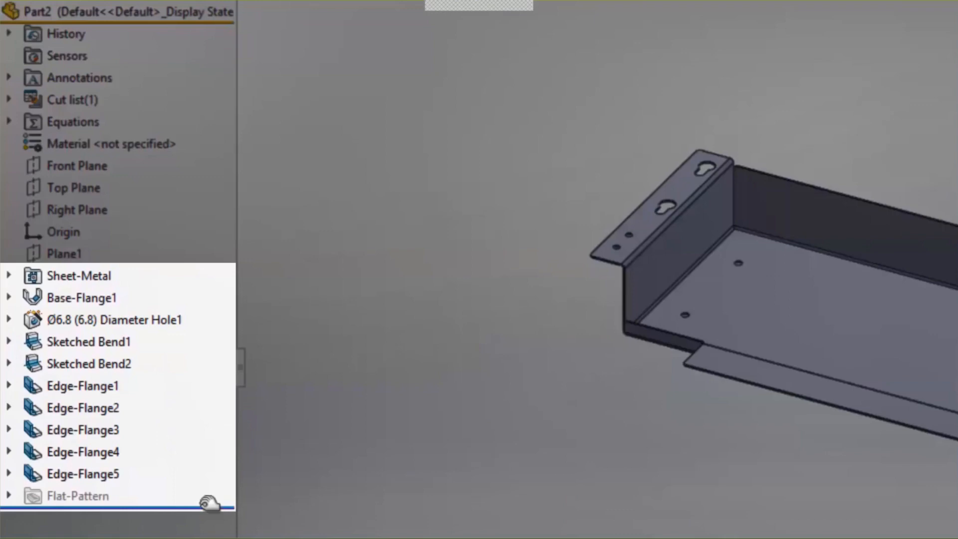
Roll the feature history back and forward through the sheet metal features, examining Edge-Flange3's sketch and the holes in that flange
{"action": "left_click_drag", "start_coordinate": [146, 417], "coordinate": [132, 271]}
{"action": "mouse_move", "coordinate": [190, 297]}
{"action": "left_mouse_down"}
{"action": "mouse_move", "coordinate": [189, 281]}
{"action": "mouse_move", "coordinate": [185, 306]}
{"action": "mouse_move", "coordinate": [207, 306]}
{"action": "mouse_move", "coordinate": [211, 349]}
{"action": "mouse_move", "coordinate": [201, 370]}
{"action": "mouse_move", "coordinate": [204, 441]}
{"action": "left_mouse_up"}
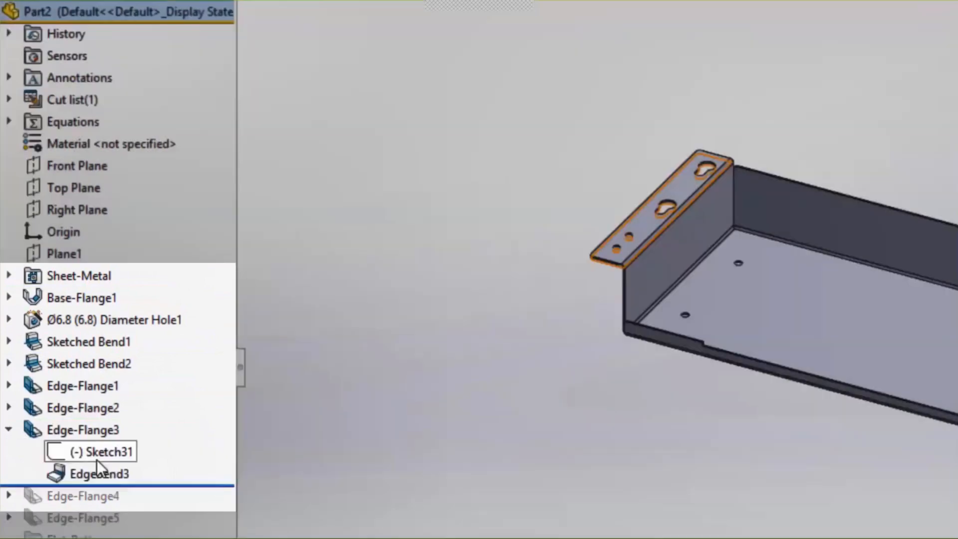
{"action": "left_click", "coordinate": [97, 460]}
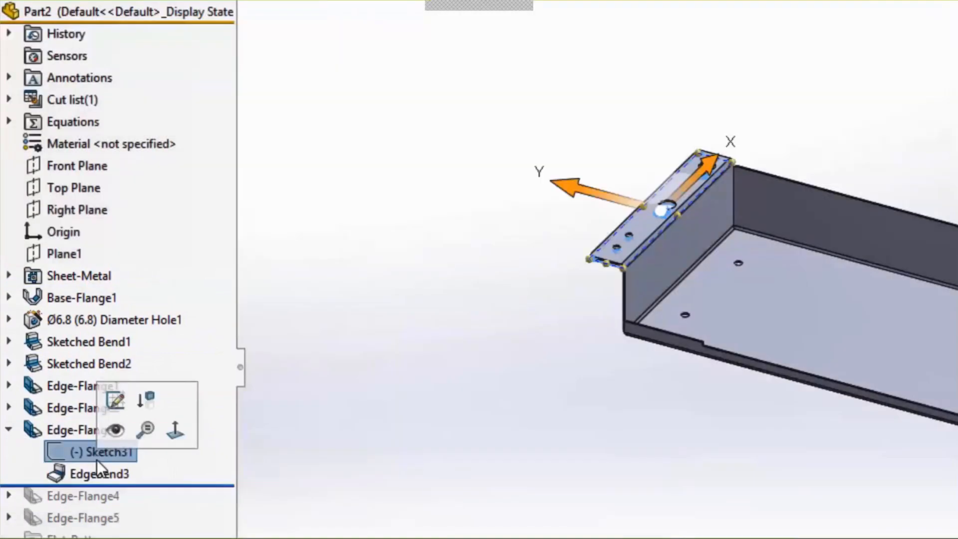
{"action": "left_click", "coordinate": [382, 475]}
{"action": "scroll", "coordinate": [686, 245], "scroll_direction": "down", "scroll_amount": 3}
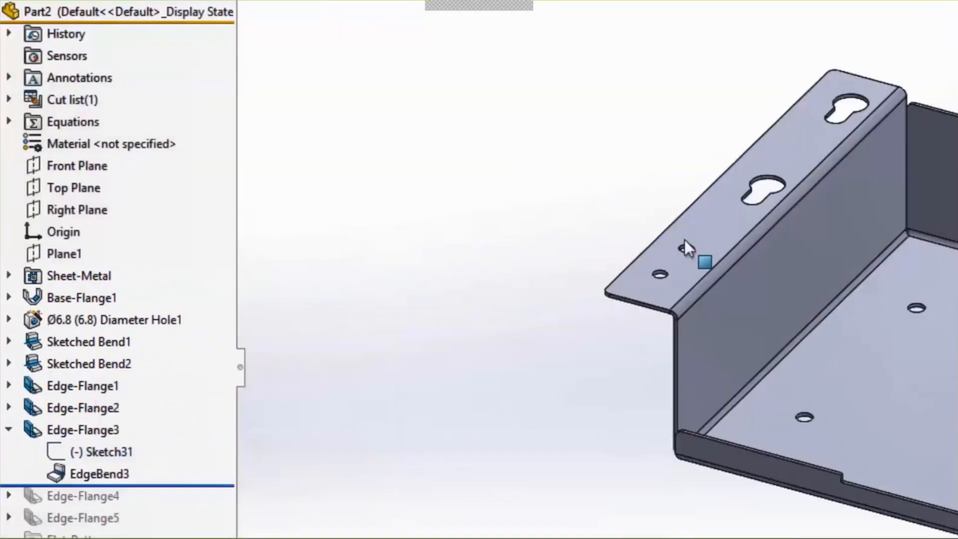
{"action": "scroll", "coordinate": [728, 252], "scroll_direction": "down", "scroll_amount": 5}
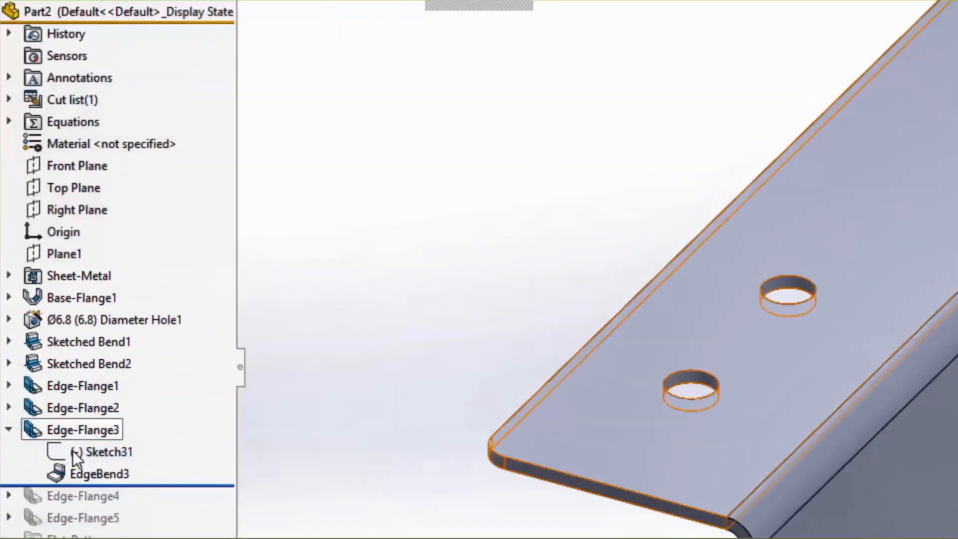
{"action": "left_click", "coordinate": [13, 432]}
{"action": "left_click_drag", "start_coordinate": [190, 444], "coordinate": [199, 520]}
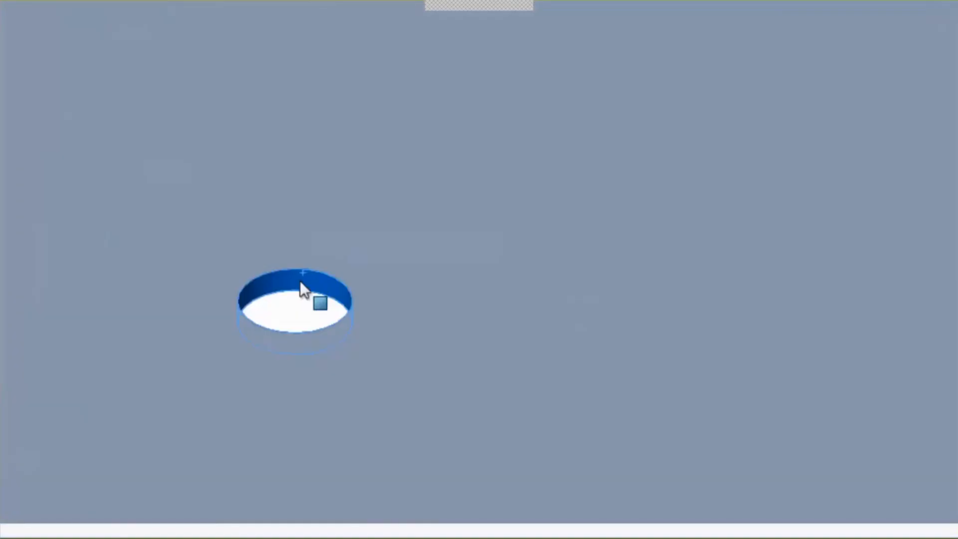
Edit the drilled hole in the imported tray's floor and set its ANSI Metric drill size to Ø8.0
{"action": "right_click", "coordinate": [301, 280]}
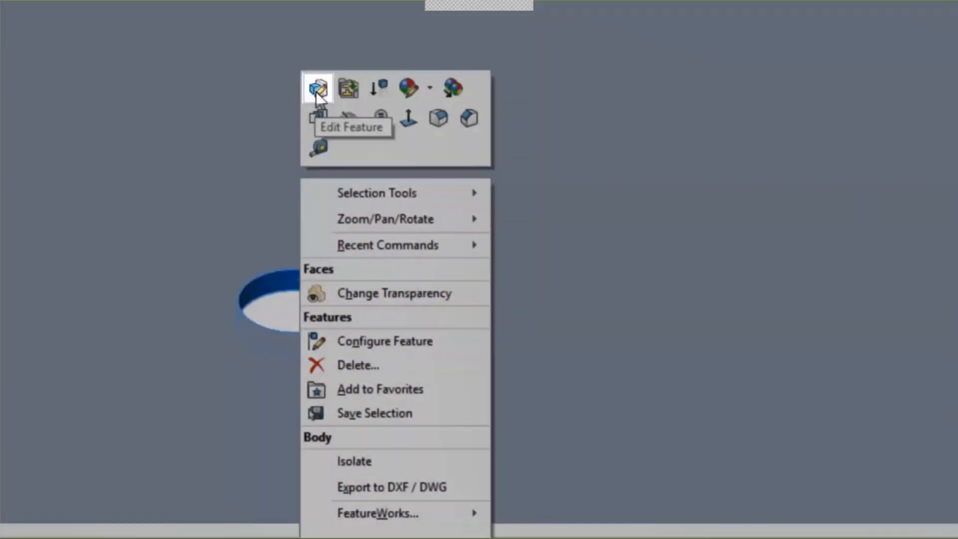
{"action": "left_click", "coordinate": [318, 89]}
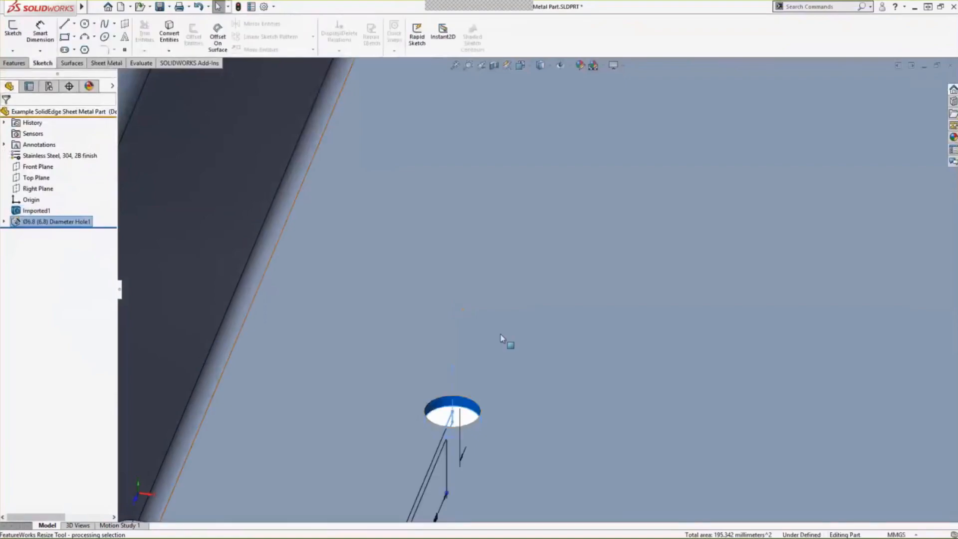
{"action": "scroll", "coordinate": [501, 338], "scroll_direction": "up", "scroll_amount": 7}
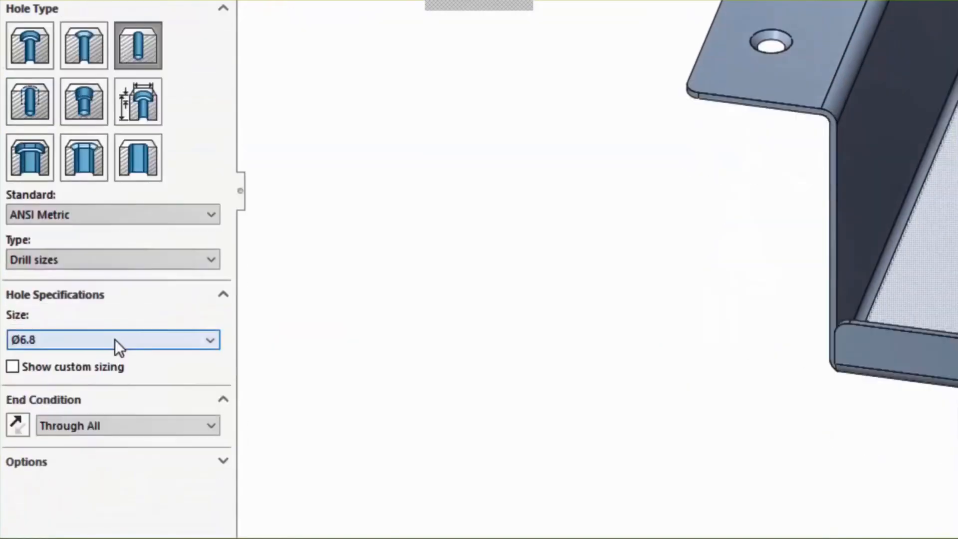
{"action": "left_click", "coordinate": [115, 340]}
{"action": "scroll", "coordinate": [123, 457], "scroll_direction": "down", "scroll_amount": 2}
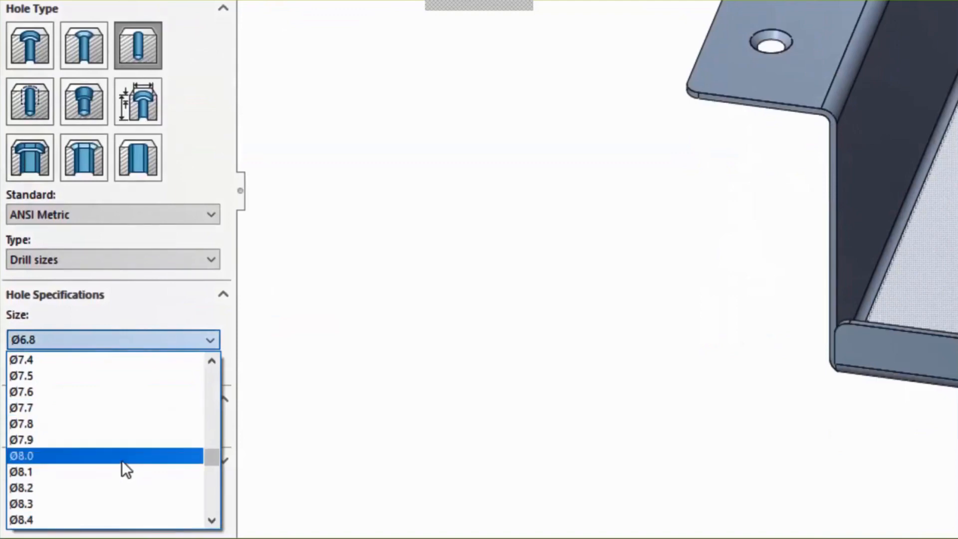
{"action": "left_click", "coordinate": [122, 457]}
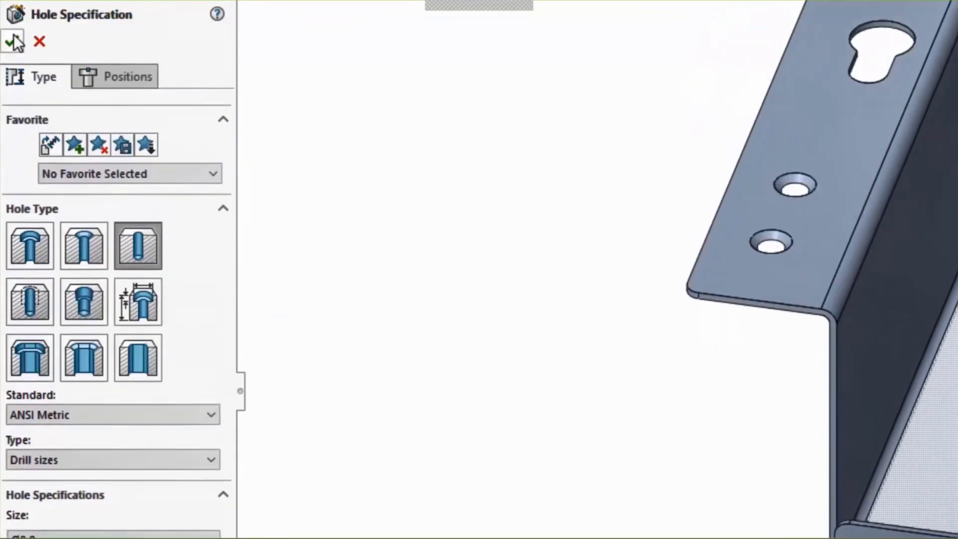
{"action": "left_click", "coordinate": [14, 42]}
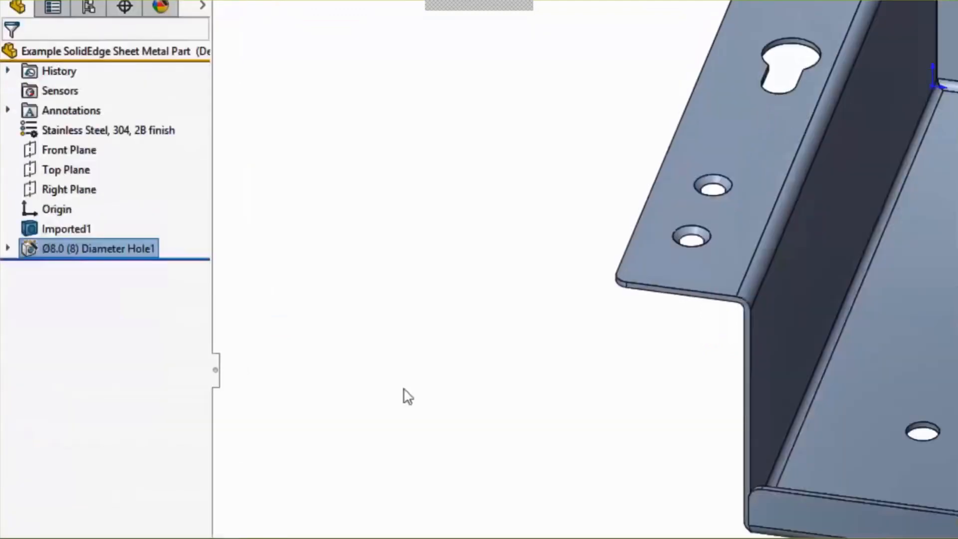
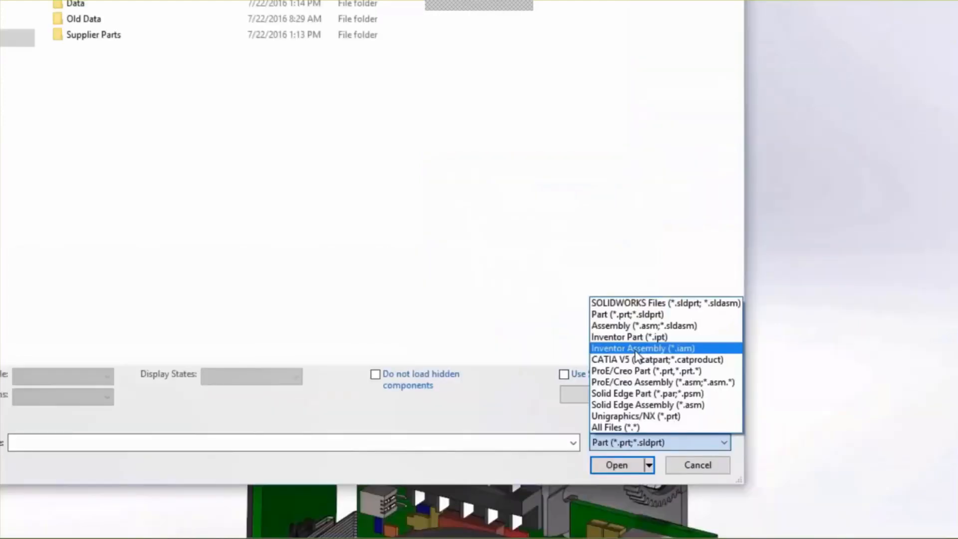
Insert the Inventor assembly Myomo Battery Pack Assembly.iam from the Supplier Parts folder and place it beside the control module
{"action": "left_click", "coordinate": [490, 229]}
{"action": "double_click", "coordinate": [334, 184]}
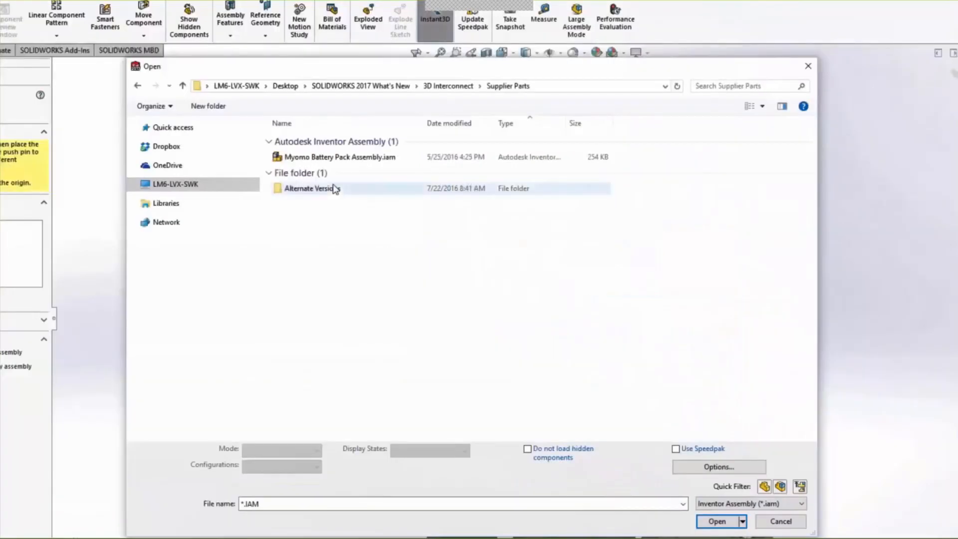
{"action": "left_click", "coordinate": [325, 158]}
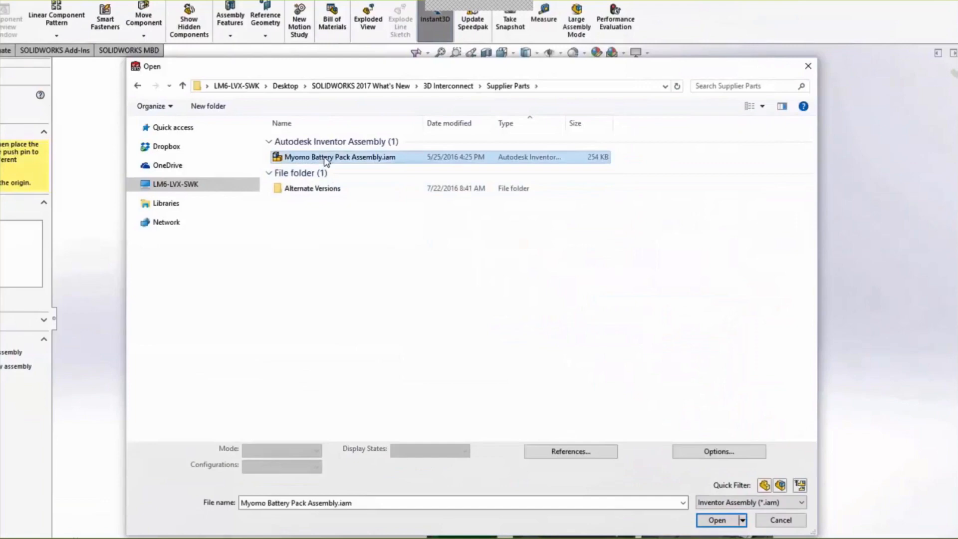
{"action": "double_click", "coordinate": [326, 158]}
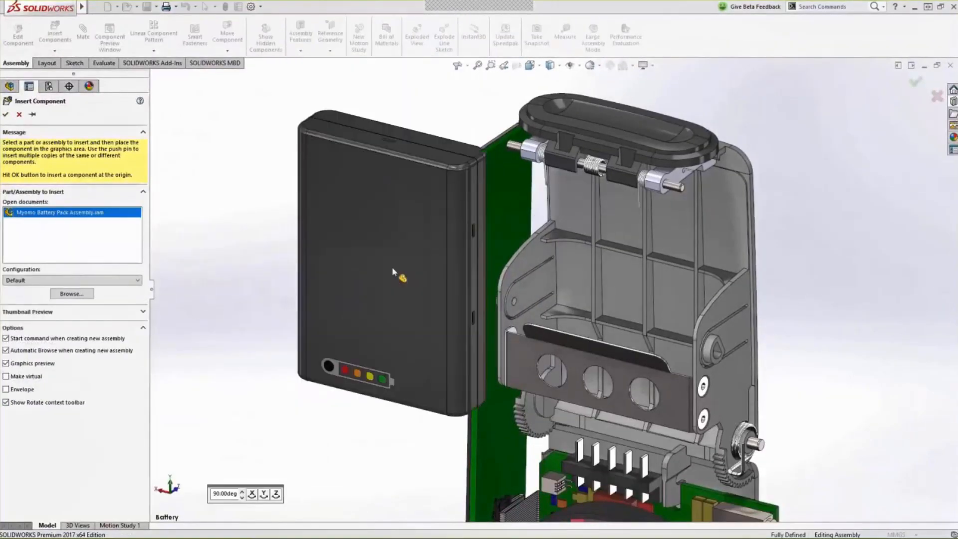
{"action": "left_click", "coordinate": [391, 268]}
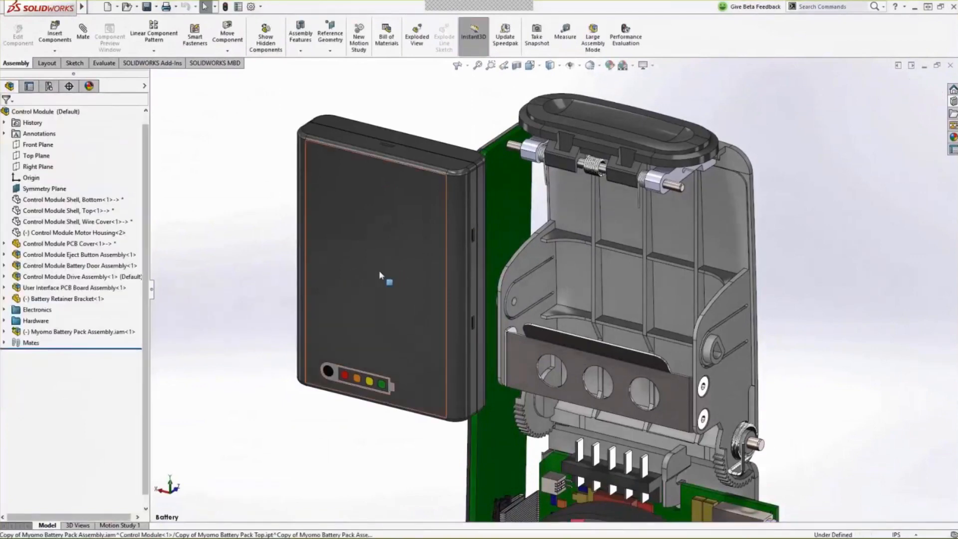
Make the battery pack's top cover transparent and mate the pack's Right Plane to the control module's Symmetry Plane
{"action": "left_click", "coordinate": [379, 271]}
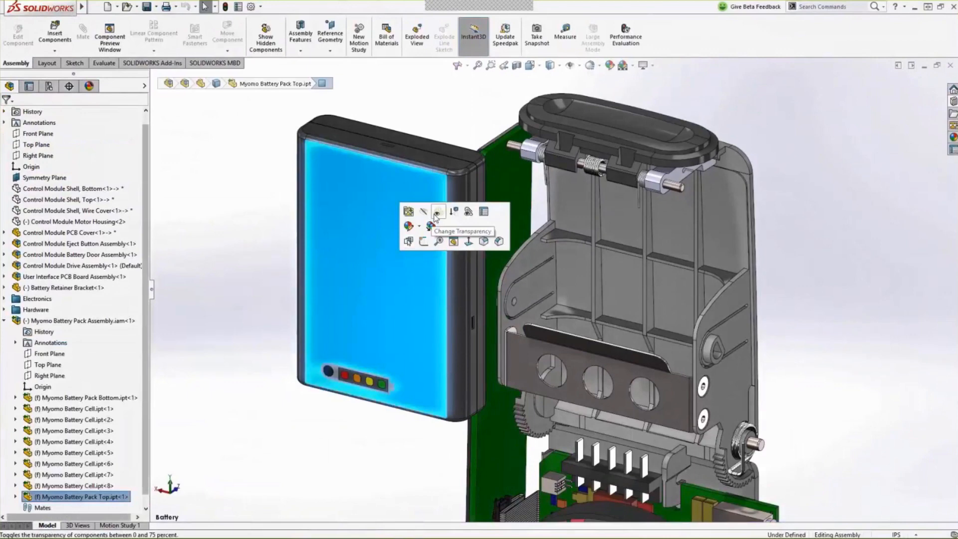
{"action": "left_click", "coordinate": [435, 214]}
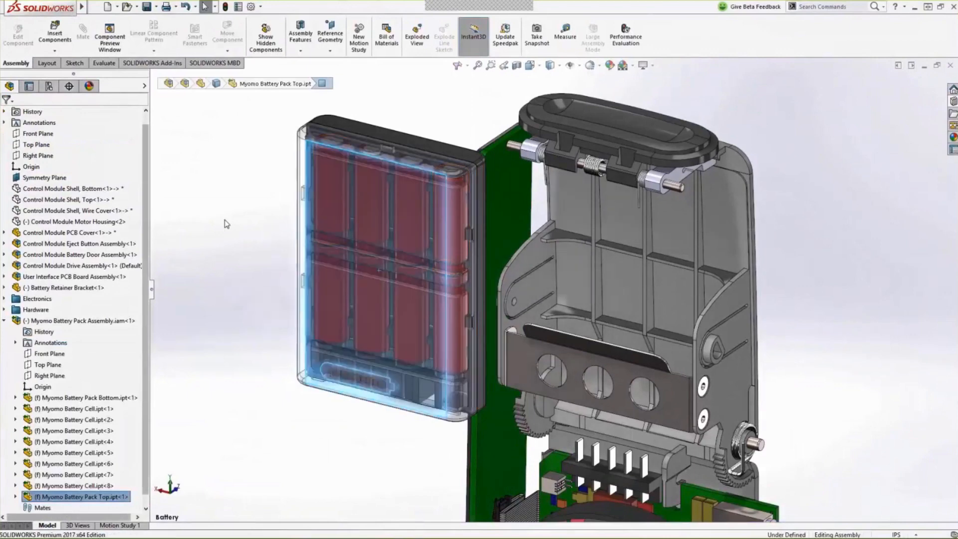
{"action": "scroll", "coordinate": [149, 246], "scroll_direction": "down", "scroll_amount": 1}
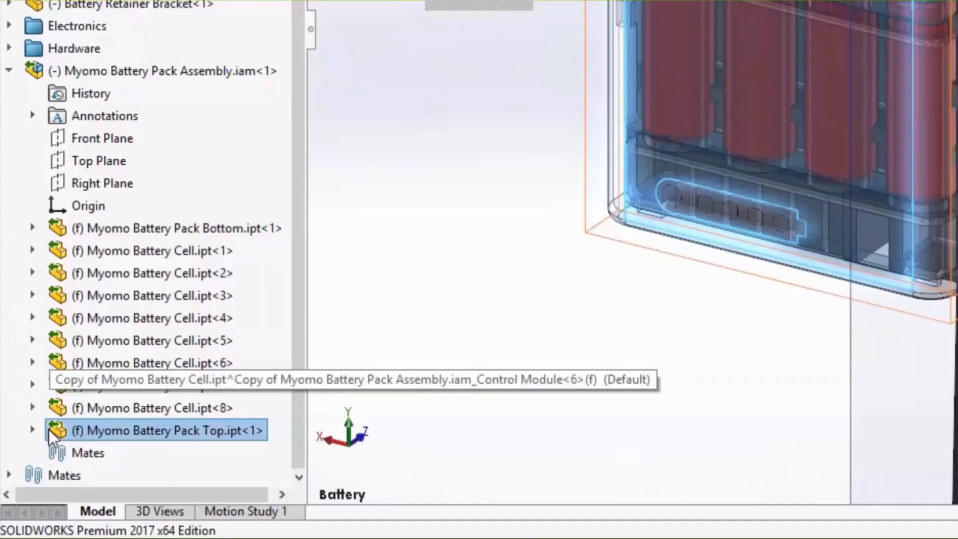
{"action": "left_click", "coordinate": [111, 184]}
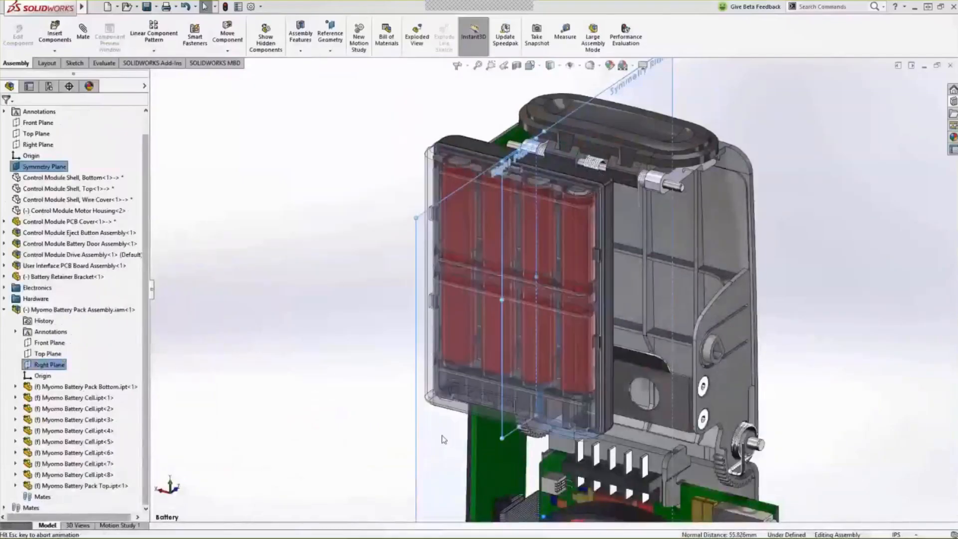
Mate the hidden back face of Myomo Battery Pack Bottom to the inner face of the control module battery door
{"action": "left_click", "coordinate": [491, 65]}
{"action": "left_click_drag", "start_coordinate": [819, 263], "coordinate": [391, 491]}
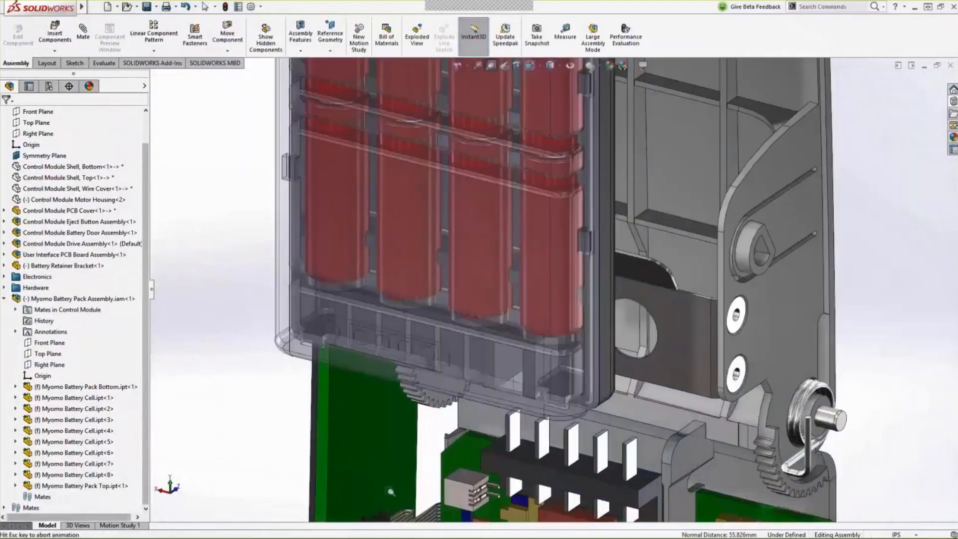
{"action": "left_click", "coordinate": [514, 224]}
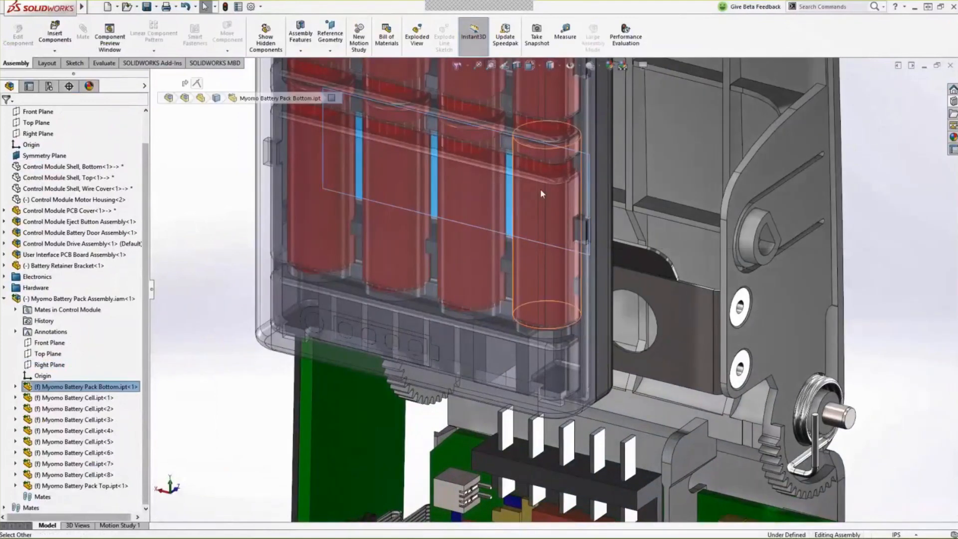
{"action": "left_click", "coordinate": [553, 192]}
{"action": "left_click", "coordinate": [599, 208]}
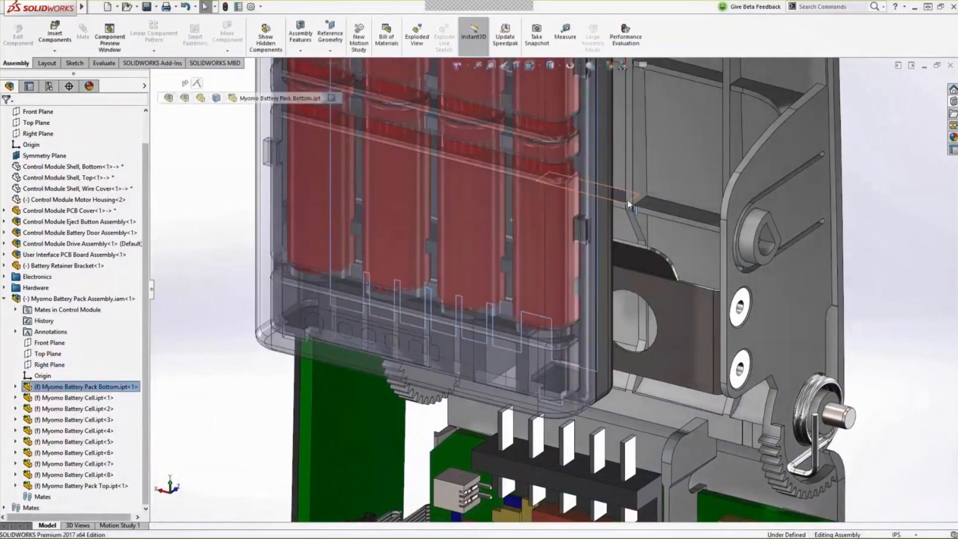
{"action": "left_click", "coordinate": [630, 203], "text": "ctrl"}
{"action": "left_click", "coordinate": [656, 192]}
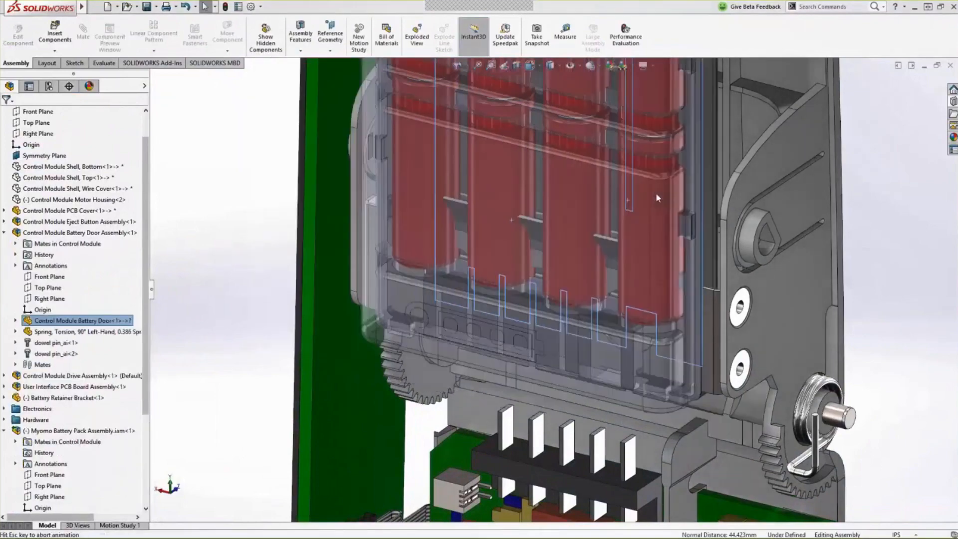
Mate the hidden lower face of Myomo Battery Pack Bottom to the rounded rib face at the battery door's lower end
{"action": "left_click", "coordinate": [654, 329]}
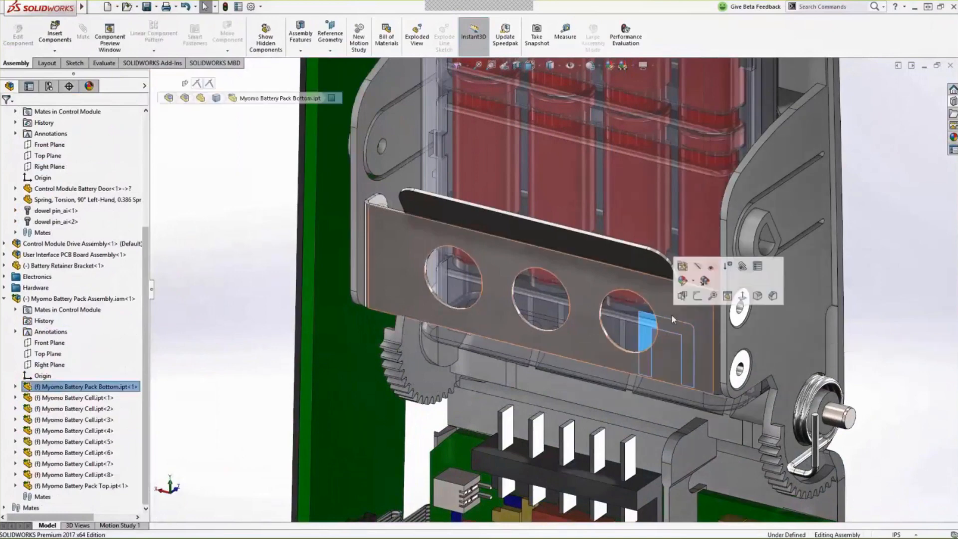
{"action": "left_click", "coordinate": [681, 298]}
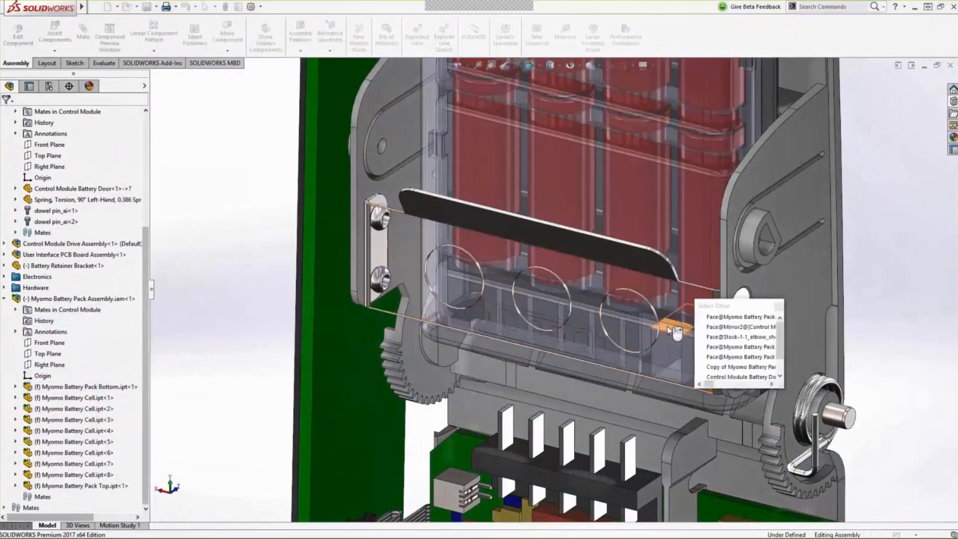
{"action": "left_click", "coordinate": [669, 330]}
{"action": "left_click", "coordinate": [673, 442], "text": "ctrl"}
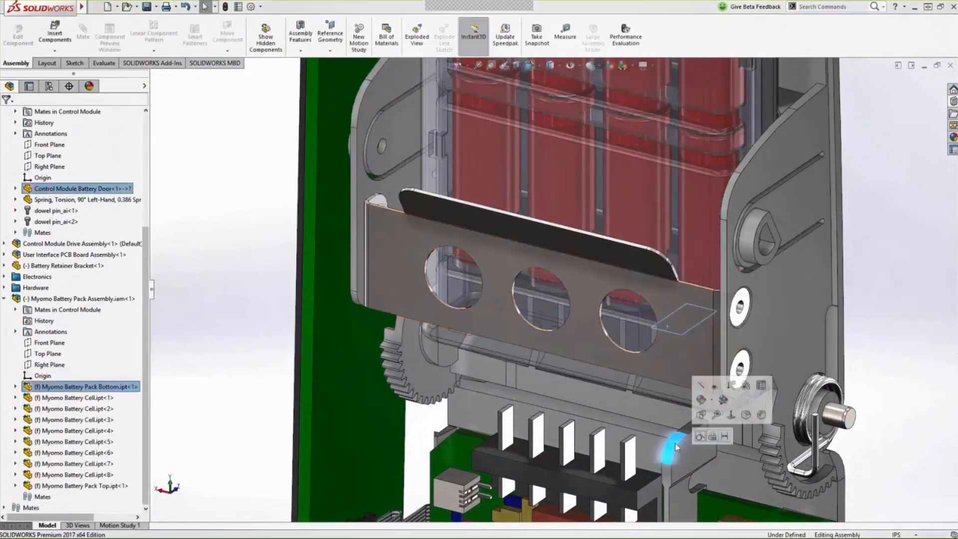
{"action": "left_click", "coordinate": [698, 436]}
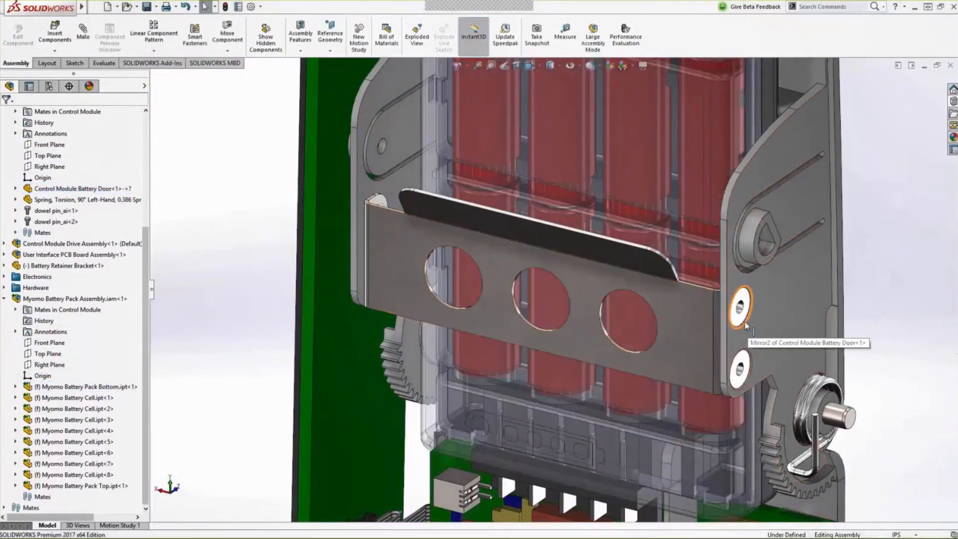
Mate the hidden inner face of the Battery Retainer Bracket coincident with the front face of Myomo Battery Pack Top
{"action": "left_click", "coordinate": [685, 306]}
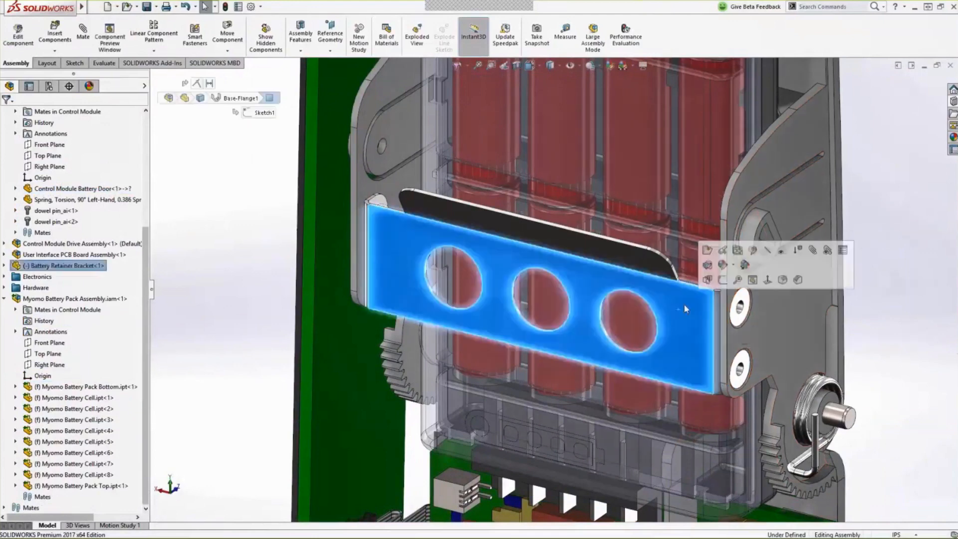
{"action": "left_click", "coordinate": [742, 265]}
{"action": "left_click", "coordinate": [689, 306]}
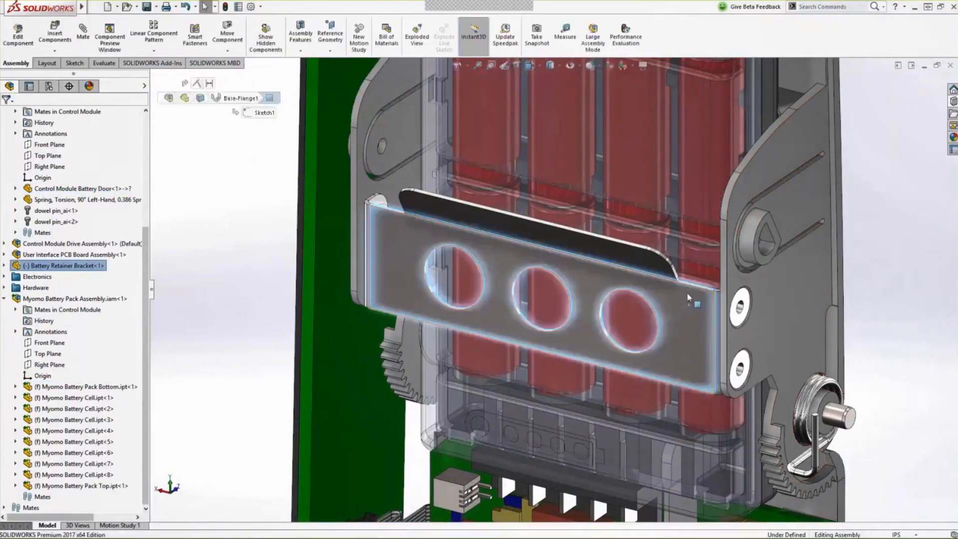
{"action": "left_click", "coordinate": [689, 268], "text": "ctrl"}
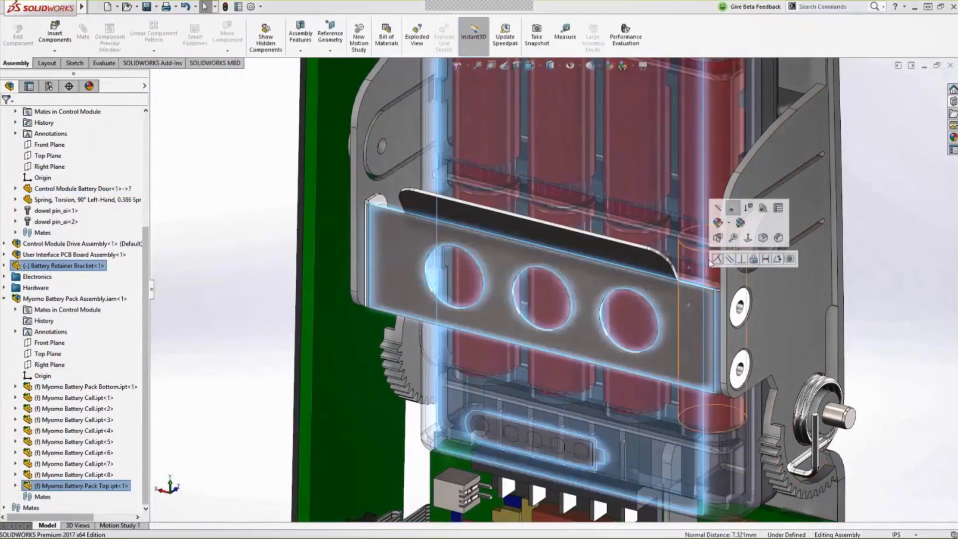
{"action": "left_click", "coordinate": [717, 259]}
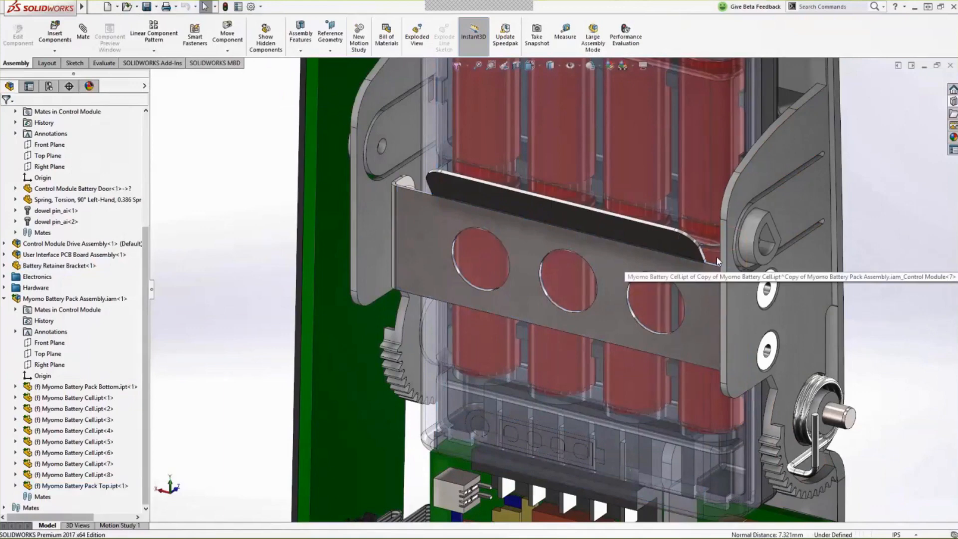
Overwrite the battery pack files in File Explorer's Supplier Parts folder with Battery Pack Version 2, and update the inserted pack in SOLIDWORKS
{"action": "scroll", "coordinate": [717, 256], "scroll_direction": "up", "scroll_amount": 5}
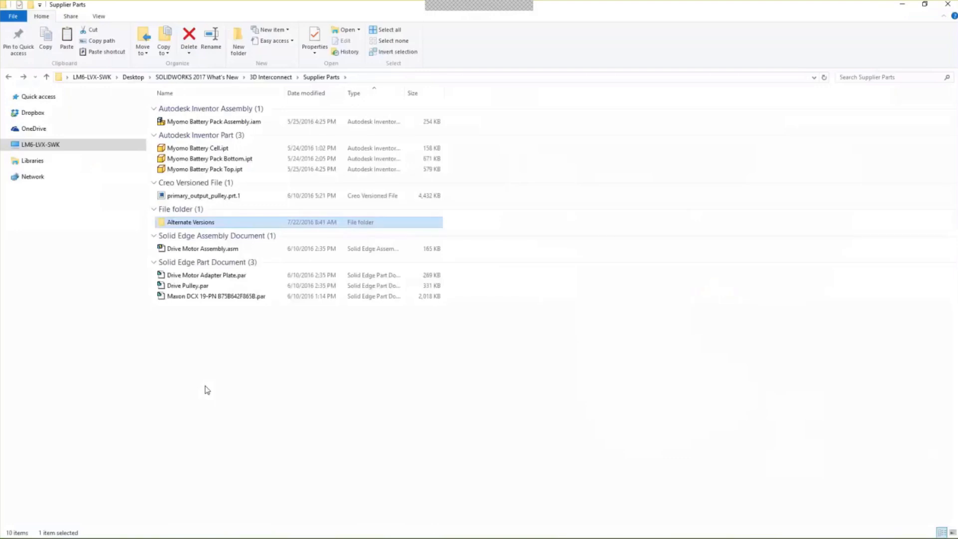
{"action": "key", "text": "ctrl+v"}
{"action": "left_click", "coordinate": [442, 196]}
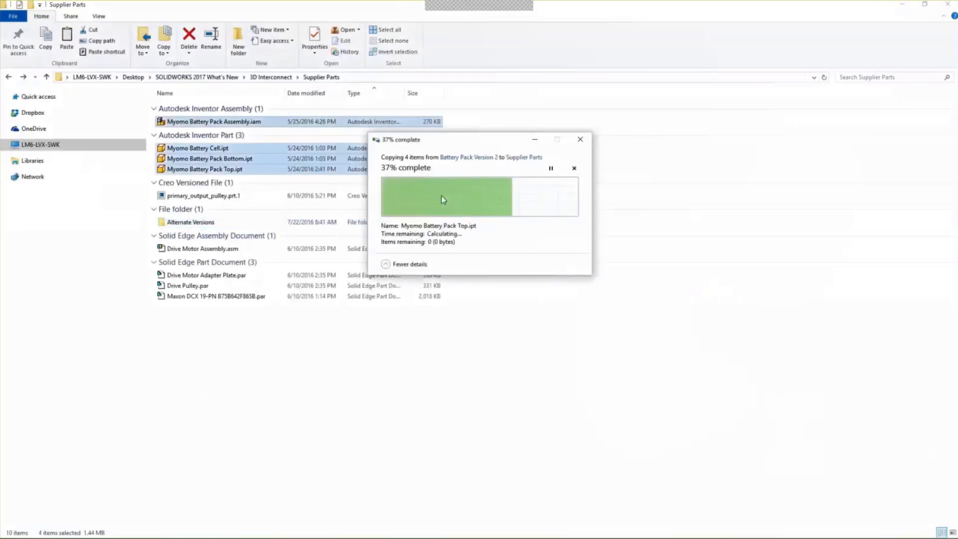
{"action": "key", "text": "alt+Tab"}
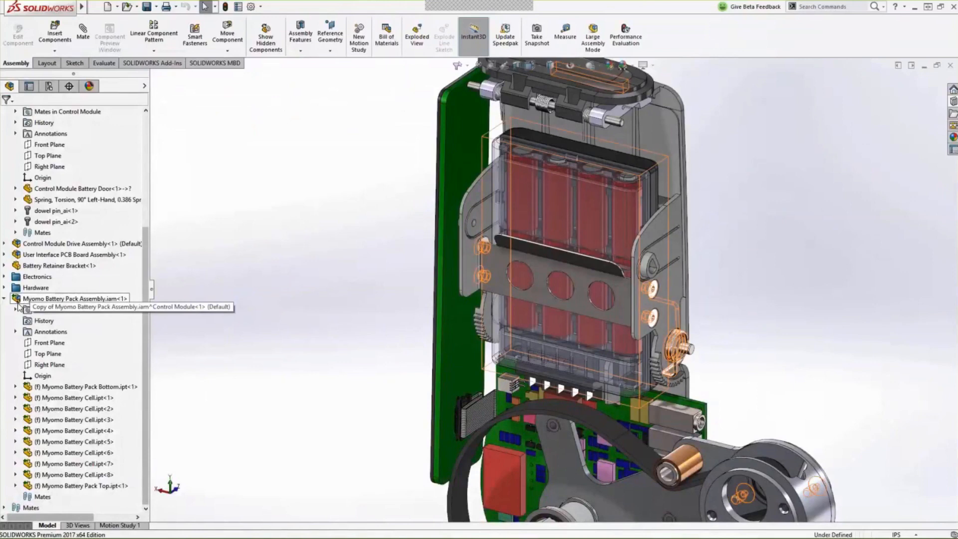
{"action": "right_click", "coordinate": [90, 303]}
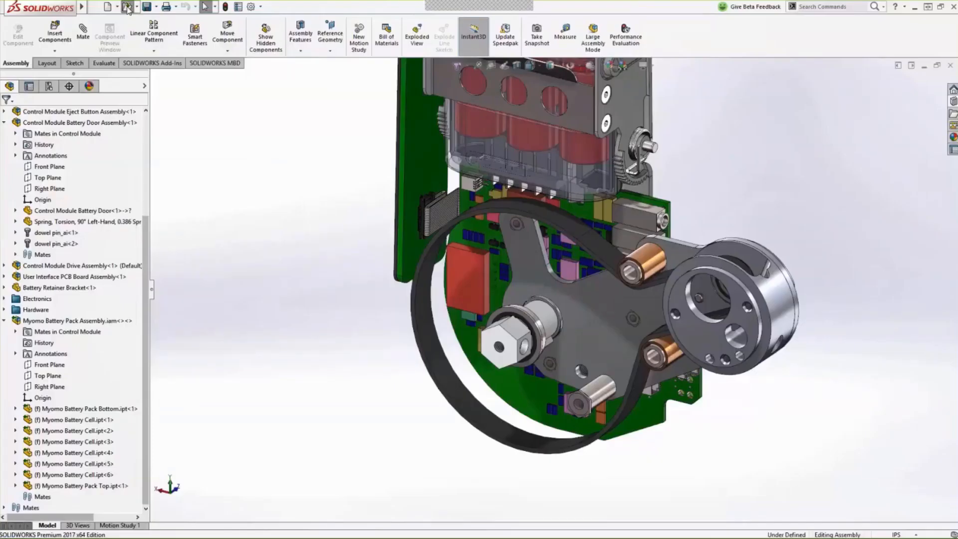
Open the Creo part primary_output_pulley.prt.1 and view its front face at an angle
{"action": "left_click", "coordinate": [128, 8]}
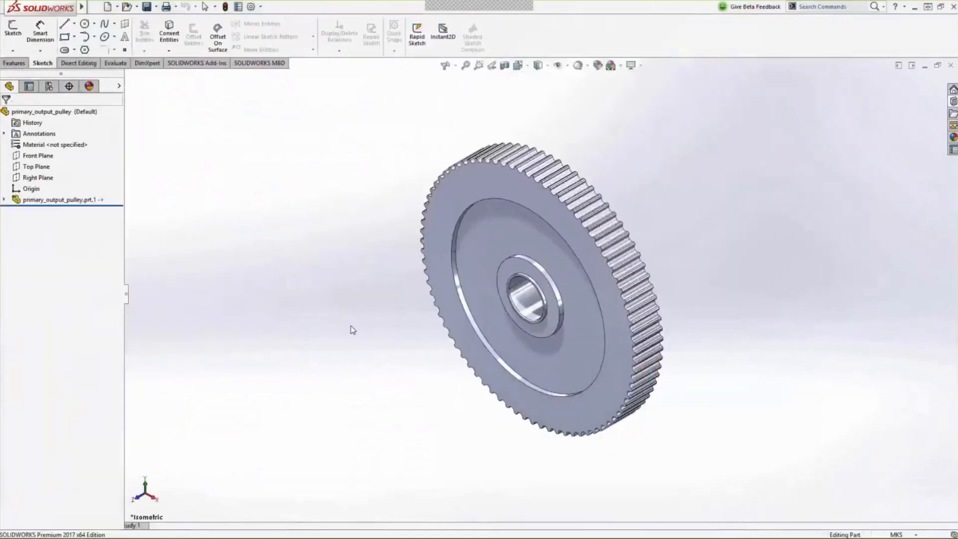
{"action": "middle_click_drag", "start_coordinate": [351, 325], "coordinate": [370, 310]}
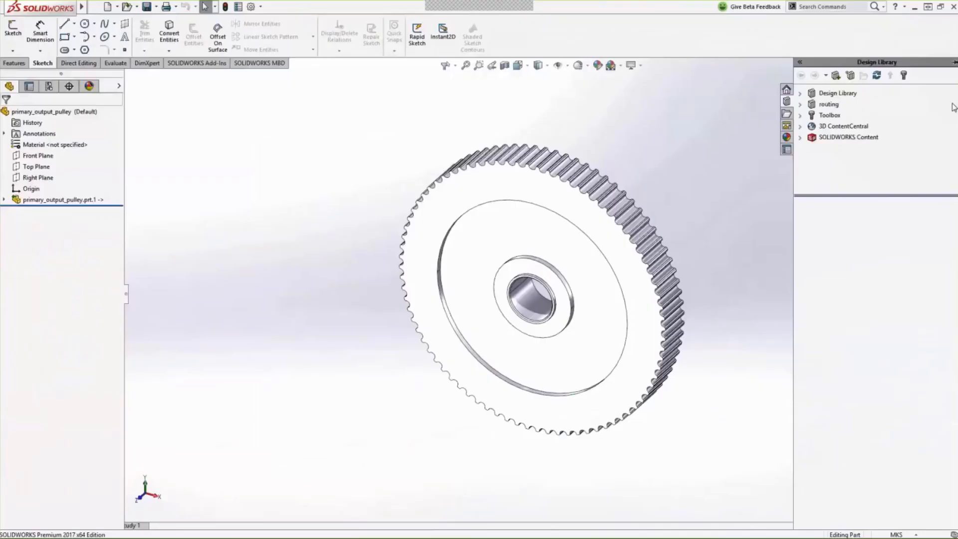
Place the Keyway feature from the Gears & Sprockets design library on the pulley's hub face, referencing the bore edge
{"action": "left_click", "coordinate": [802, 94]}
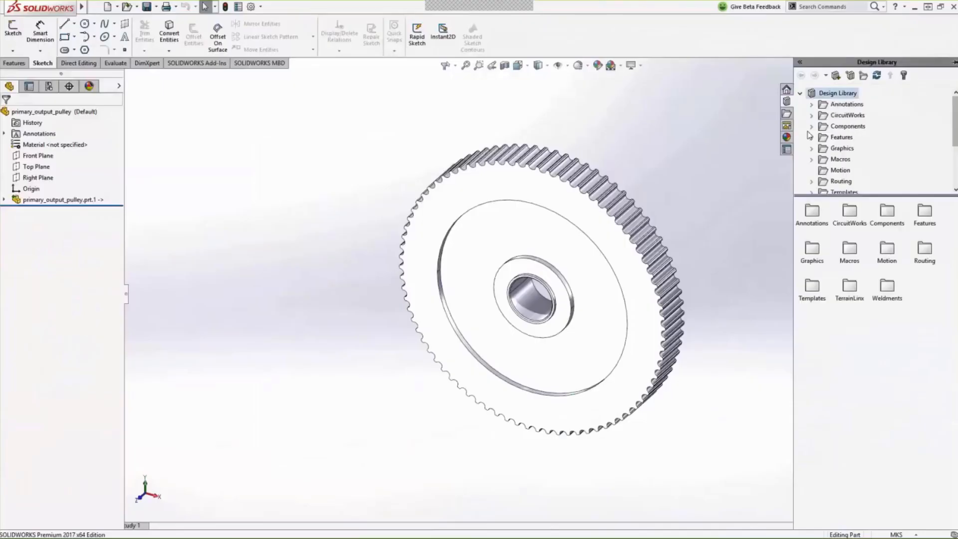
{"action": "left_click", "coordinate": [811, 137]}
{"action": "left_click", "coordinate": [860, 138]}
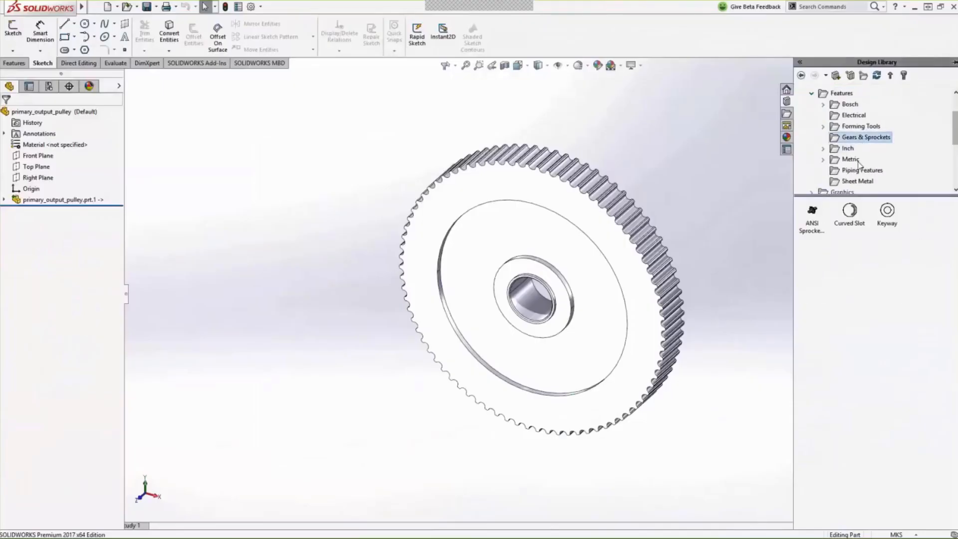
{"action": "left_click_drag", "start_coordinate": [887, 208], "coordinate": [565, 320]}
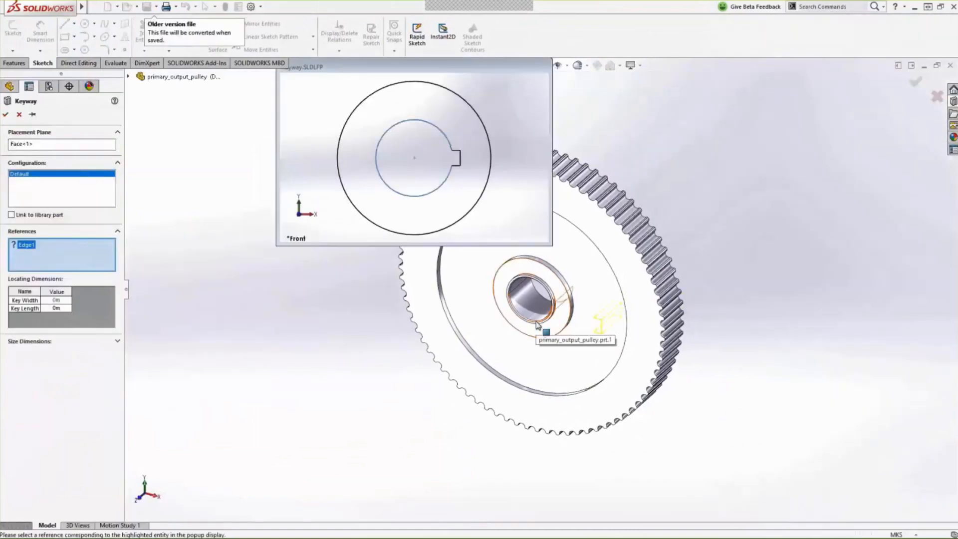
{"action": "left_click", "coordinate": [538, 325]}
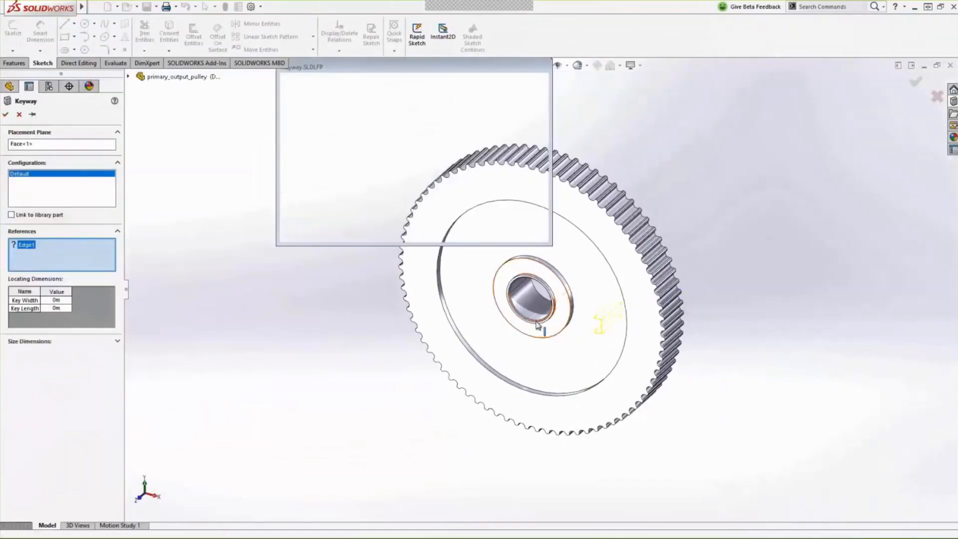
{"action": "left_click", "coordinate": [917, 83]}
Place the Curved Slot library feature on the pulley's recessed web face, referencing the recess's outer circular edge
{"action": "left_click", "coordinate": [954, 114]}
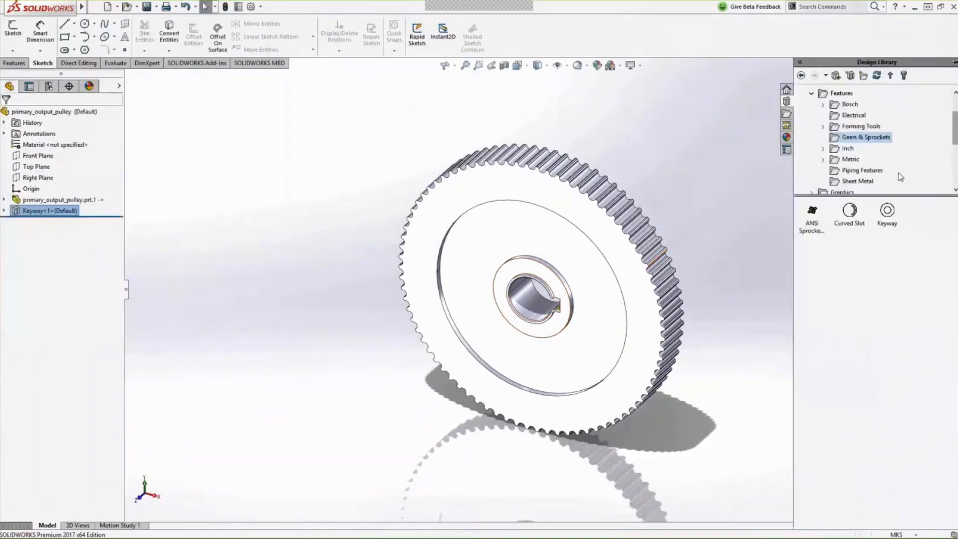
{"action": "left_click_drag", "start_coordinate": [849, 209], "coordinate": [599, 327]}
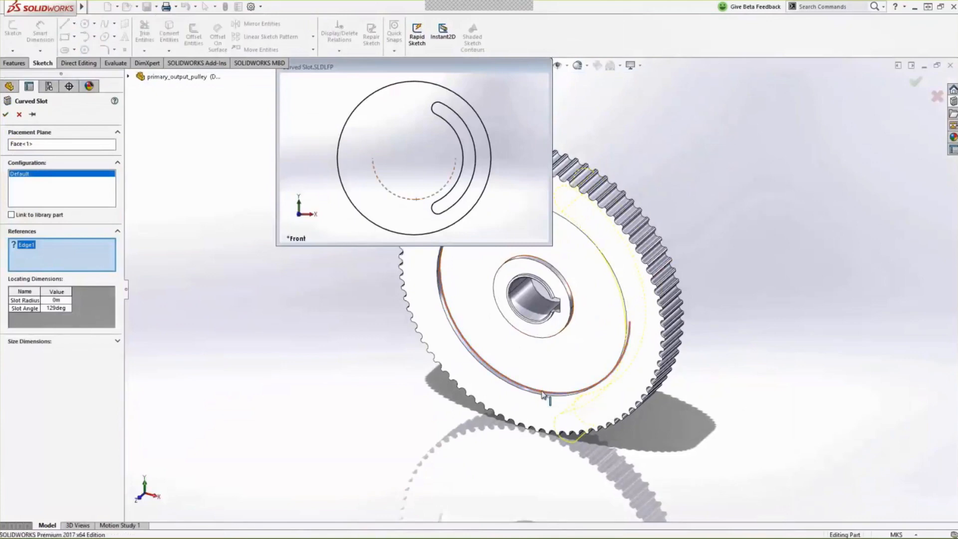
{"action": "left_click", "coordinate": [542, 394]}
{"action": "key", "text": "Return"}
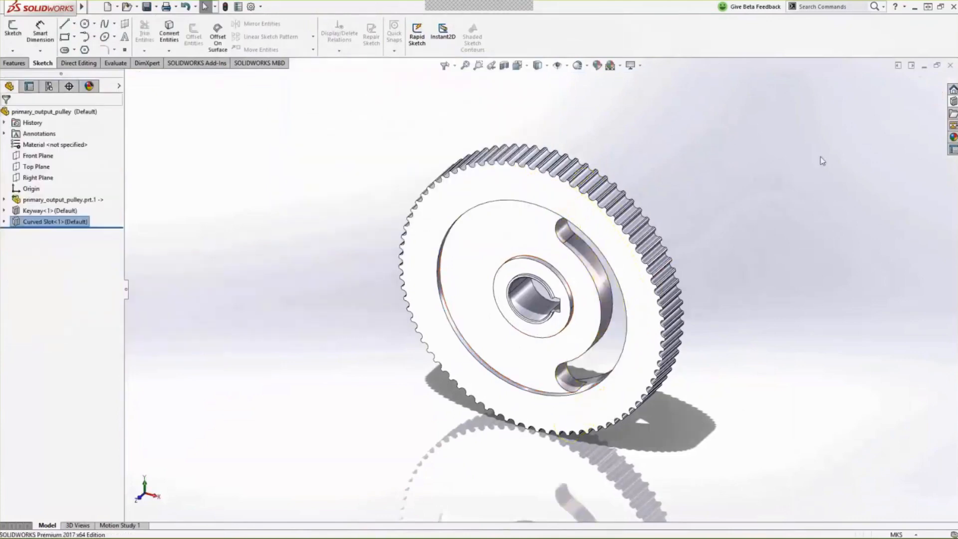
Insert the modified pulley onto the output shaft in the Control Module assembly and rotate it about the shaft
{"action": "middle_click_drag", "start_coordinate": [670, 458], "coordinate": [560, 455]}
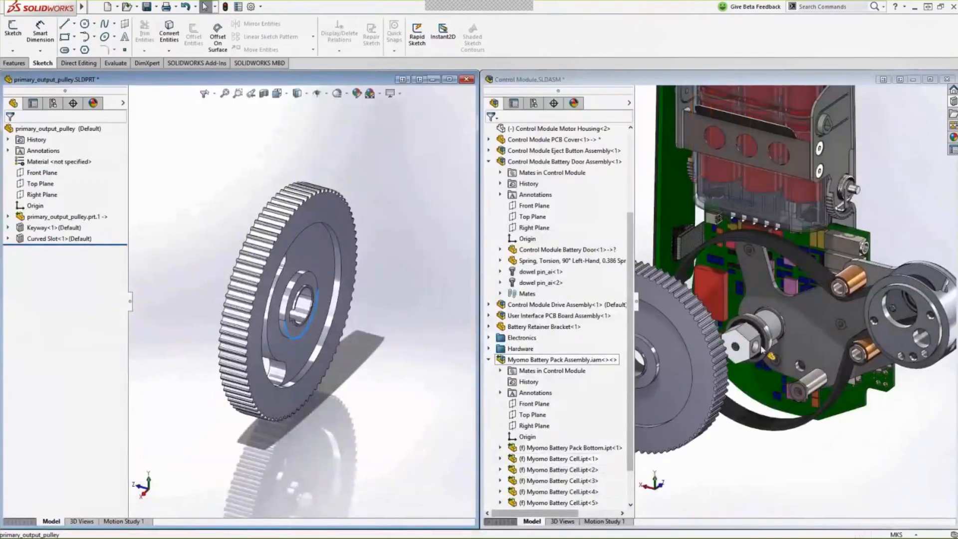
{"action": "left_click_drag", "start_coordinate": [761, 349], "coordinate": [781, 326]}
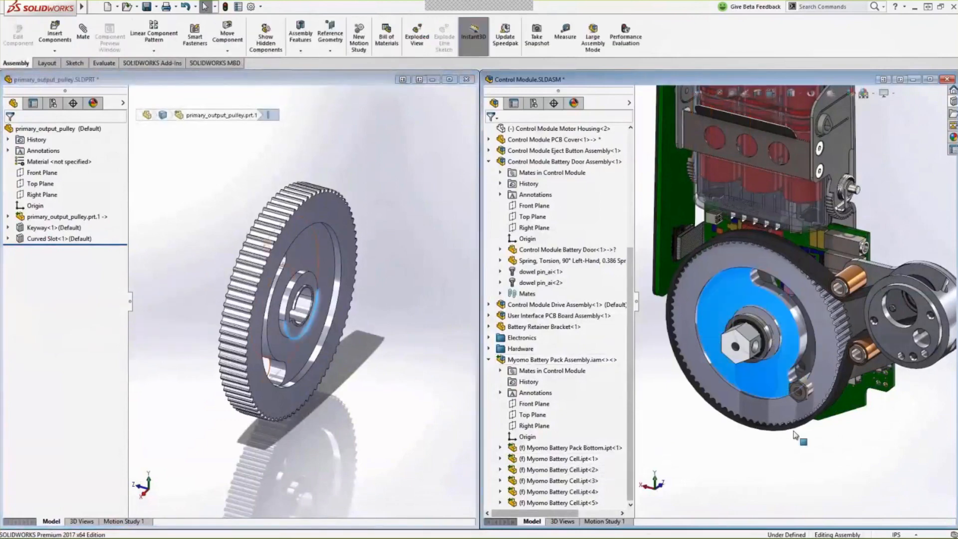
{"action": "left_click_drag", "start_coordinate": [793, 434], "coordinate": [705, 455]}
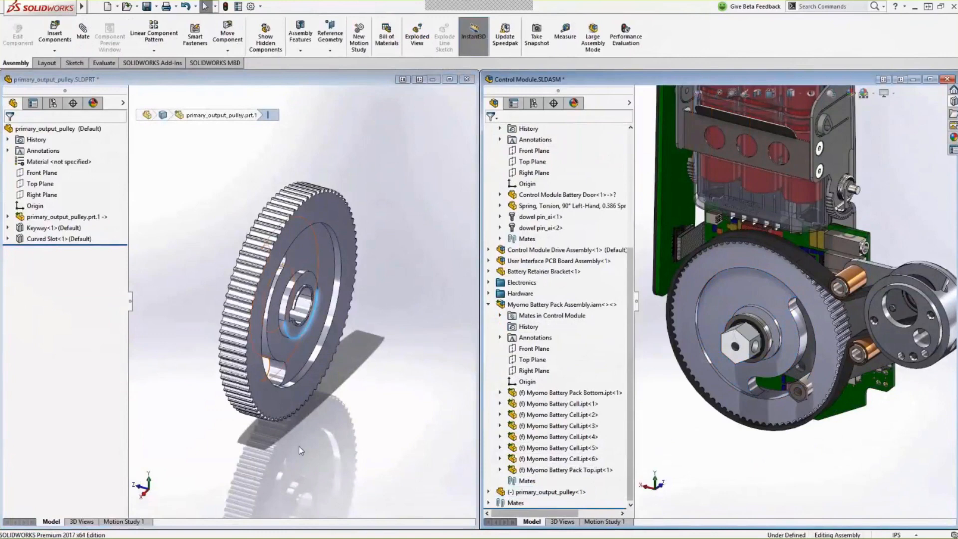
Check the newer Creo file primary_output_pulley.prt.2 in File Explorer, and update the linked pulley model in SOLIDWORKS
{"action": "middle_click_drag", "start_coordinate": [298, 445], "coordinate": [395, 446]}
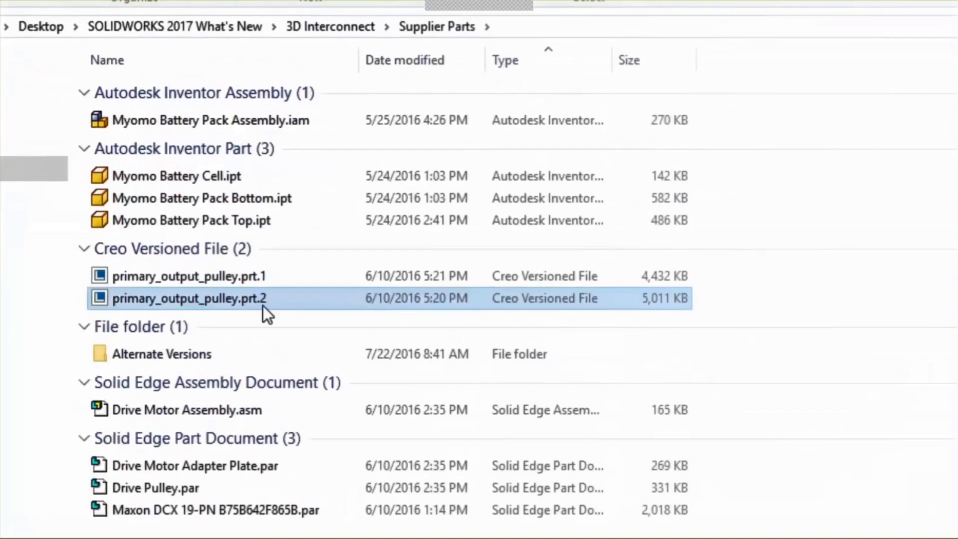
{"action": "right_click", "coordinate": [263, 306]}
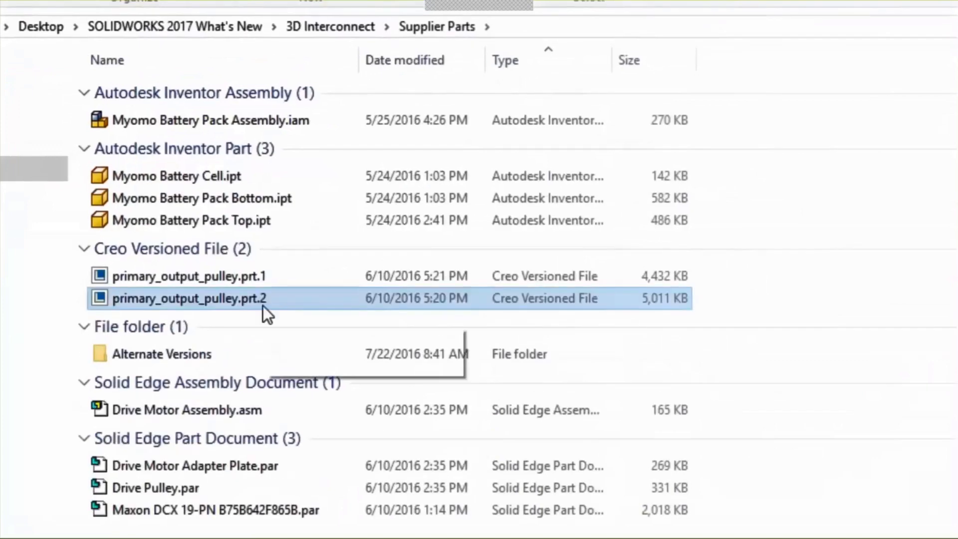
{"action": "key", "text": "alt+Tab"}
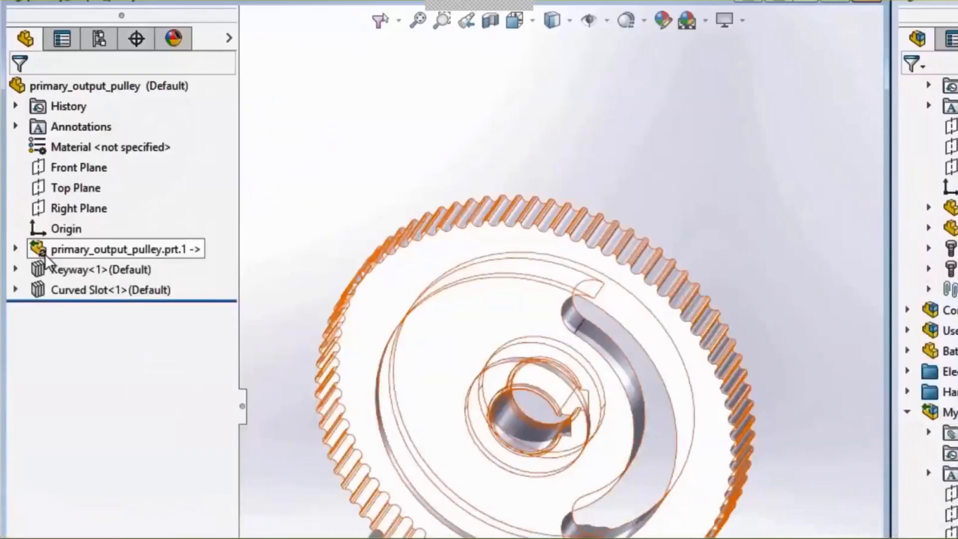
{"action": "right_click", "coordinate": [167, 250]}
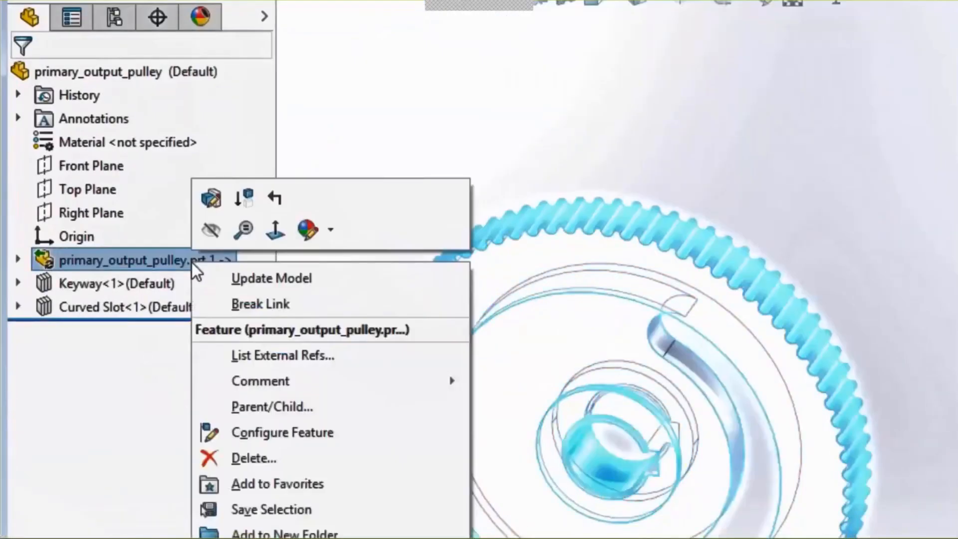
{"action": "left_click", "coordinate": [304, 281]}
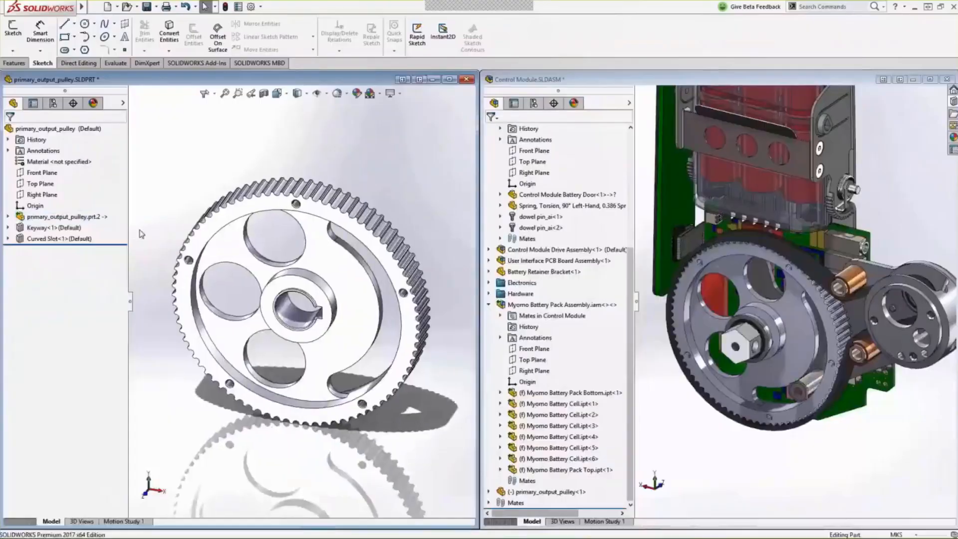
Expand the pulley's Keyway and Curved Slot features to examine their cuts, and collapse the Control Module feature tree
{"action": "left_click", "coordinate": [8, 239]}
{"action": "left_click", "coordinate": [7, 228]}
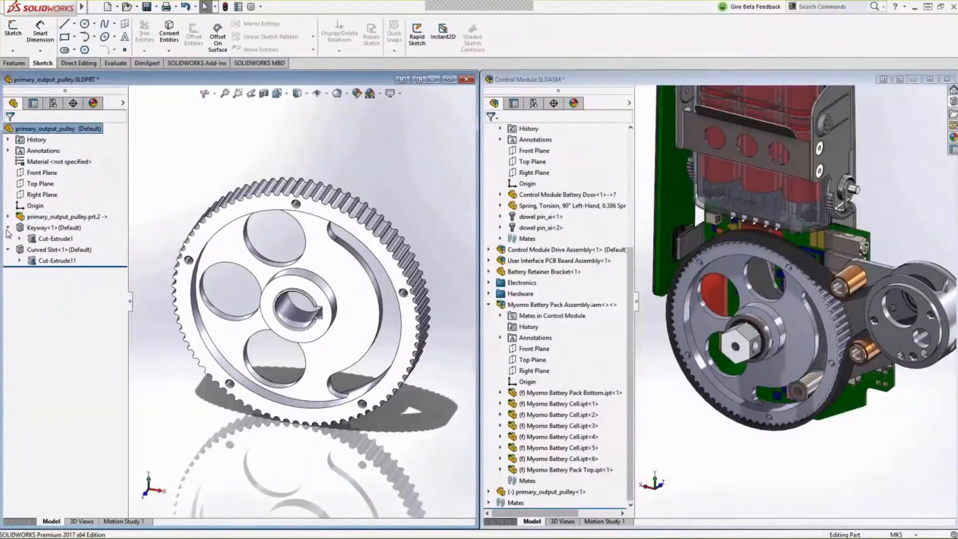
{"action": "left_click", "coordinate": [641, 331]}
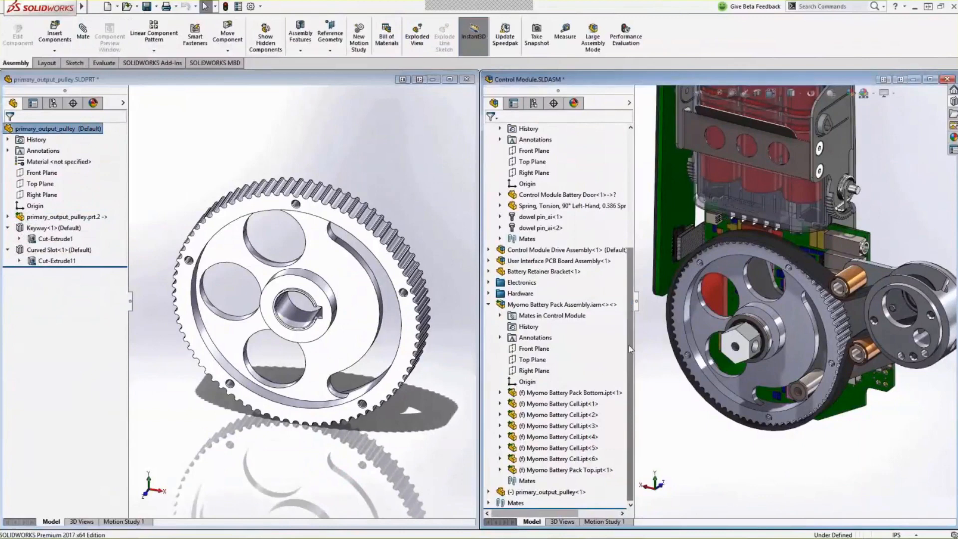
{"action": "key", "text": "shift+c"}
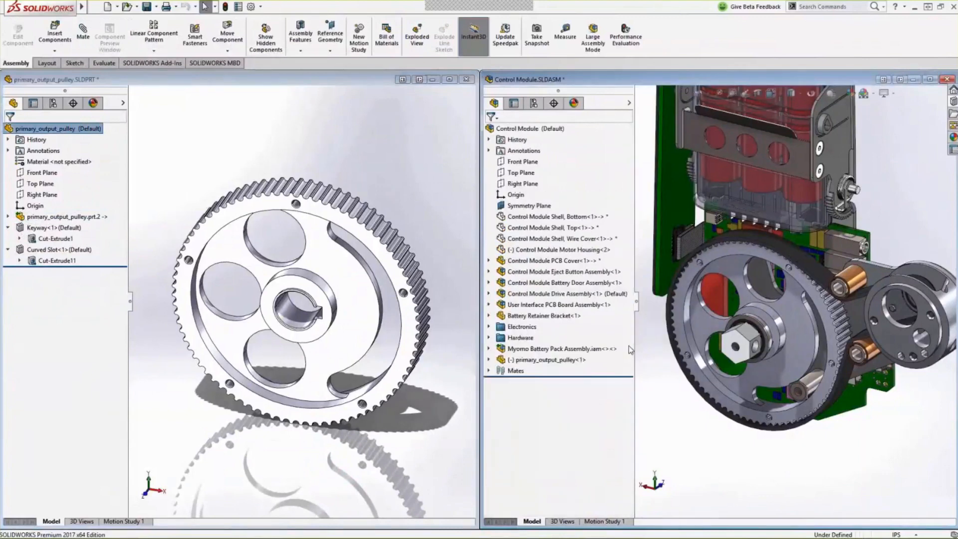
Insert the Solid Edge assembly Drive Motor Assembly.asm into Control Module, placing it beside the back plate
{"action": "left_click", "coordinate": [930, 83]}
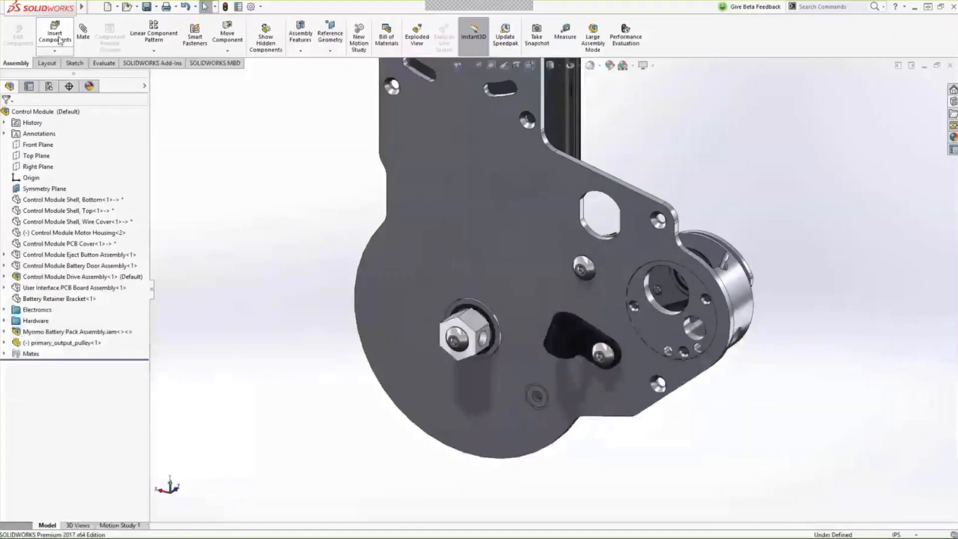
{"action": "left_click", "coordinate": [55, 36]}
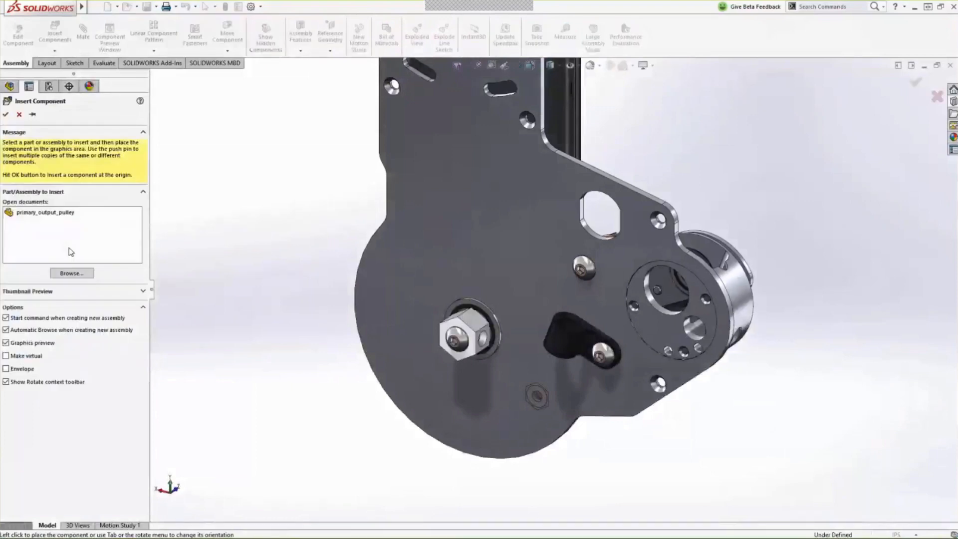
{"action": "left_click", "coordinate": [73, 275]}
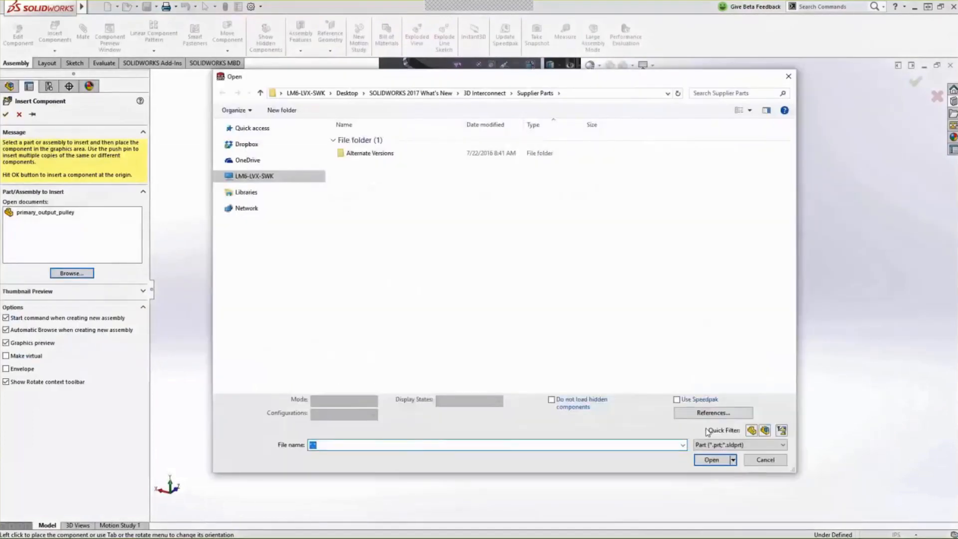
{"action": "left_click", "coordinate": [738, 445]}
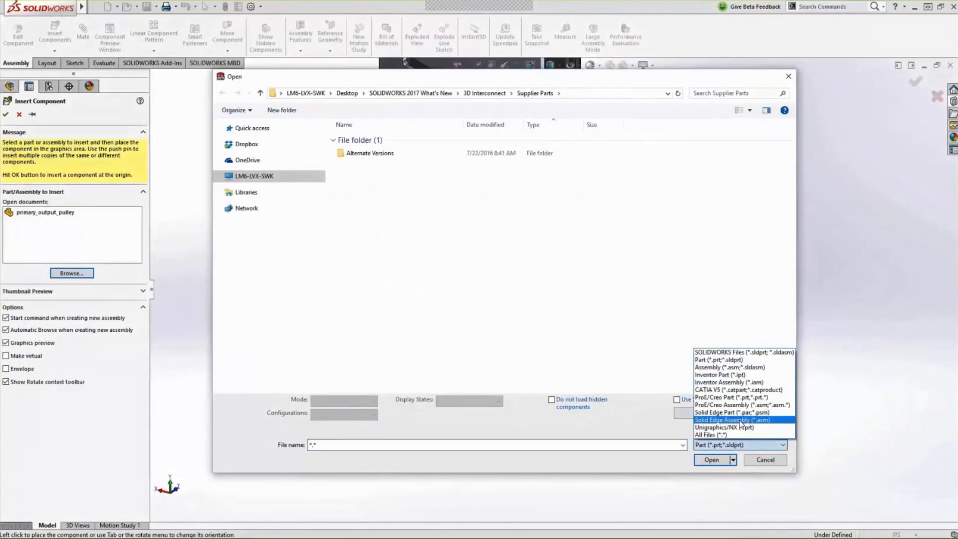
{"action": "left_click", "coordinate": [742, 420]}
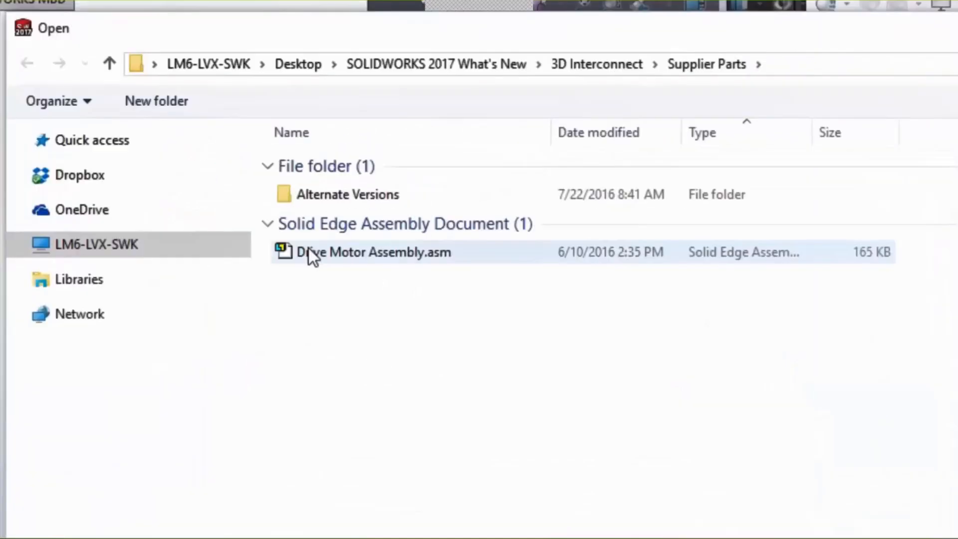
{"action": "double_click", "coordinate": [309, 252]}
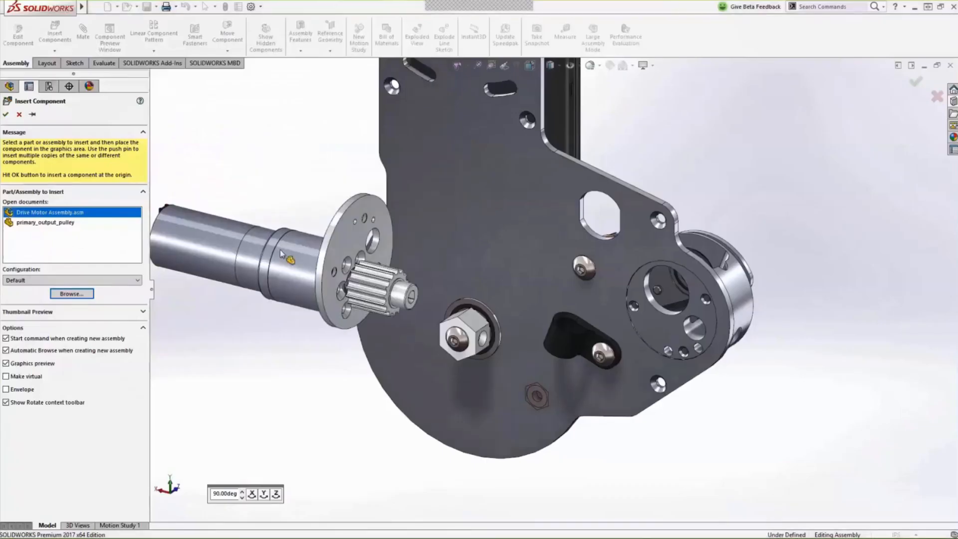
{"action": "left_click", "coordinate": [280, 249]}
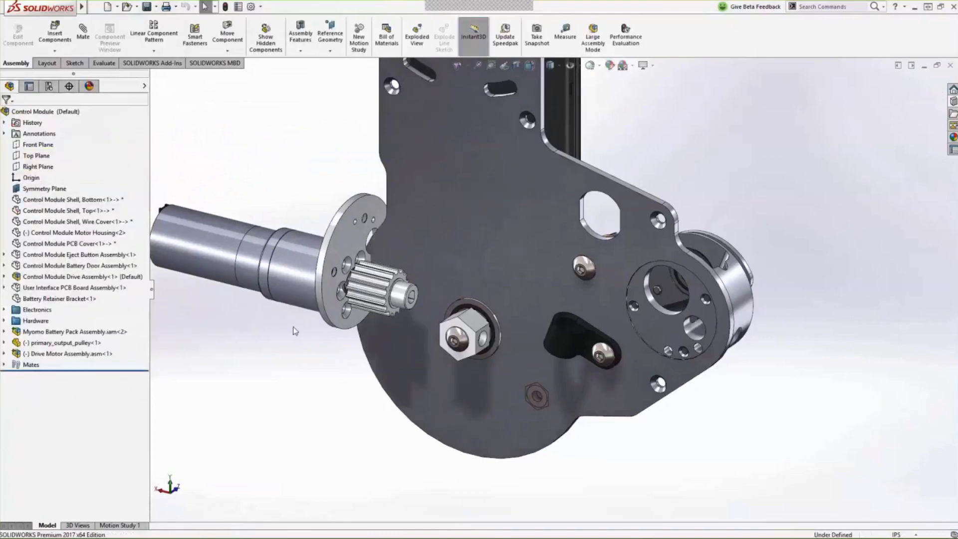
Mate the drive motor's adapter plate onto the circular input drive, and make the motor's cylindrical body concentric with the cylindrical face behind the plate
{"action": "left_click_drag", "start_coordinate": [344, 319], "coordinate": [696, 256], "text": "alt"}
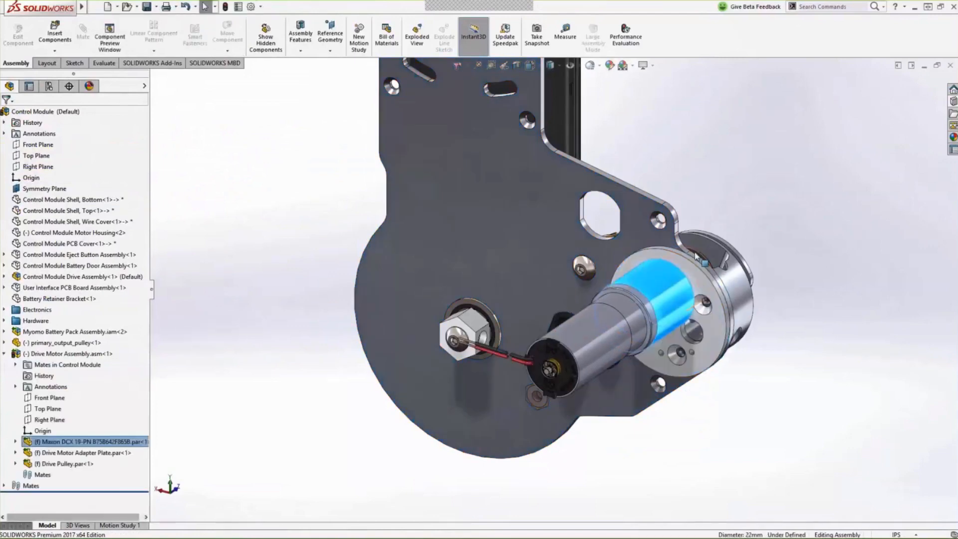
{"action": "left_click", "coordinate": [695, 256], "text": "ctrl"}
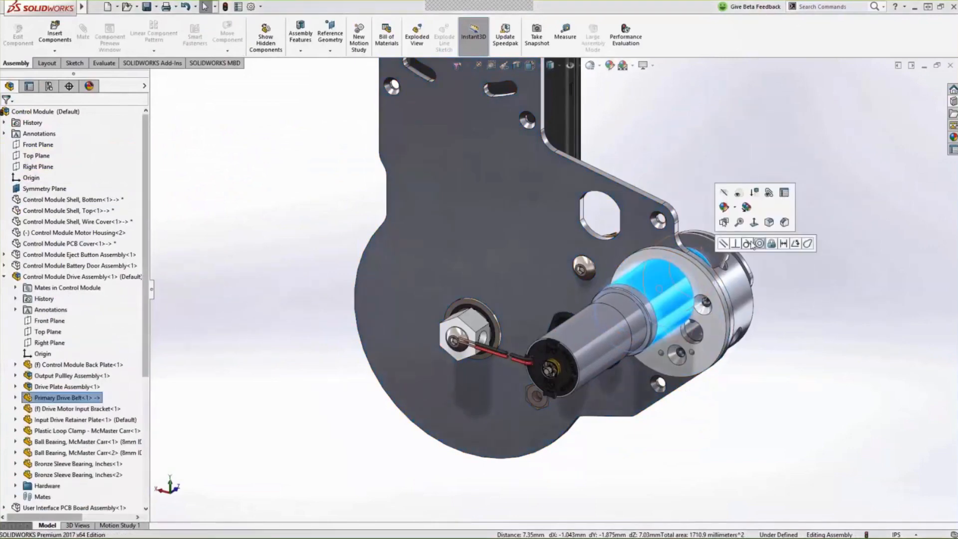
{"action": "left_click", "coordinate": [759, 244]}
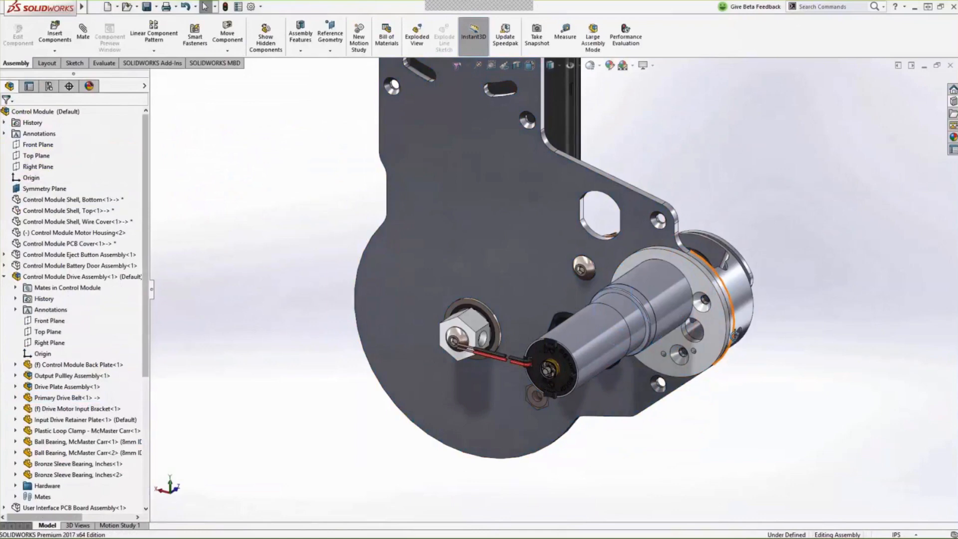
Break the link between Drive Motor Assembly.asm and its original CAD model
{"action": "middle_click_drag", "start_coordinate": [736, 335], "coordinate": [757, 303]}
{"action": "key", "text": "z"}
{"action": "left_click_drag", "start_coordinate": [770, 277], "coordinate": [604, 406]}
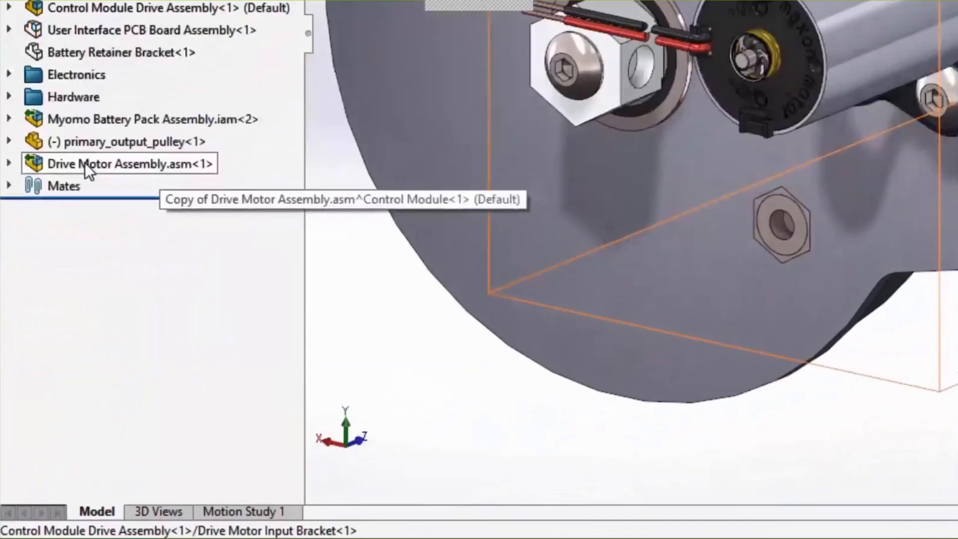
{"action": "right_click", "coordinate": [85, 165]}
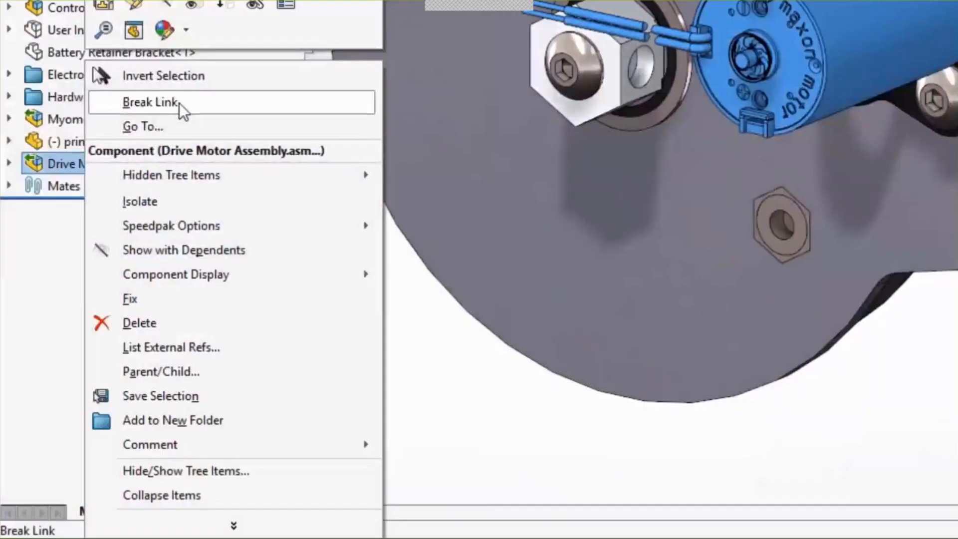
{"action": "left_click", "coordinate": [179, 103]}
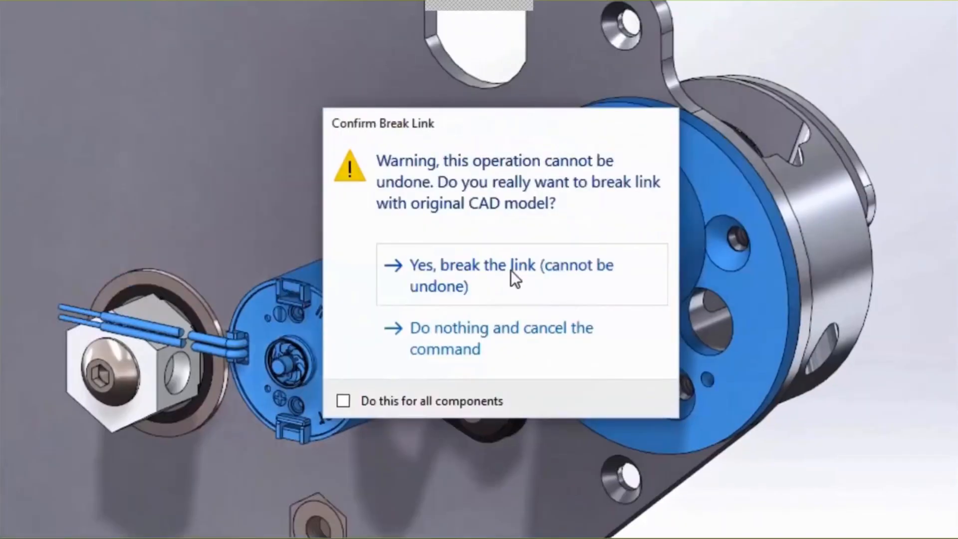
{"action": "left_click", "coordinate": [511, 272]}
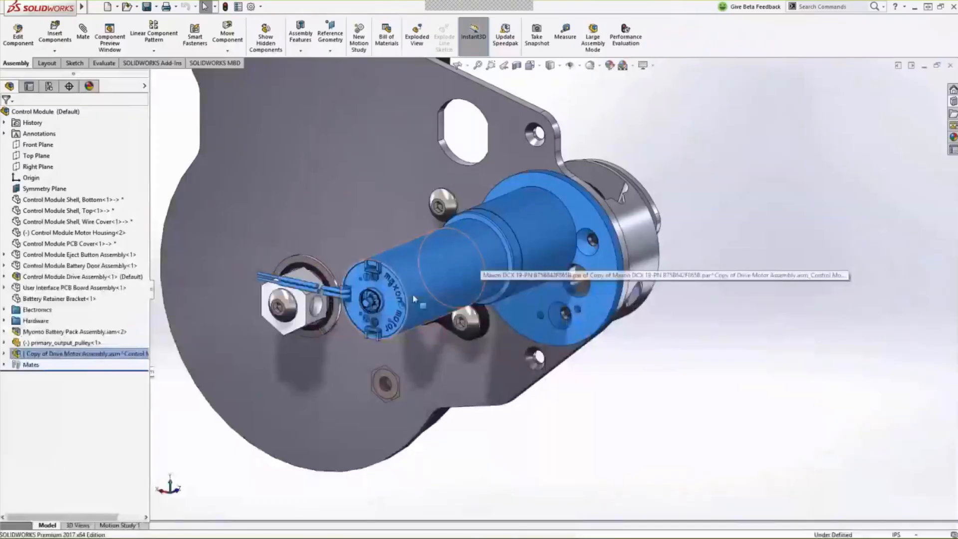
Expand the copied Drive Motor Assembly in the Control Module tree and open it in its own window
{"action": "left_click", "coordinate": [4, 354]}
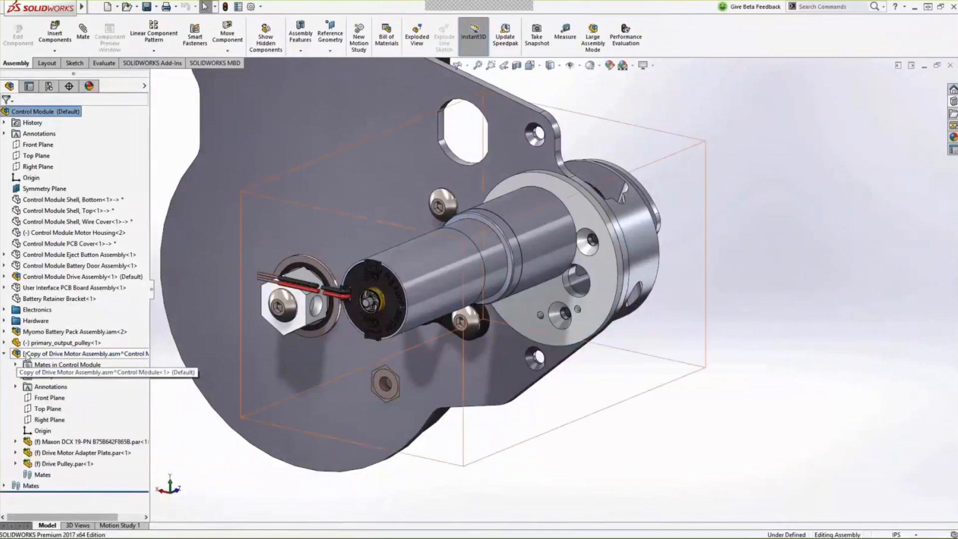
{"action": "left_click", "coordinate": [26, 354]}
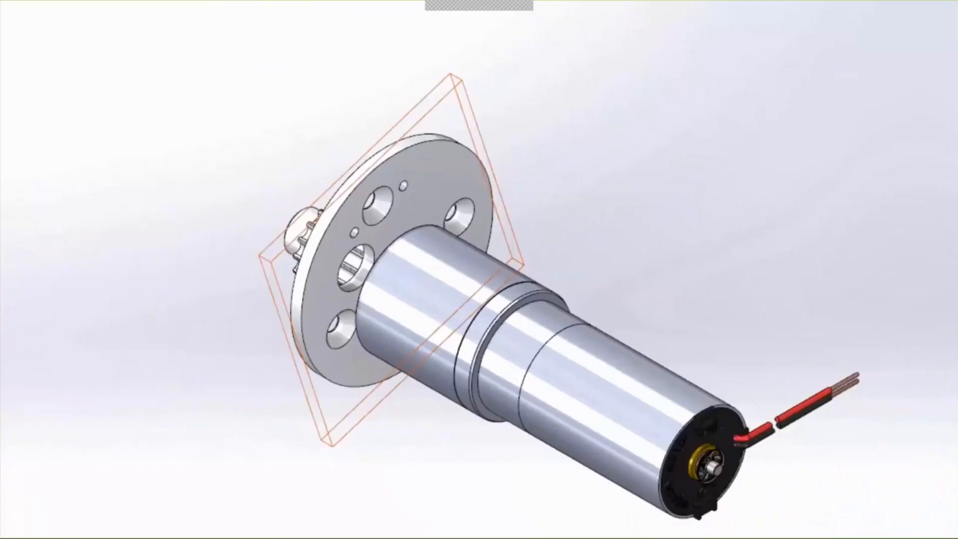
{"action": "right_click", "coordinate": [387, 162]}
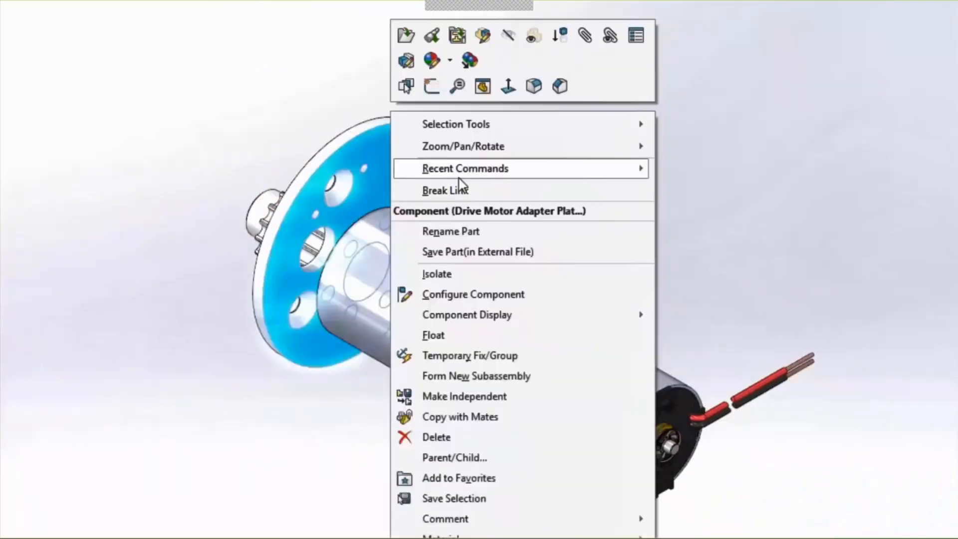
{"action": "left_click", "coordinate": [459, 190]}
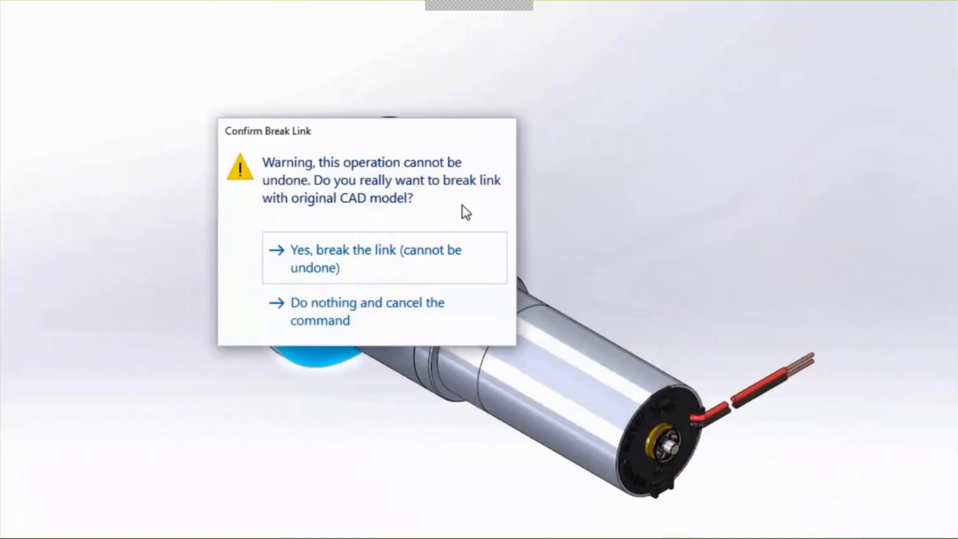
{"action": "left_click", "coordinate": [366, 325]}
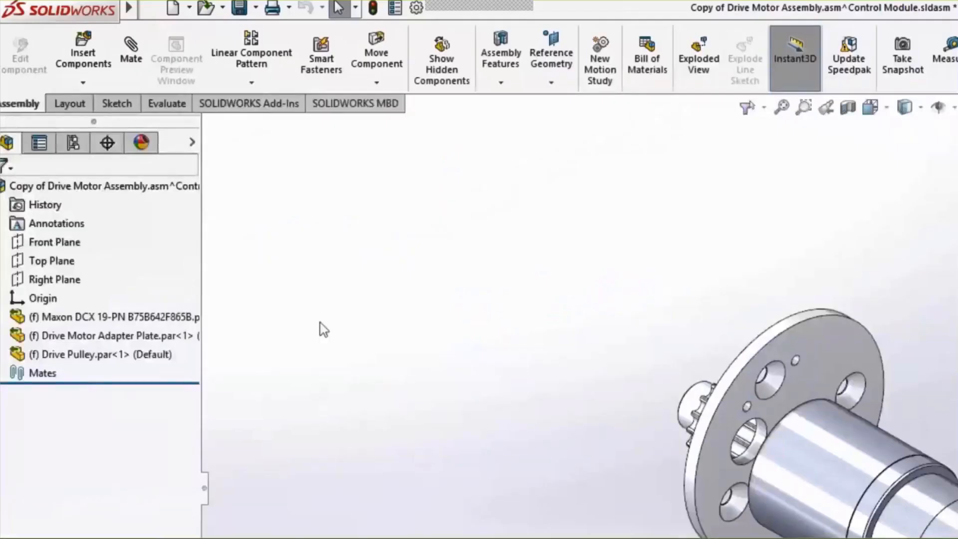
Expand Drive Motor Adapter Plate.par and break its link with the original CAD model
{"action": "left_click", "coordinate": [7, 341]}
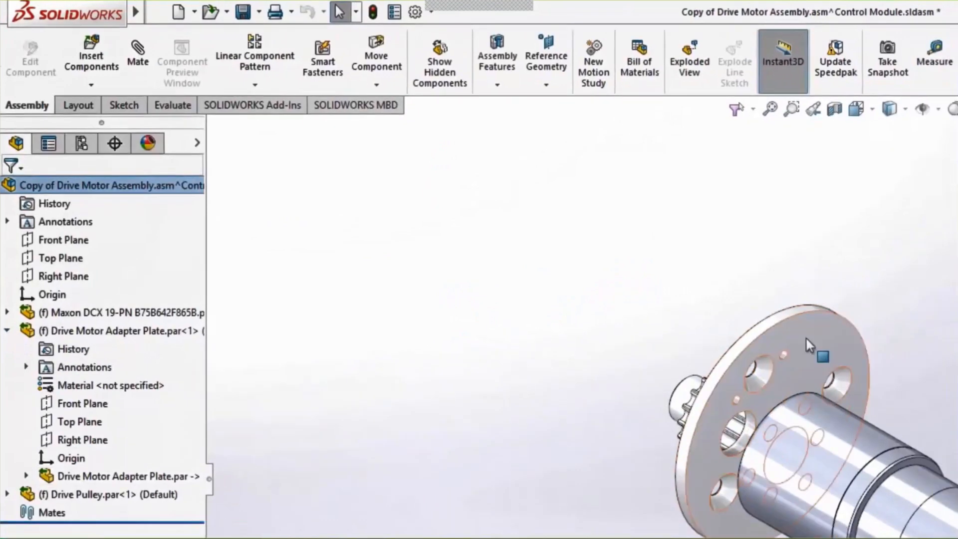
{"action": "left_click", "coordinate": [805, 337]}
{"action": "right_click", "coordinate": [819, 329]}
{"action": "left_click", "coordinate": [867, 372]}
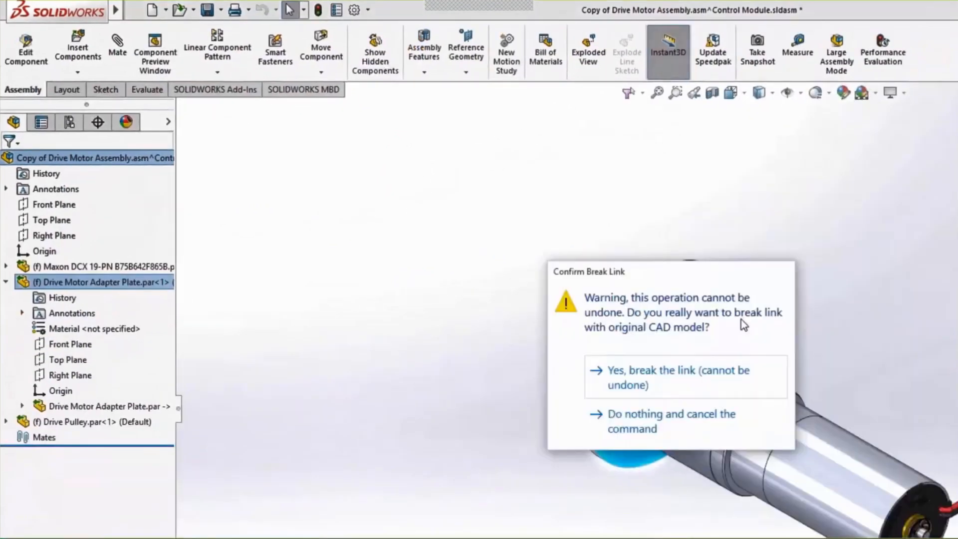
{"action": "left_click", "coordinate": [729, 375]}
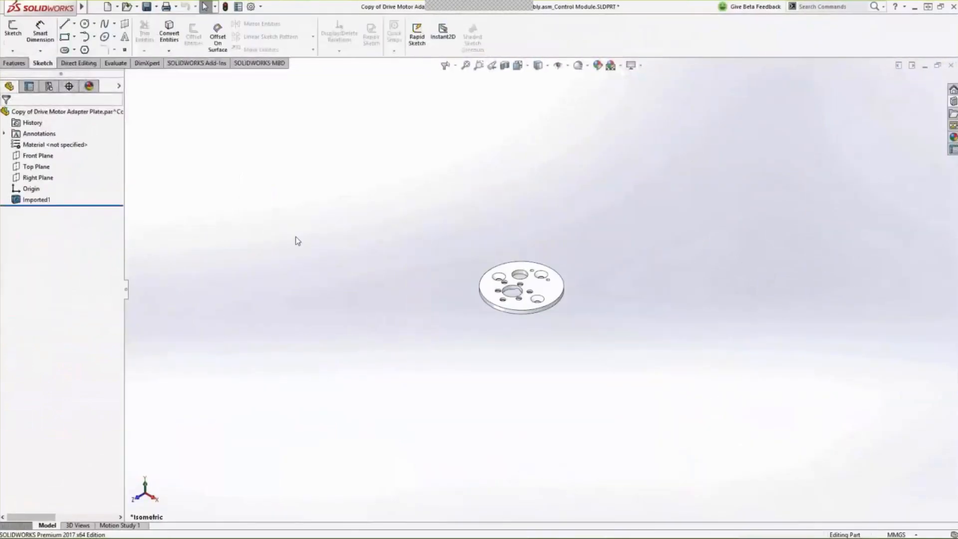
Recognize the smaller of the adapter plate's two large straight holes as an editable hole feature, and expand that feature to show its sketches
{"action": "key", "text": "f"}
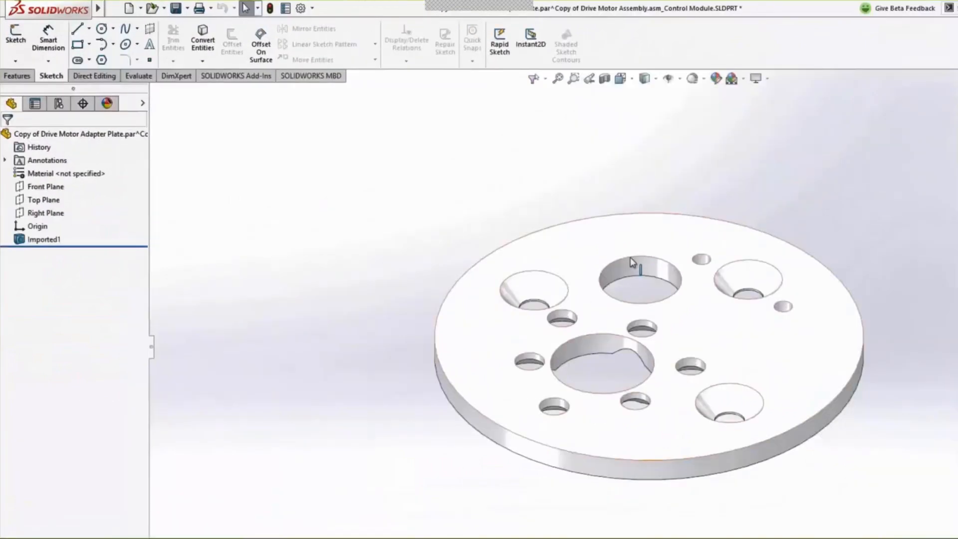
{"action": "left_click", "coordinate": [631, 260]}
{"action": "left_click", "coordinate": [680, 218]}
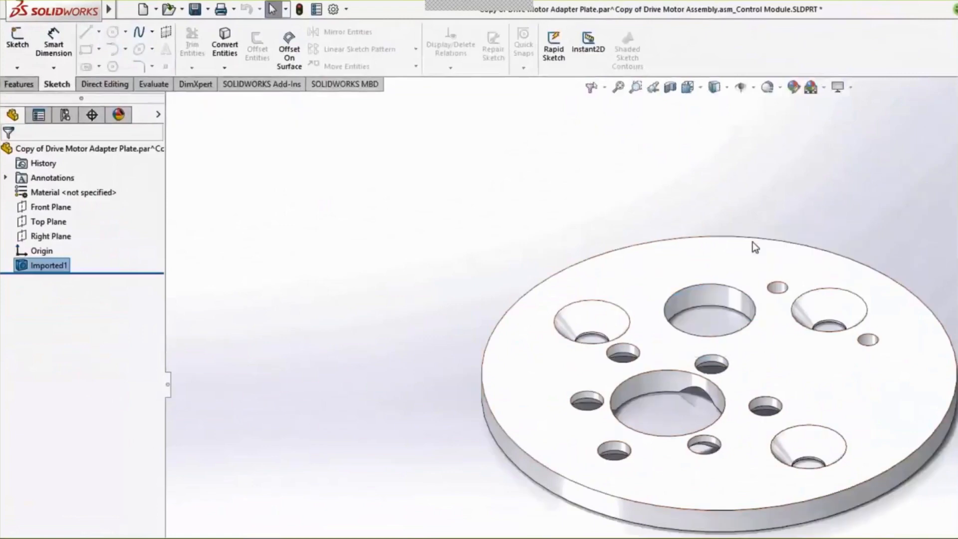
{"action": "left_click", "coordinate": [557, 209]}
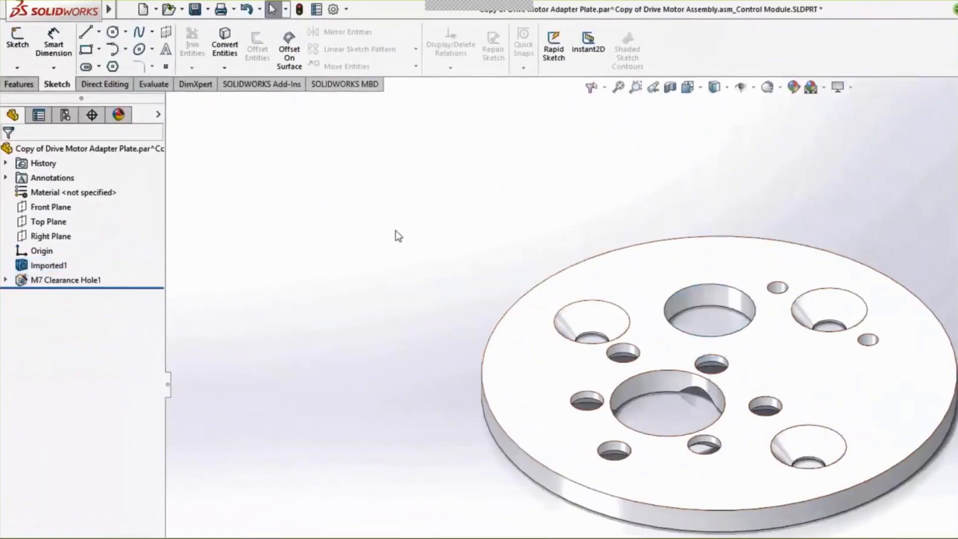
{"action": "left_click", "coordinate": [6, 281]}
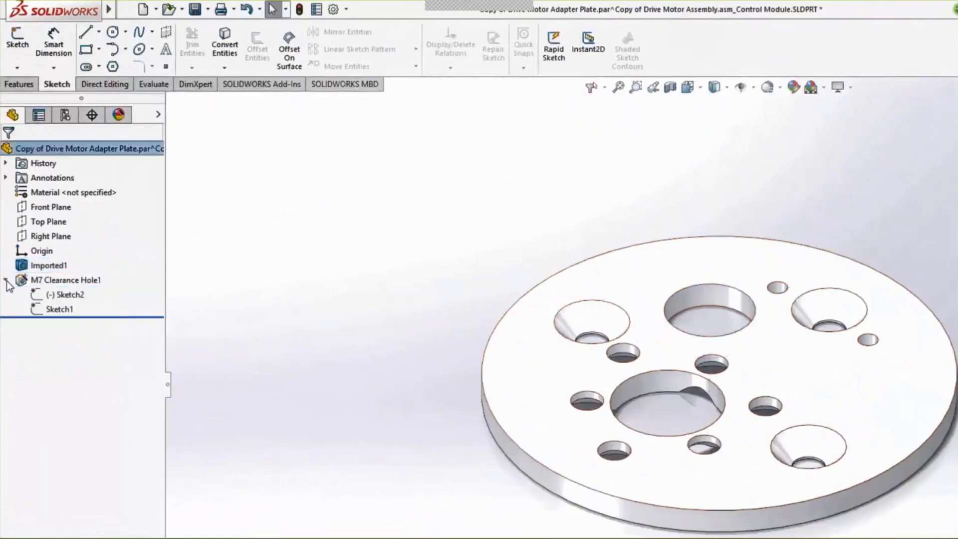
Return to the Control Module assembly and edit Sketch2 of the adapter plate's M7 clearance hole in context
{"action": "key", "text": "ctrl+Tab"}
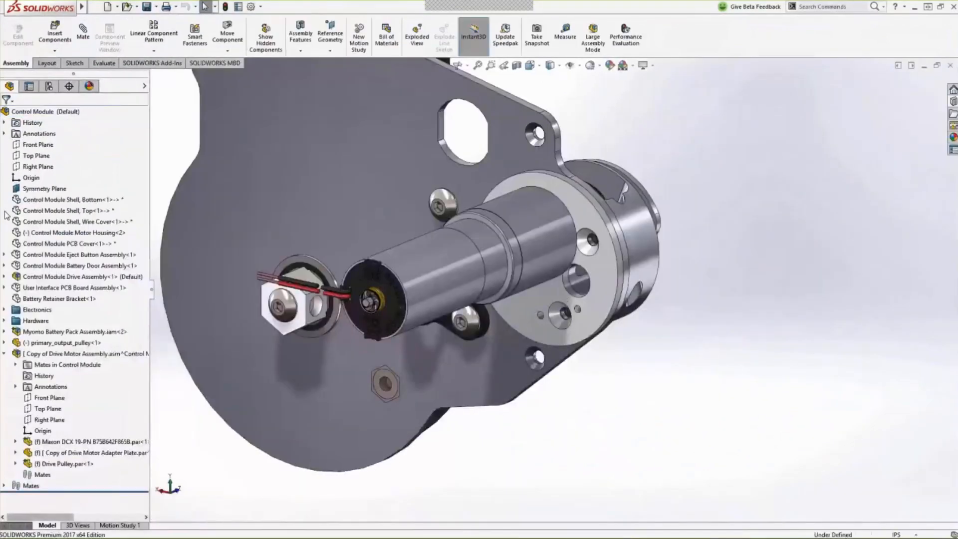
{"action": "left_click", "coordinate": [16, 453]}
{"action": "scroll", "coordinate": [92, 485], "scroll_direction": "down", "scroll_amount": 1}
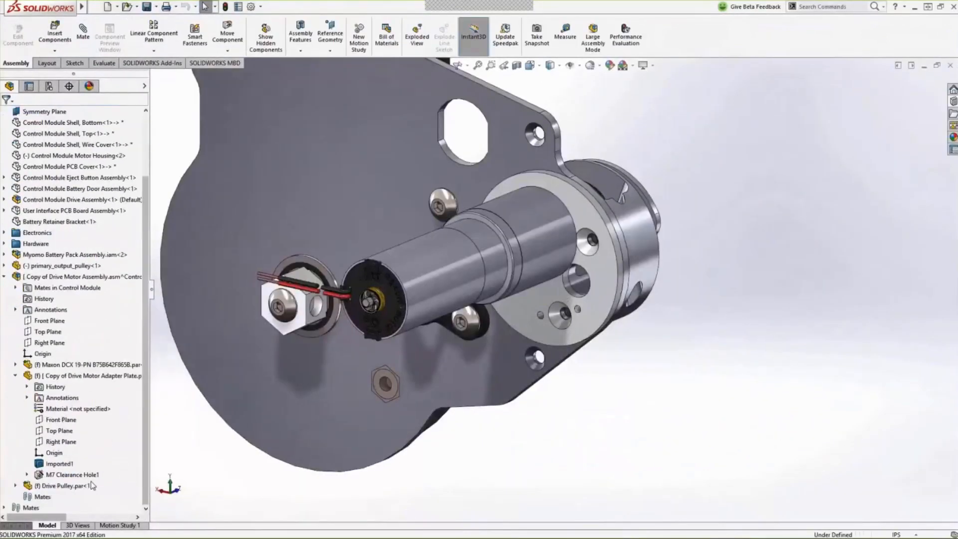
{"action": "left_click", "coordinate": [27, 474]}
{"action": "left_click", "coordinate": [73, 486]}
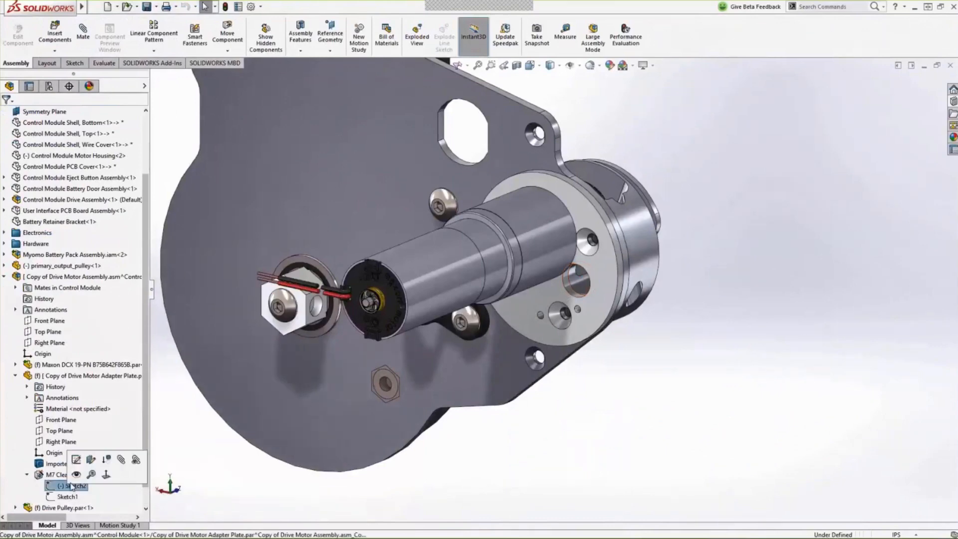
{"action": "left_click", "coordinate": [76, 460]}
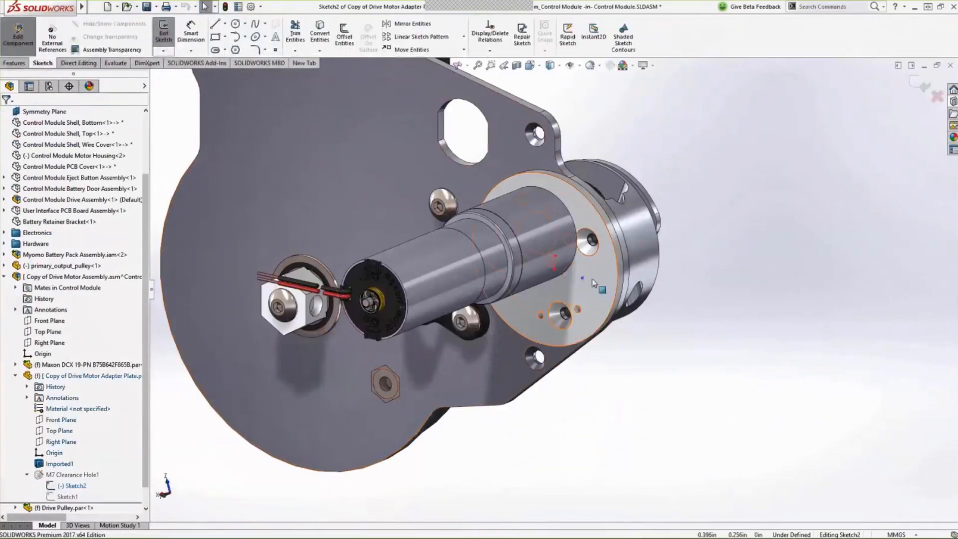
Make the hole's centre point concentric with the Control Module Drive Assembly's circular edge behind the plate, and finish editing the sketch and part
{"action": "right_click", "coordinate": [593, 282]}
{"action": "left_click", "coordinate": [601, 264]}
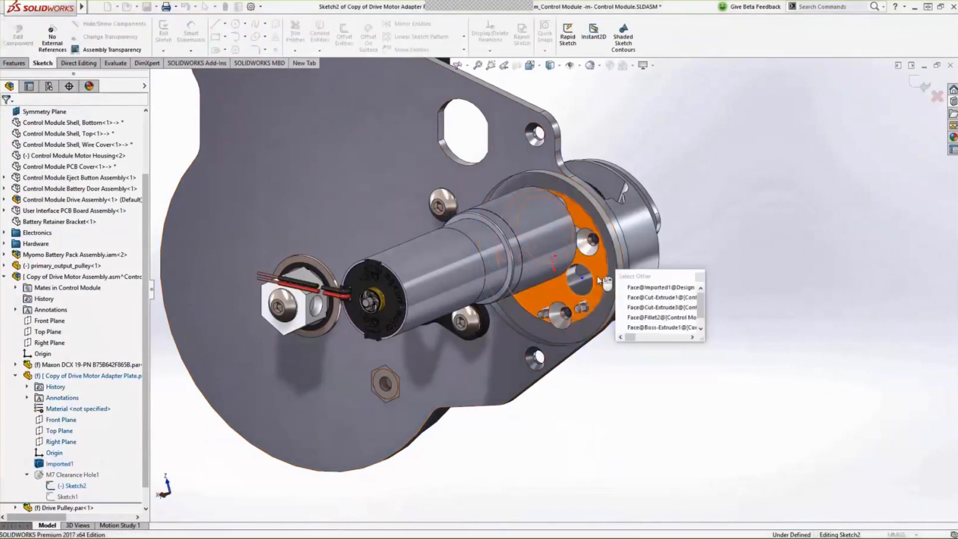
{"action": "left_click", "coordinate": [583, 279]}
{"action": "left_click", "coordinate": [616, 265], "text": "ctrl"}
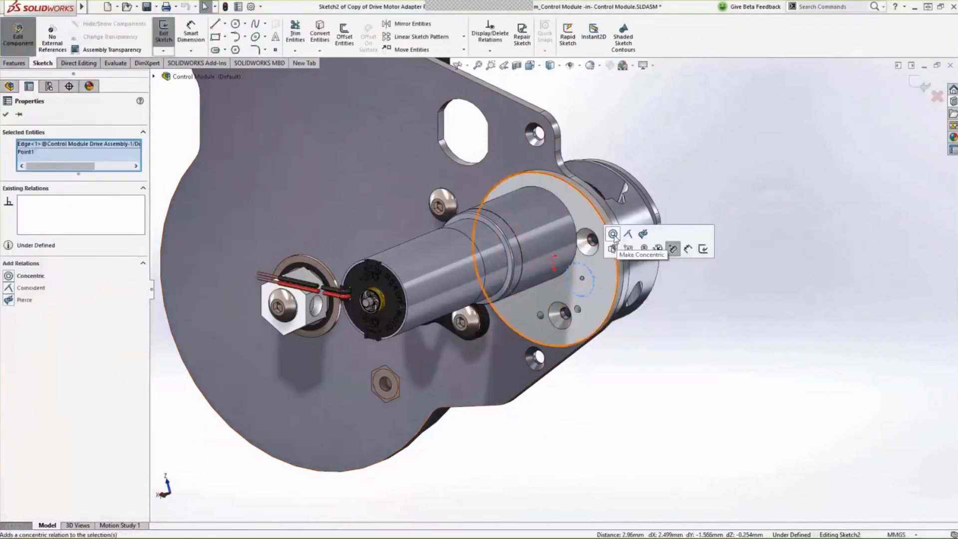
{"action": "left_click", "coordinate": [613, 248]}
{"action": "left_click", "coordinate": [783, 184]}
{"action": "left_click", "coordinate": [921, 85]}
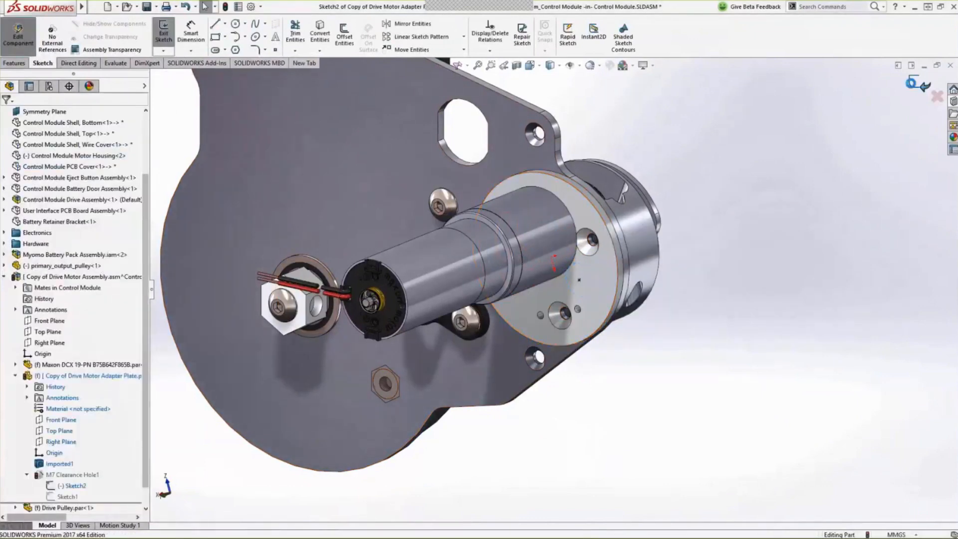
{"action": "left_click", "coordinate": [923, 86]}
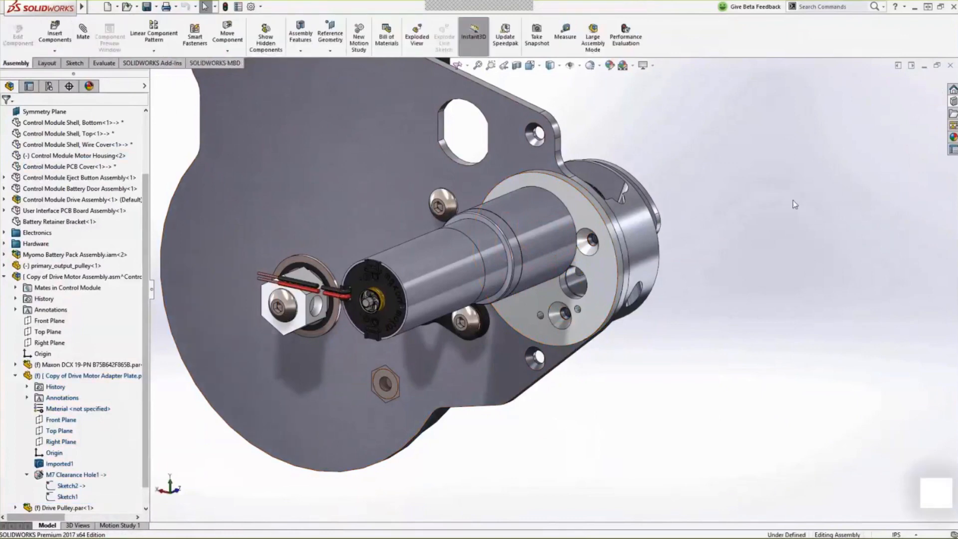